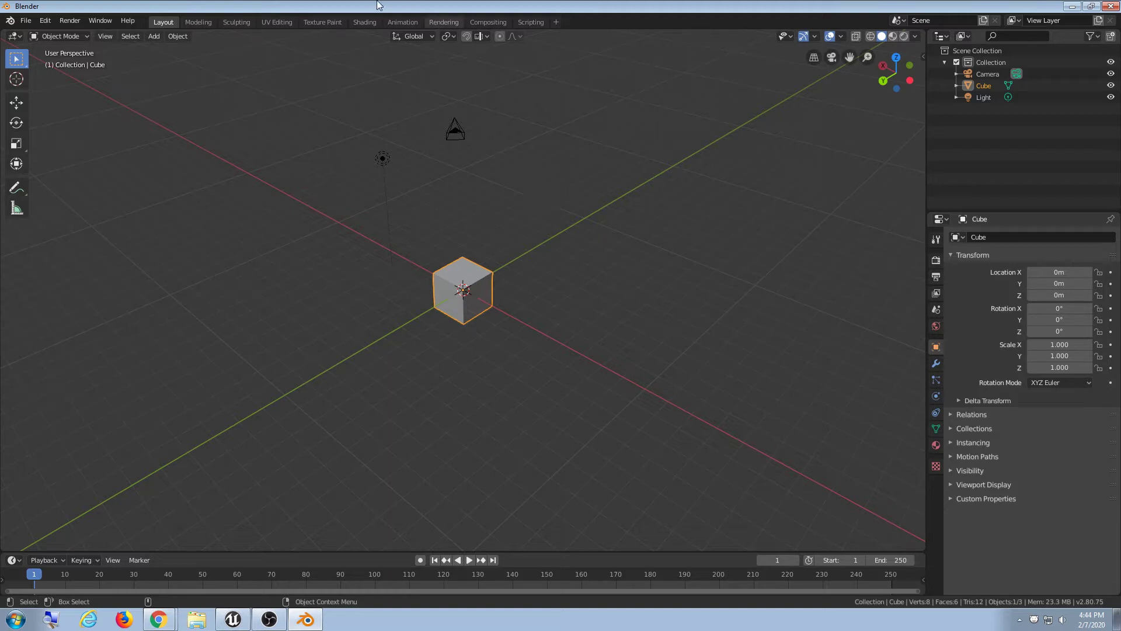
- Open the Preferences window and move it away from the edge of the main window
left_click(27, 23)
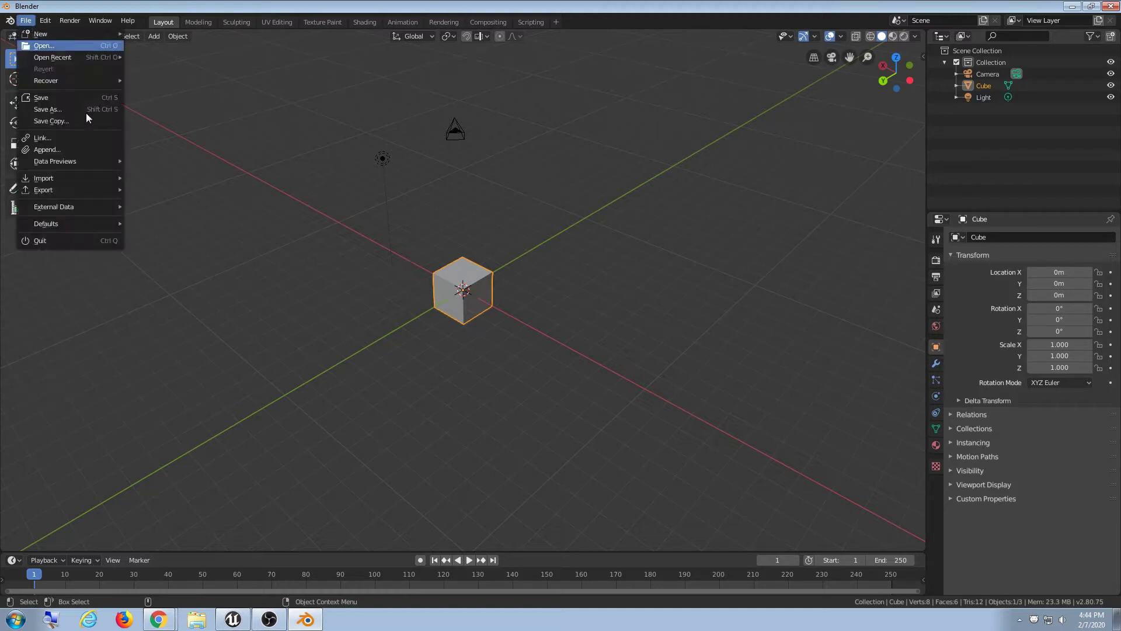
left_click(43, 23)
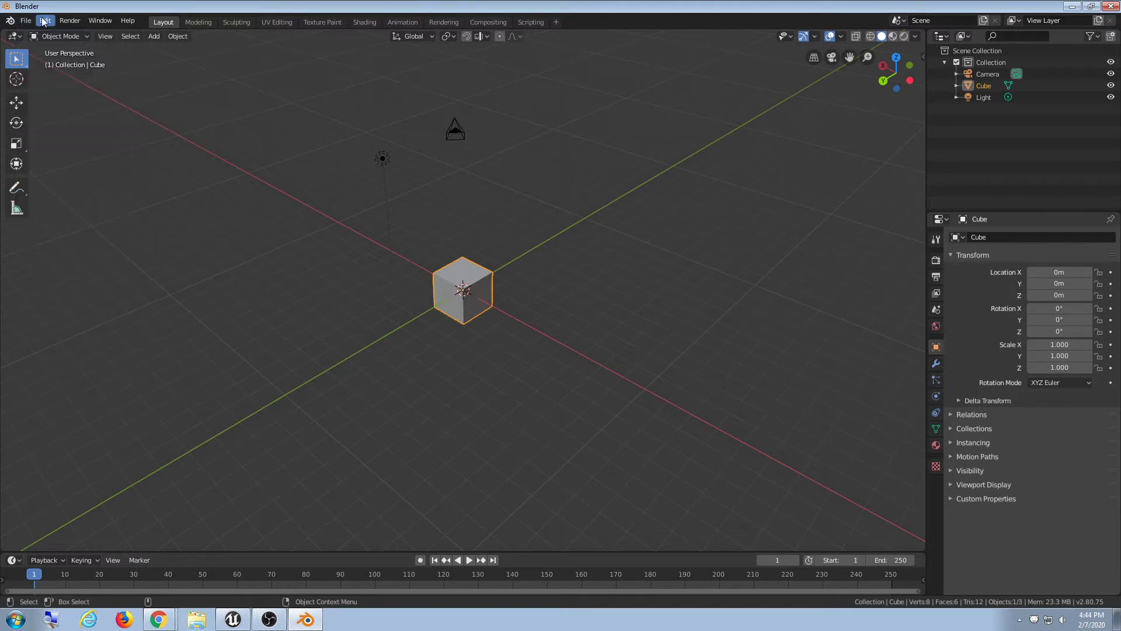
left_click(44, 21)
left_click(83, 174)
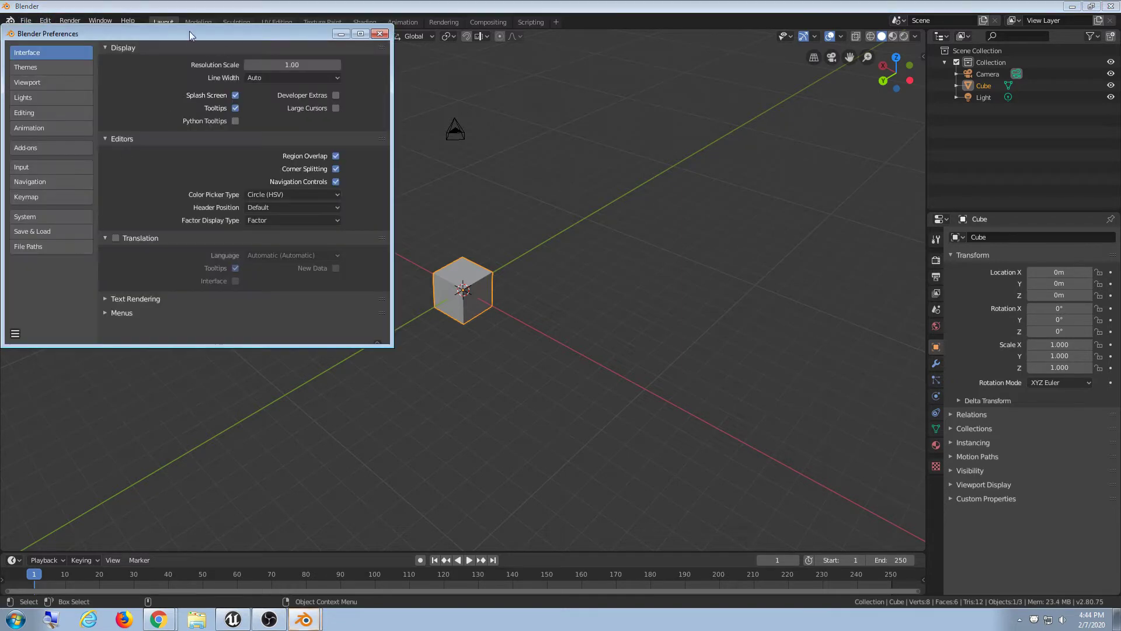
left_click_drag(167, 36, 202, 90)
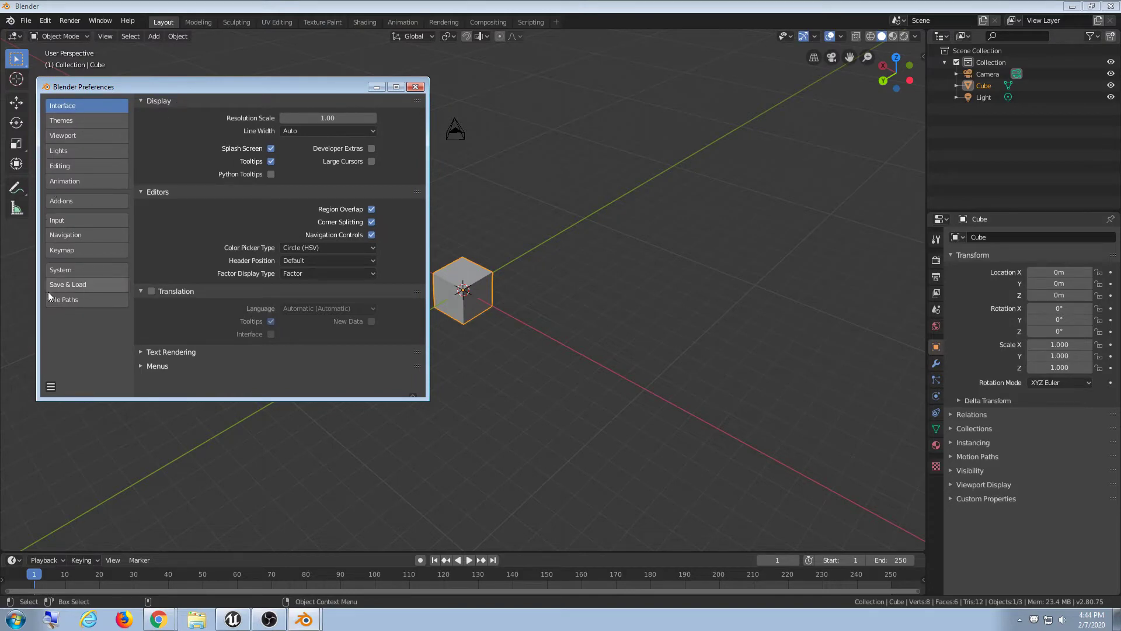
- Look through the Navigation, Input, Save & Load and System preferences for the keymap options
left_click(81, 235)
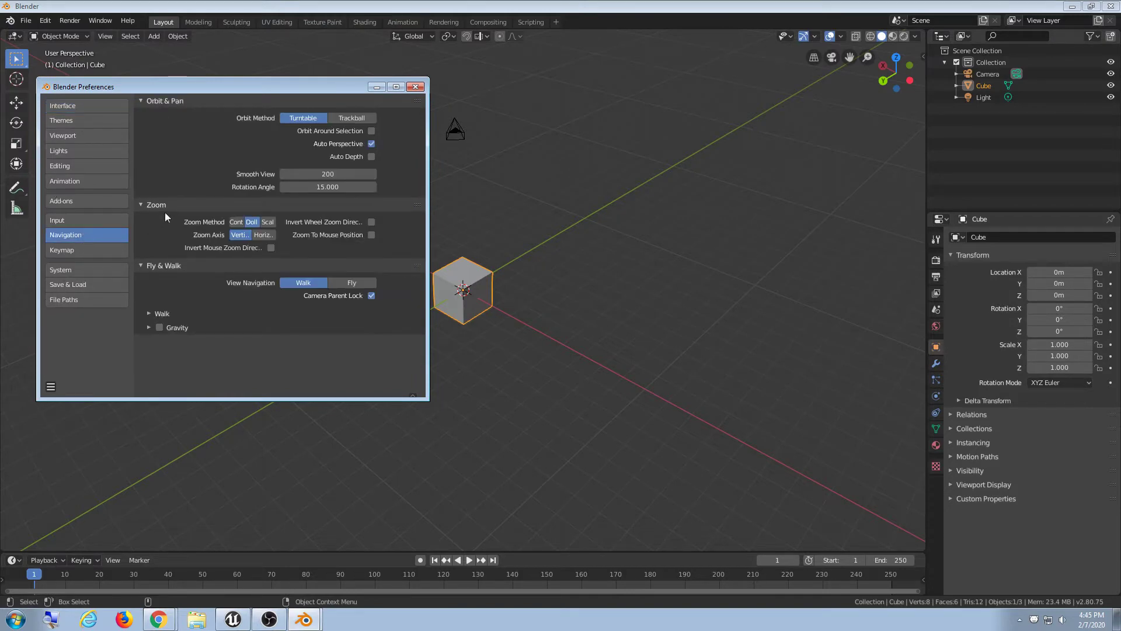
left_click(65, 222)
left_click(70, 235)
left_click(73, 220)
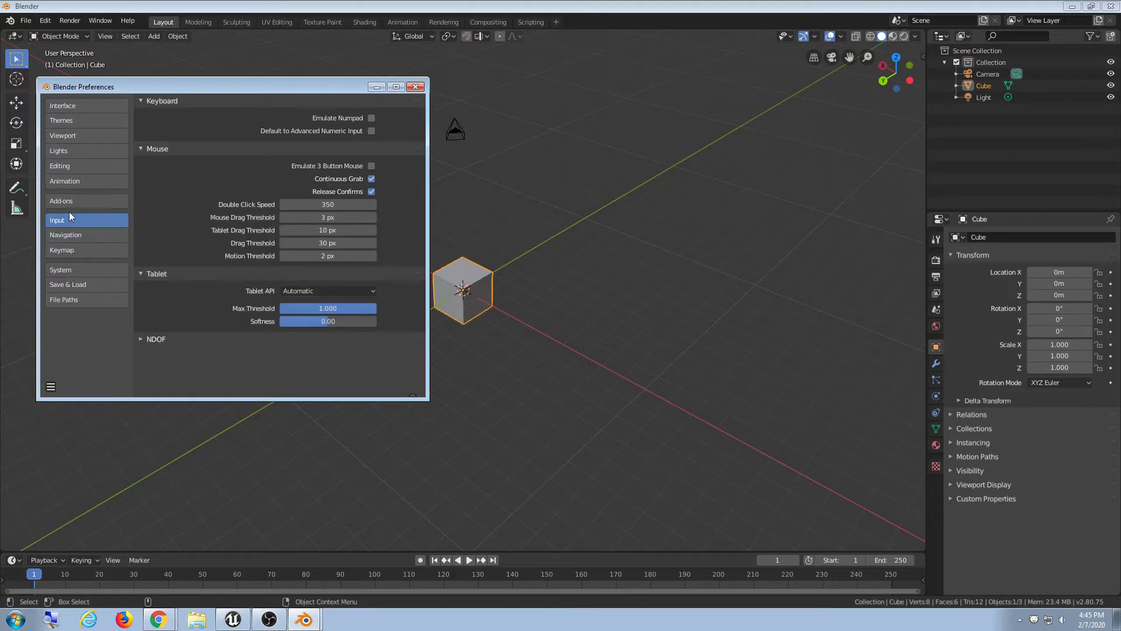
left_click(71, 283)
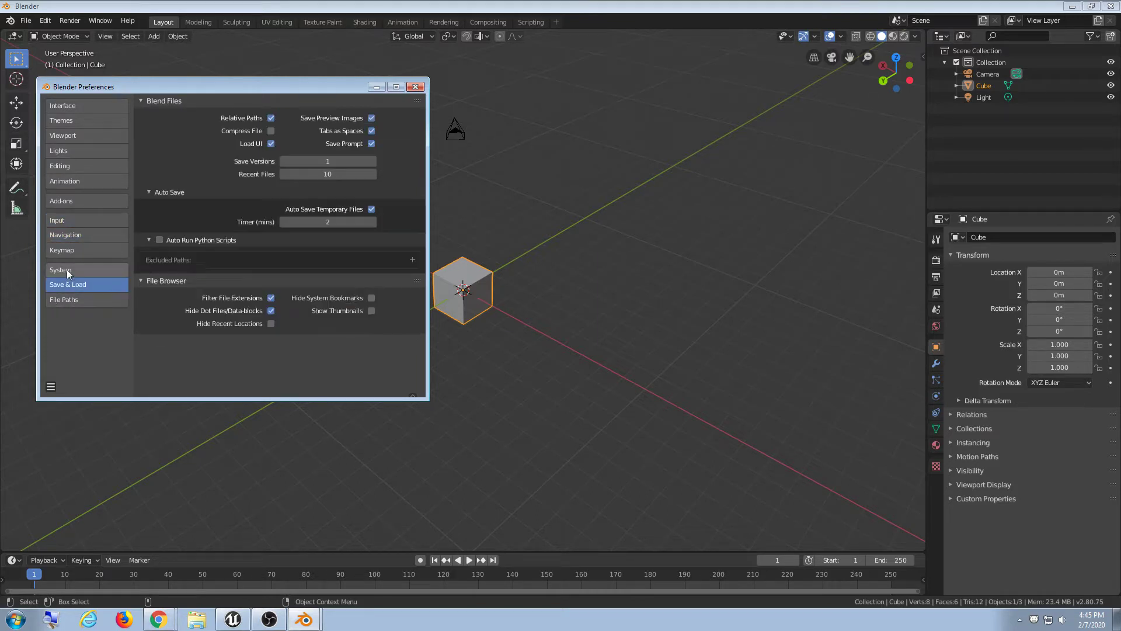
left_click(66, 268)
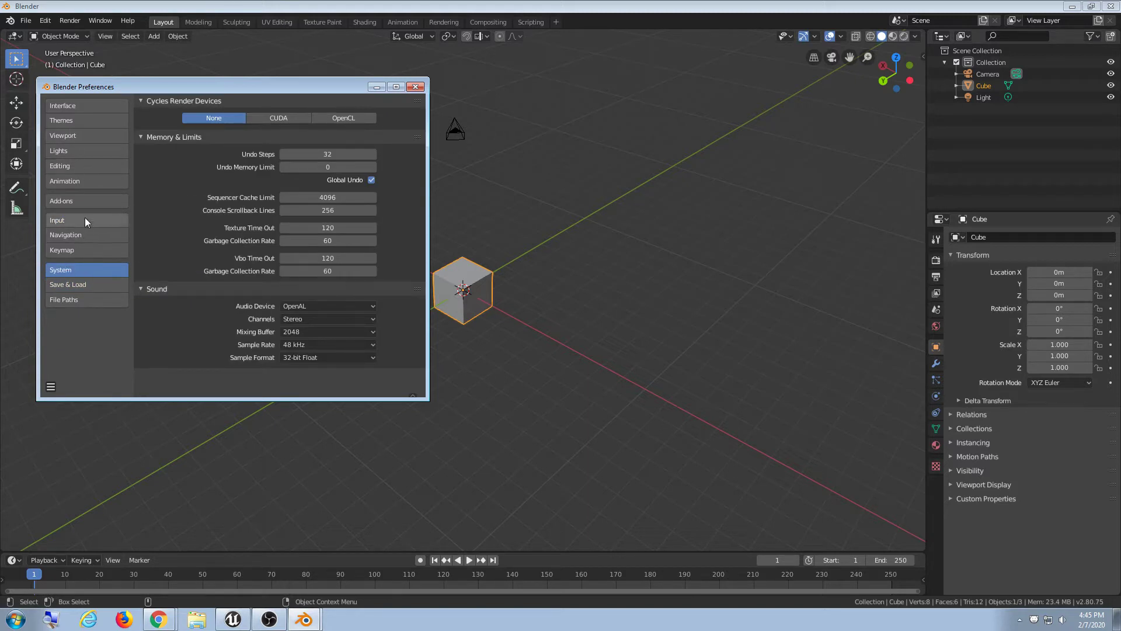
- Examine the Interface preferences, including Text Rendering, then the Themes, Viewport, Lights, Editing, Animation and Navigation sections
left_click(83, 103)
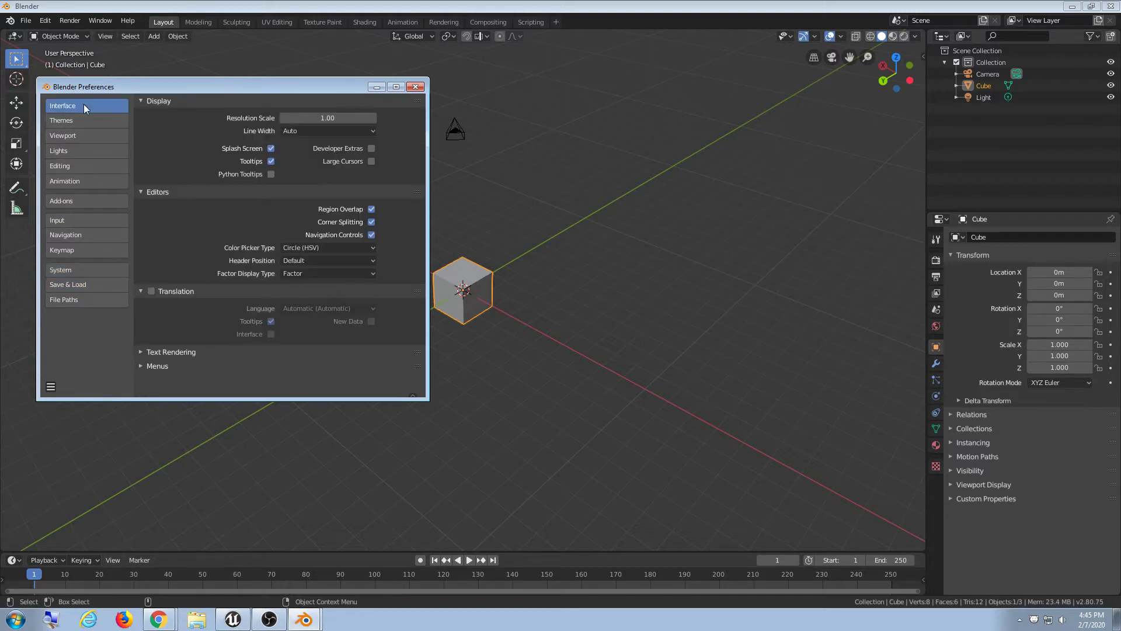
left_click(141, 352)
scroll(141, 353, "down", 6)
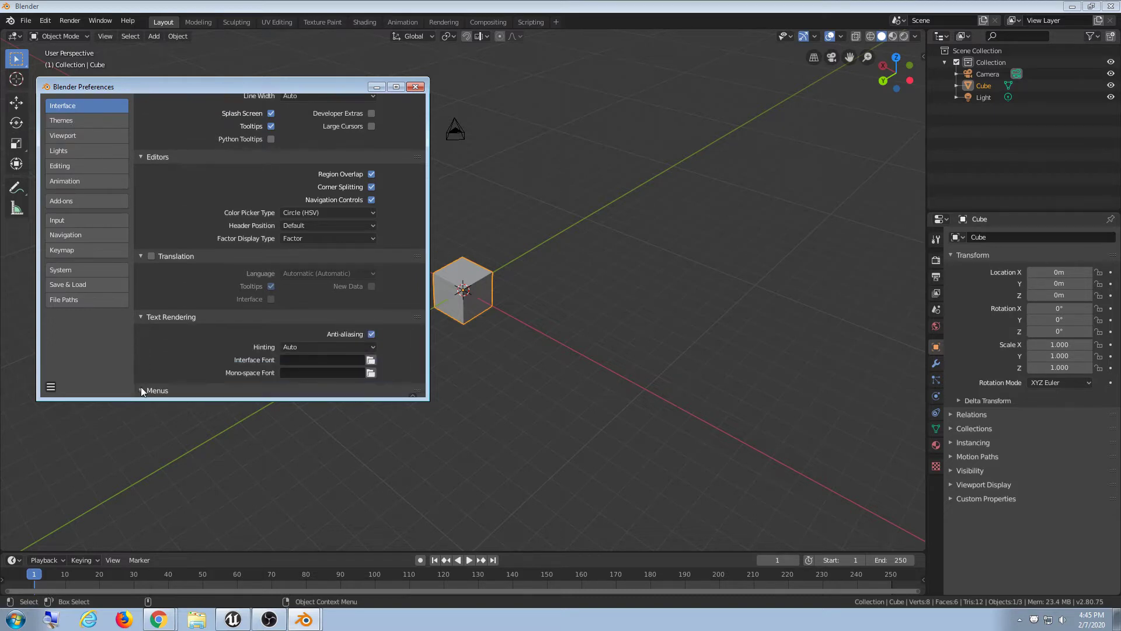
scroll(141, 369, "up", 8)
left_click(88, 117)
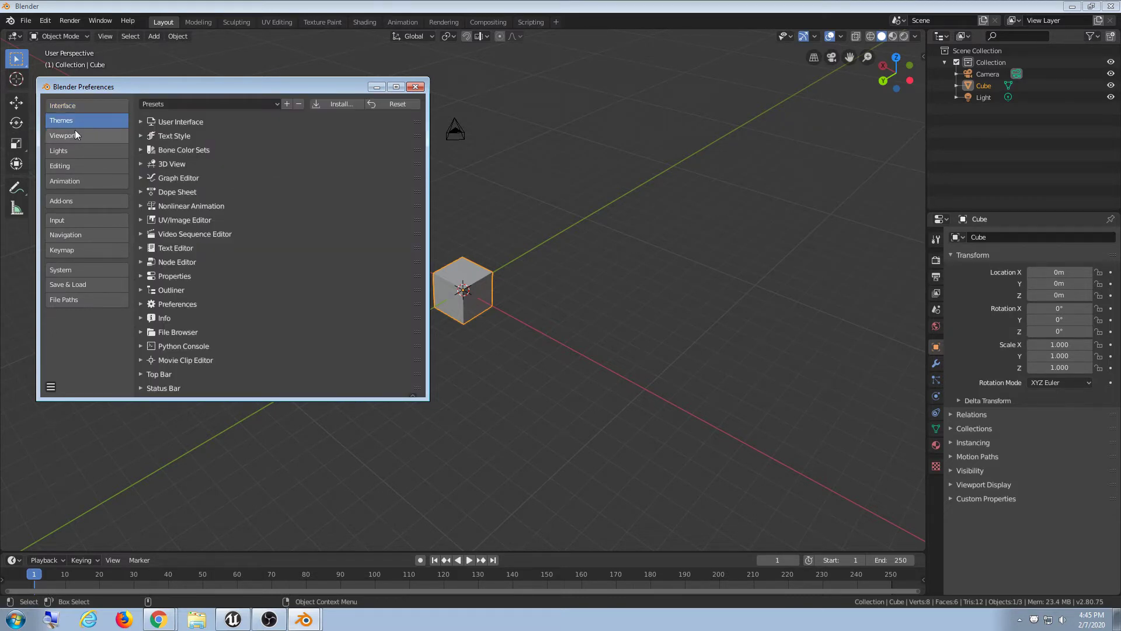
left_click(75, 131)
left_click(76, 150)
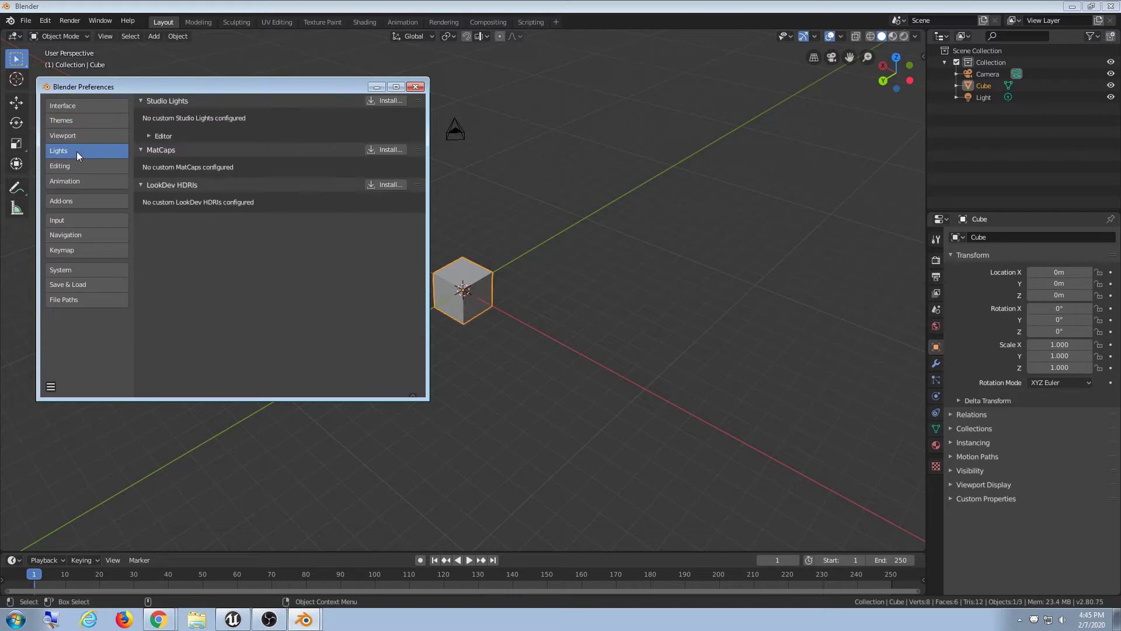
left_click(76, 168)
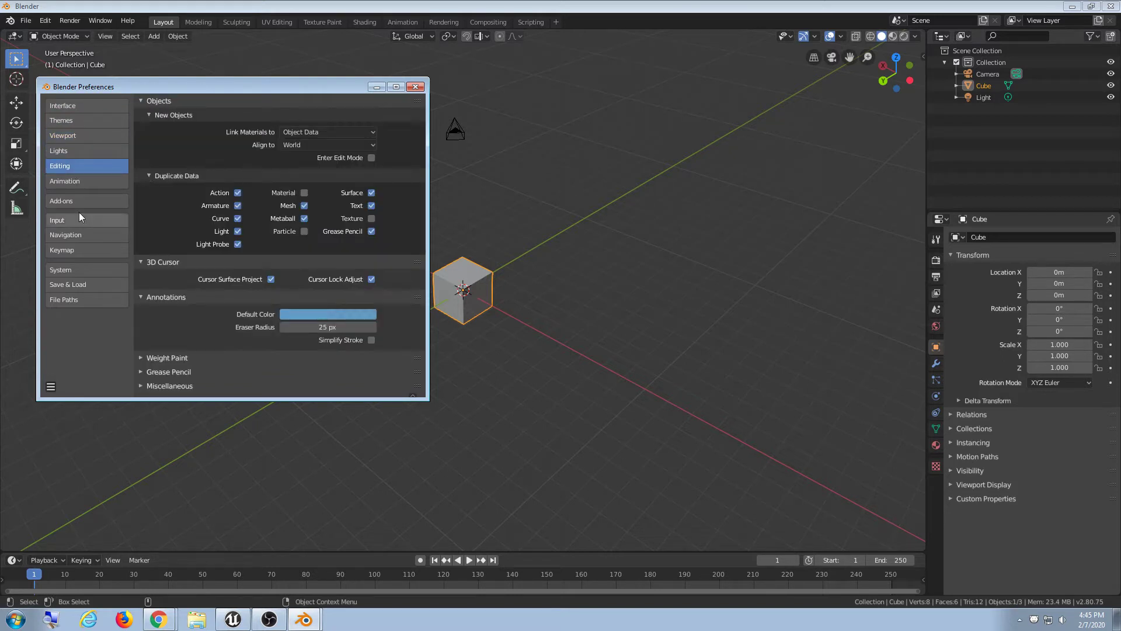
left_click(73, 181)
left_click(67, 229)
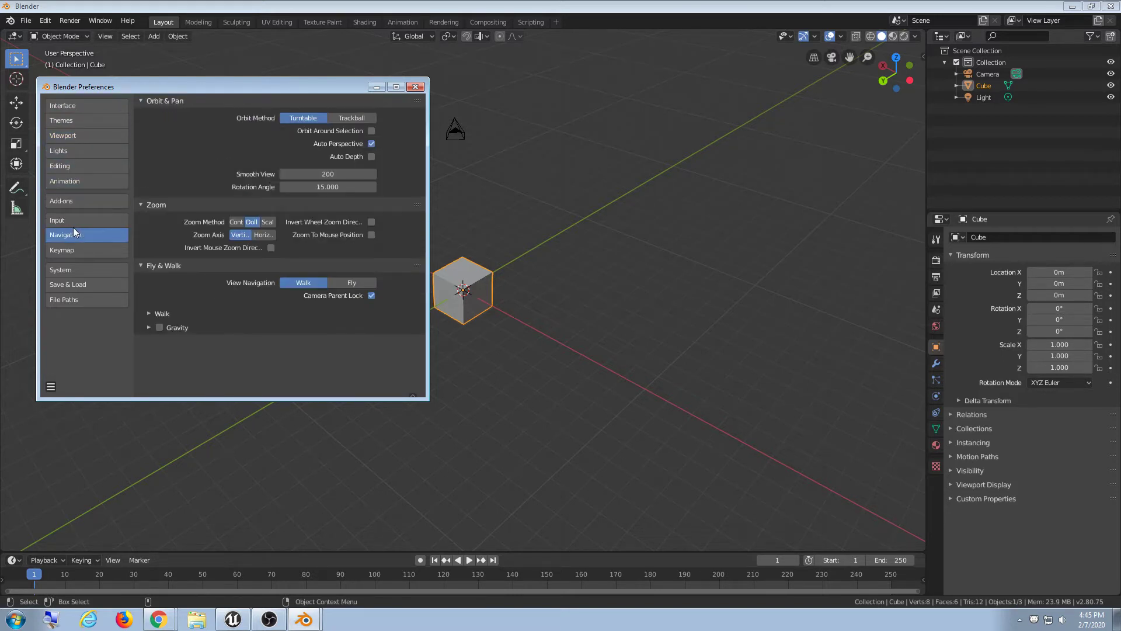
- Show the Keymap preferences and place the Preferences window in the middle of the viewport
left_click(68, 251)
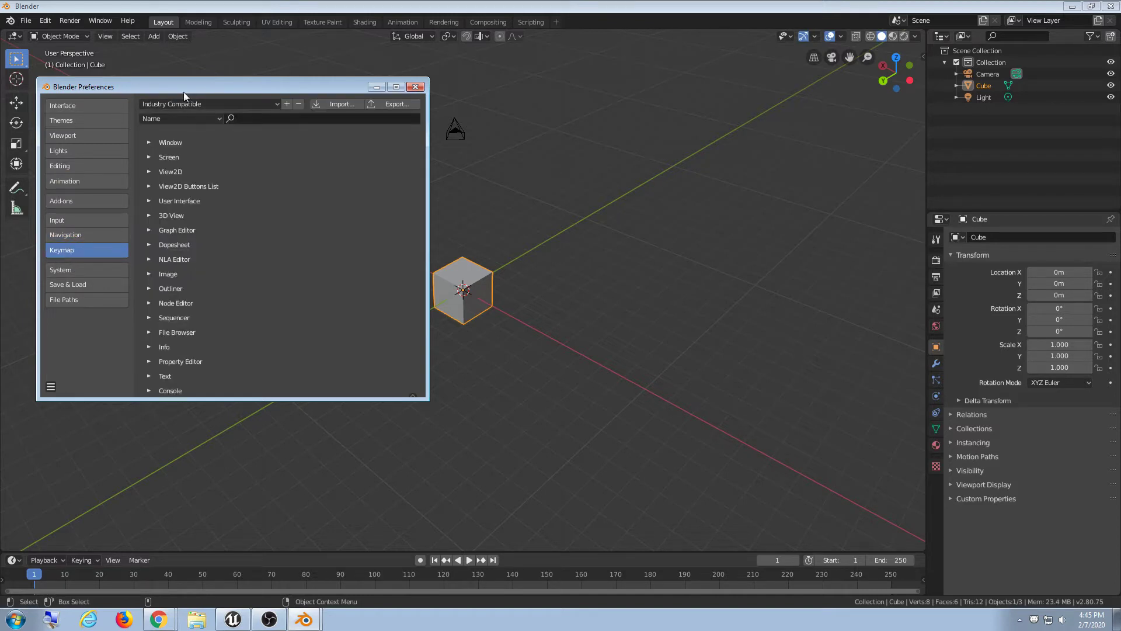
left_click_drag(216, 85, 230, 90)
left_click(45, 20)
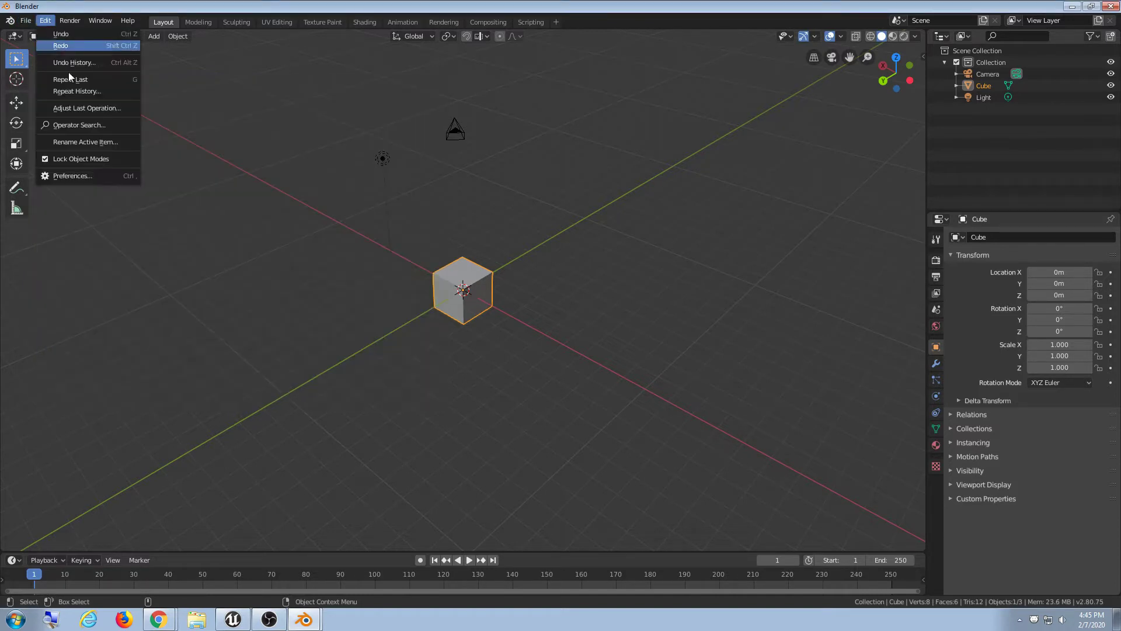
left_click(80, 174)
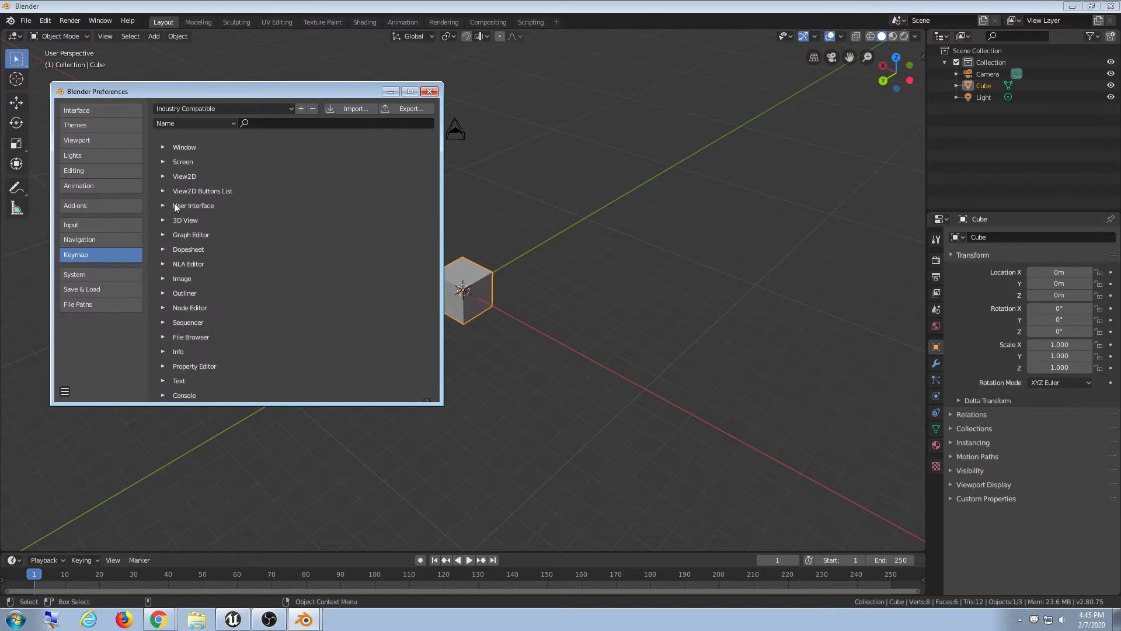
left_click_drag(245, 91, 469, 105)
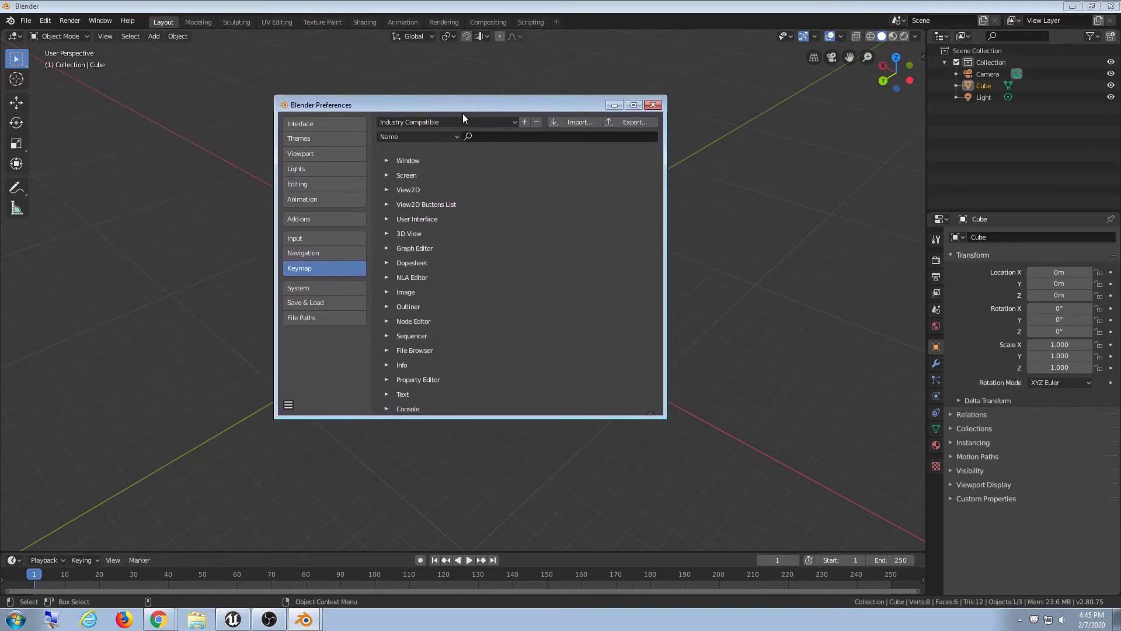
- Set the keymap preset to Industry Compatible and minimize the Preferences window
left_click(496, 122)
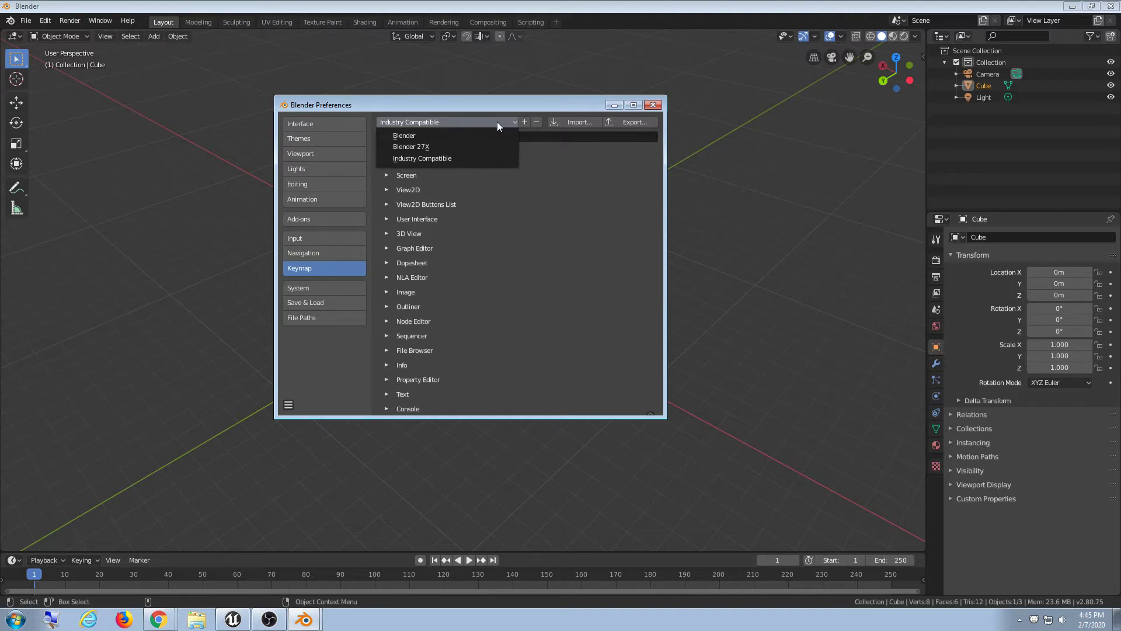
left_click(497, 122)
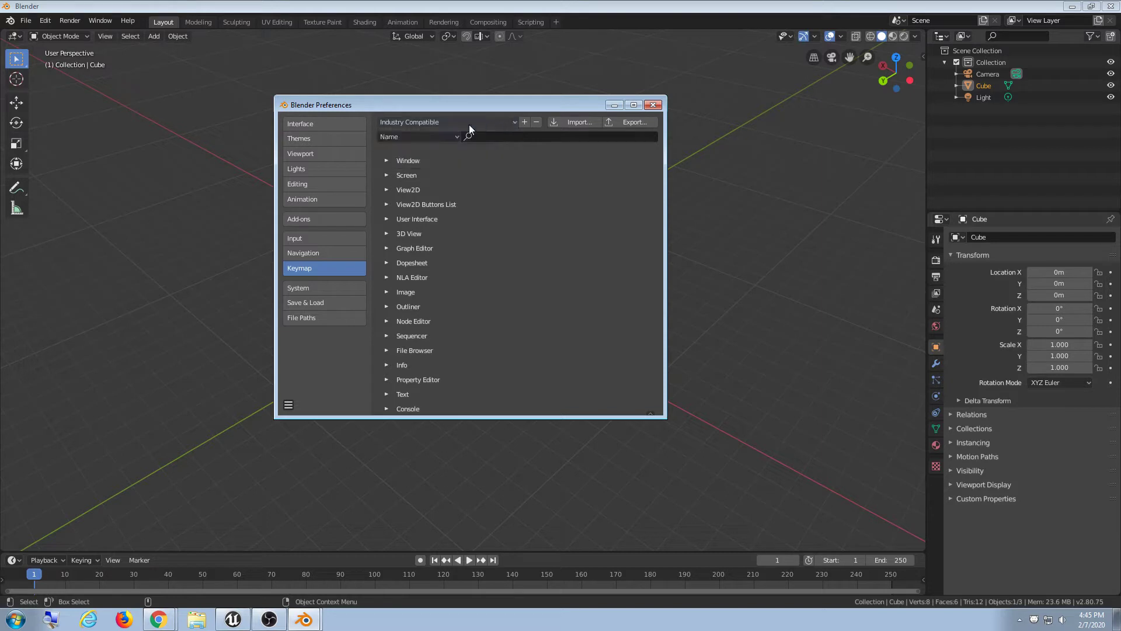
left_click(444, 122)
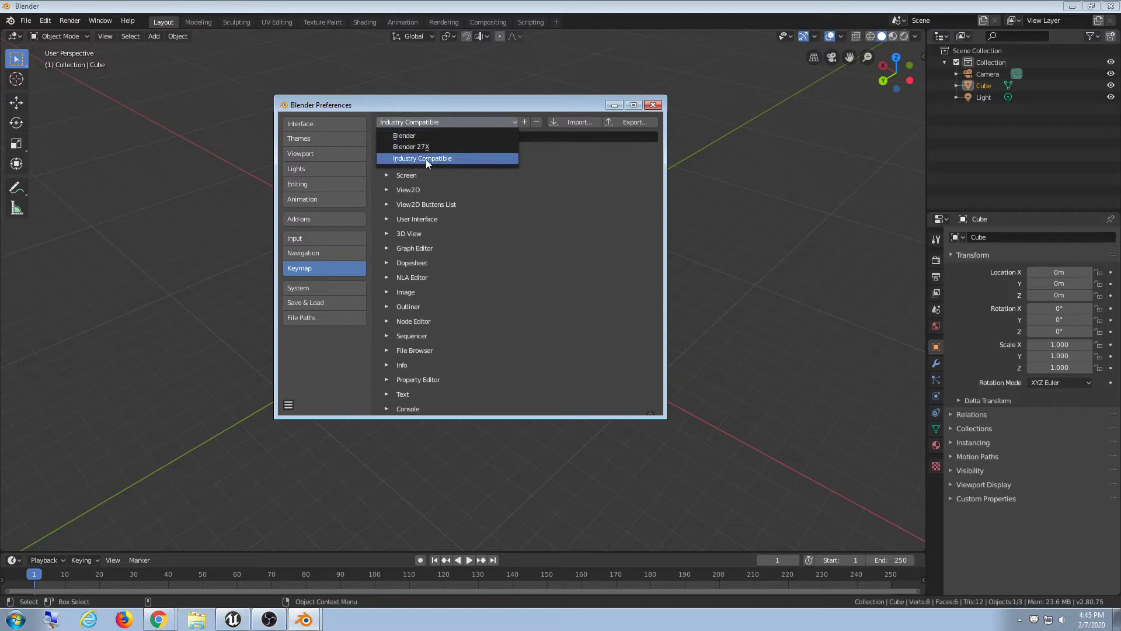
left_click(447, 159)
left_click_drag(500, 106, 507, 111)
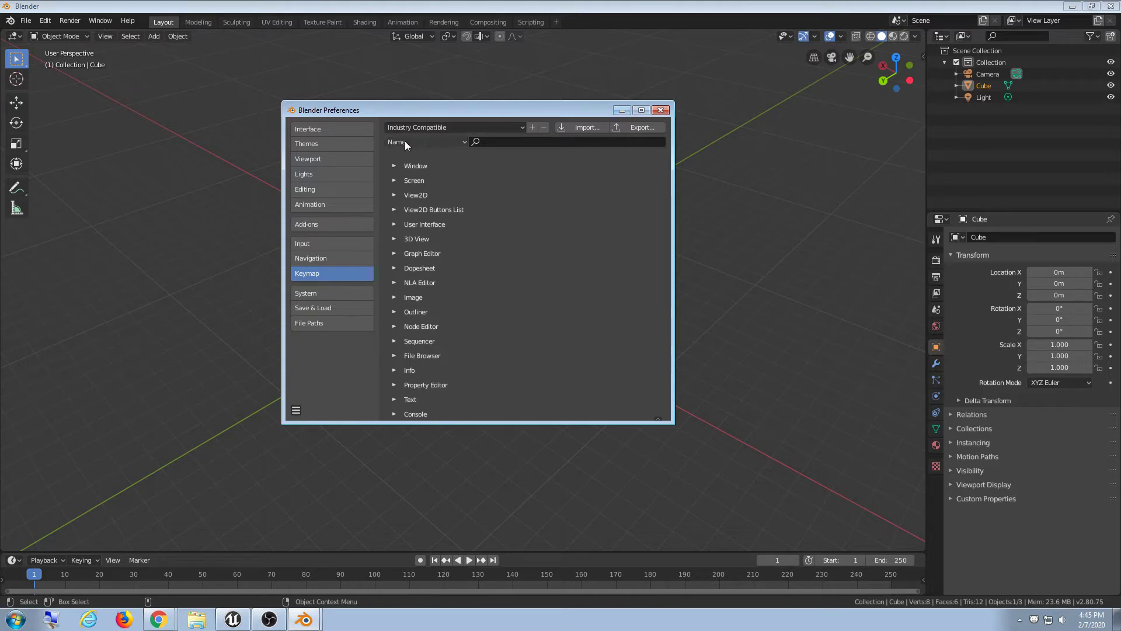
left_click(423, 124)
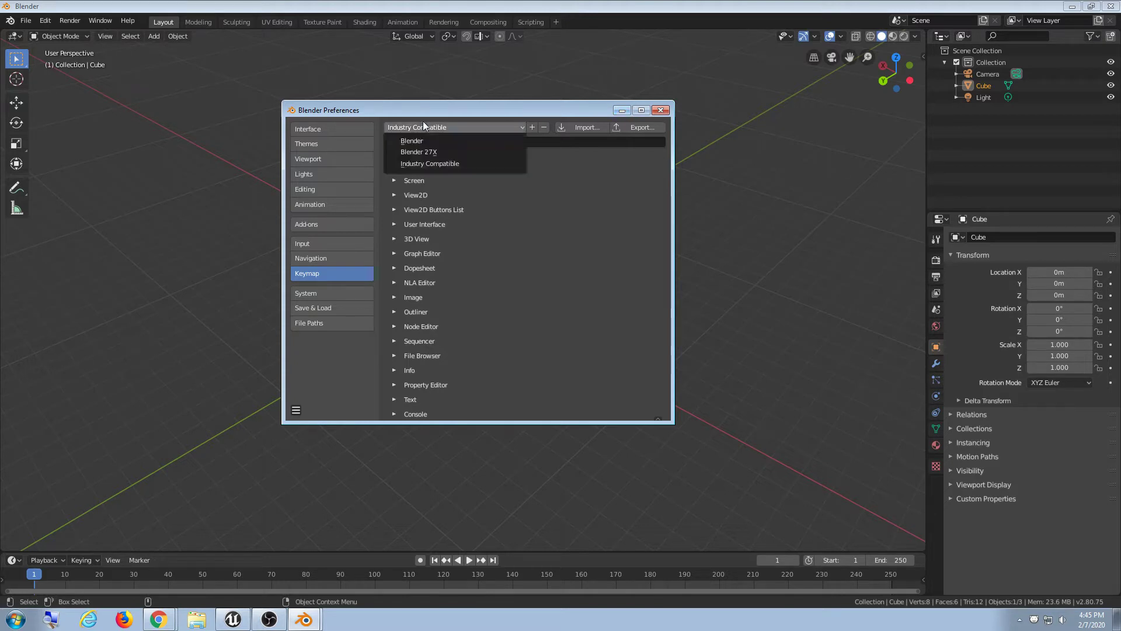
left_click(450, 164)
left_click_drag(481, 110, 473, 115)
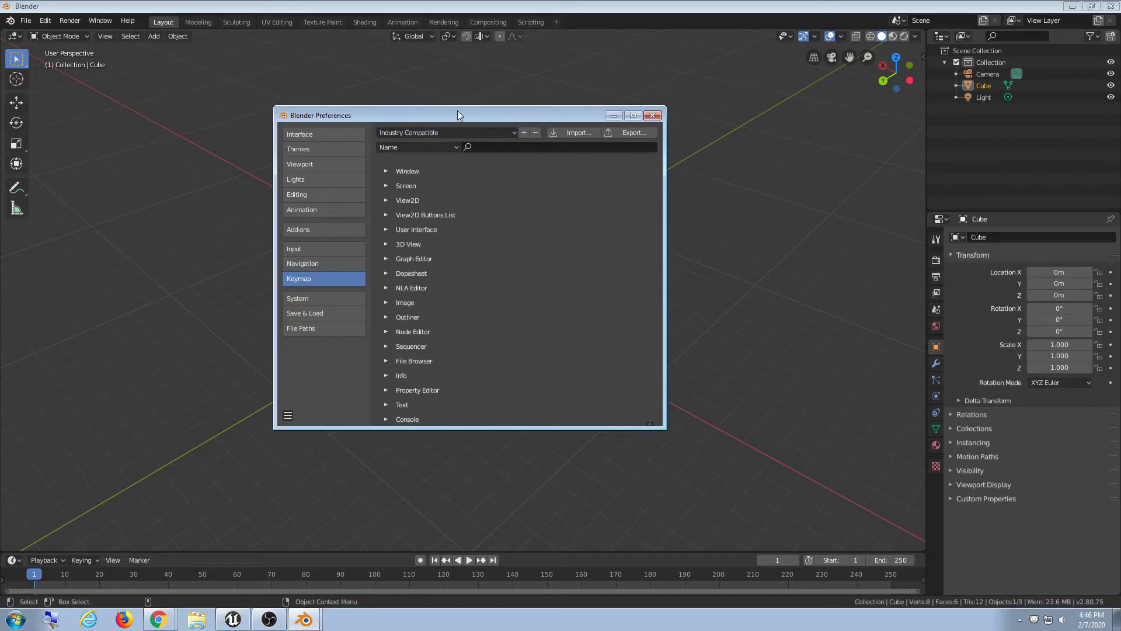
left_click(611, 117)
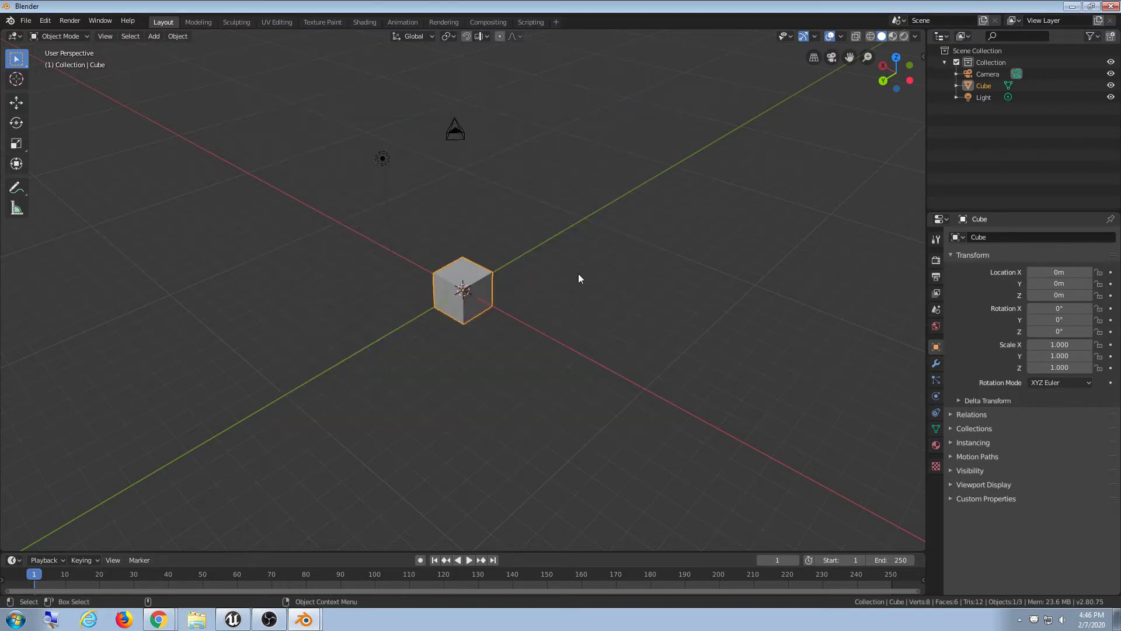
- Deselect the cube and cycle through the Move, Rotate and Scale tools, finishing on Select Box
left_click(609, 308)
key("w")
key("e")
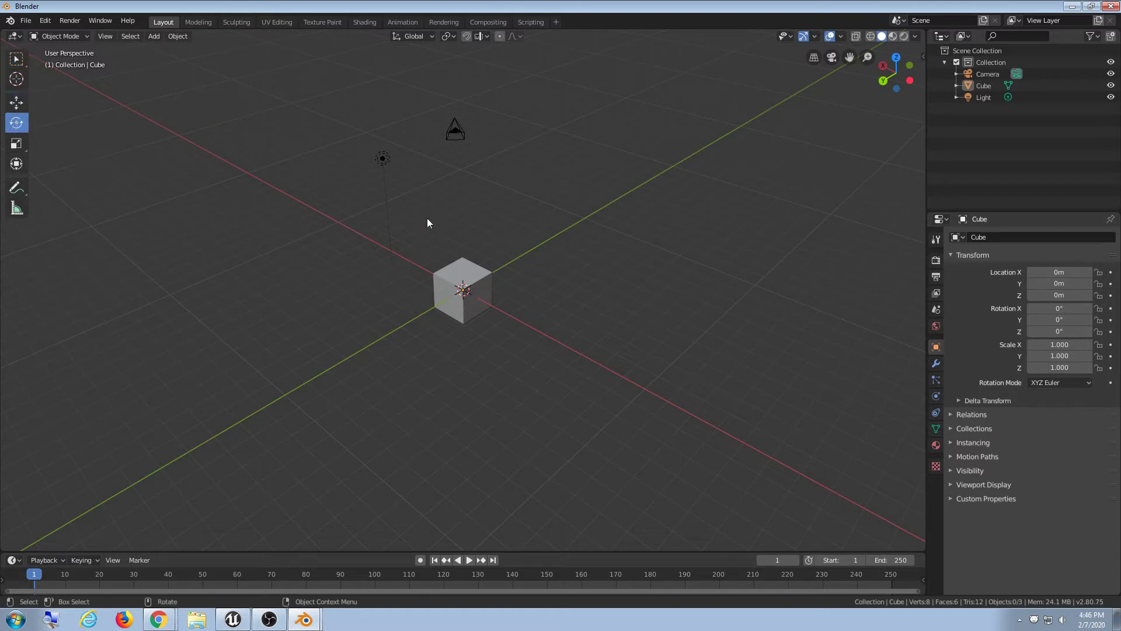
key("r")
key("w")
key("w")
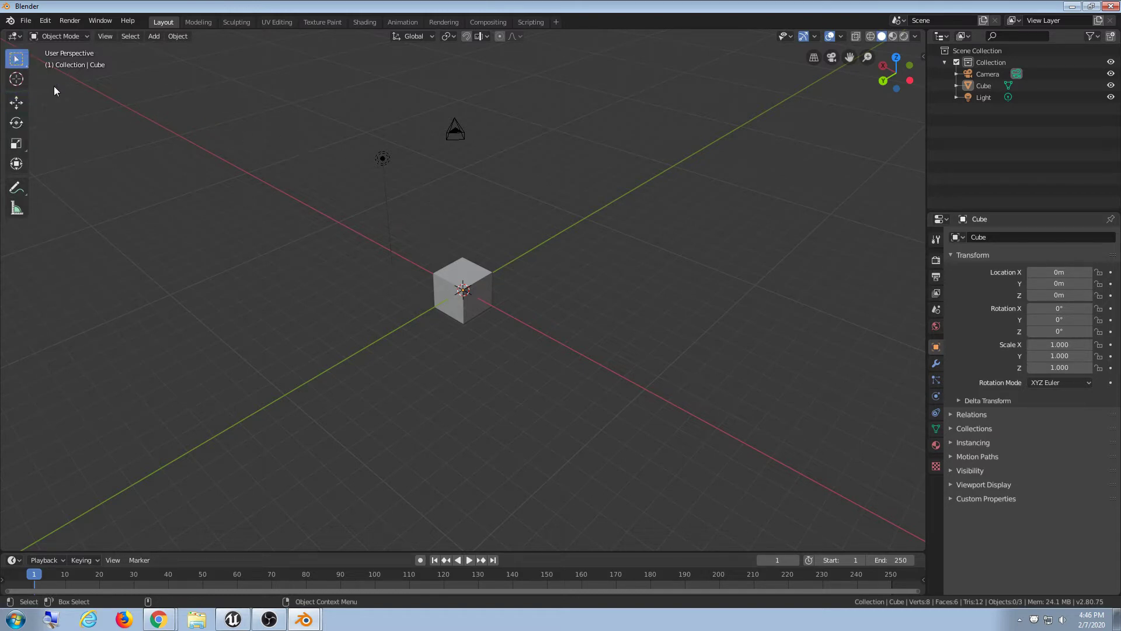
- Try box selections across the cube and across the area around the camera and light, and clear the selection
left_click_drag(325, 192, 532, 344)
left_click_drag(318, 99, 504, 167)
left_click(280, 192)
- Select the cube with the Move tool active and switch to the Rotate and then the Scale tool
left_click(26, 109)
left_click(467, 279)
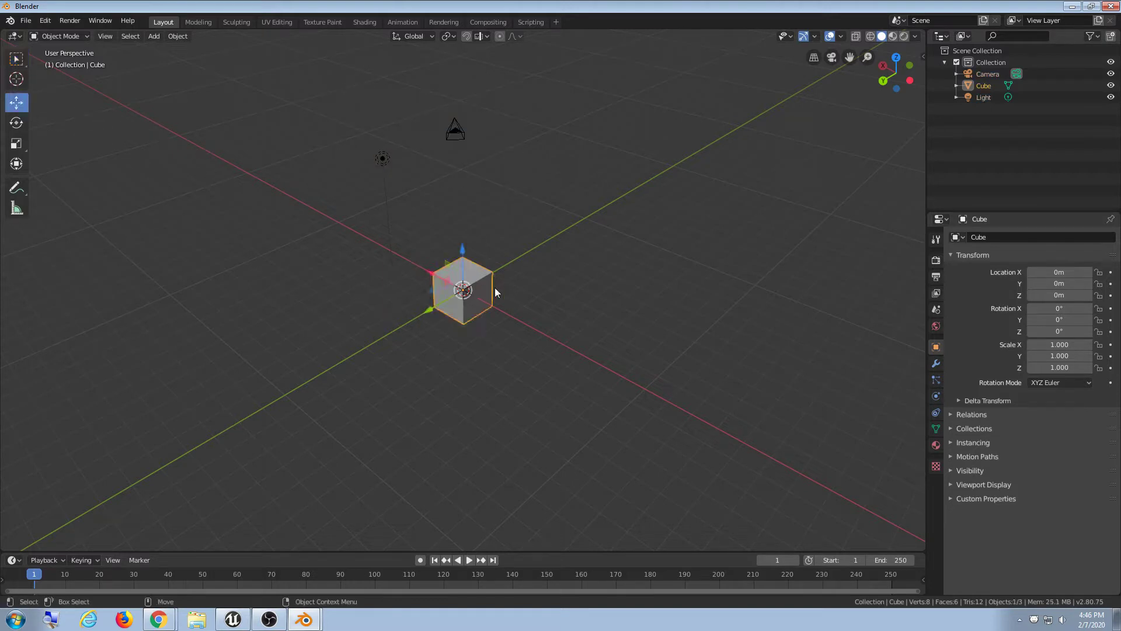
key("e")
key("r")
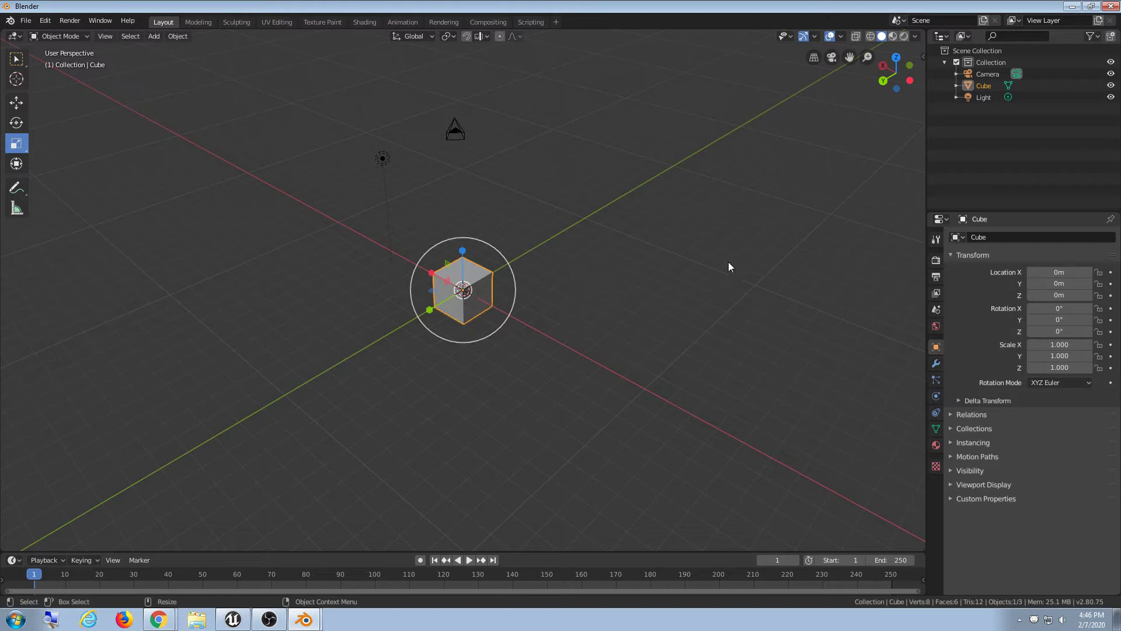
- Clear the selection and view the cube from another side, both close up and from farther away
left_click(671, 264)
middle_click_drag(378, 347, 485, 331)
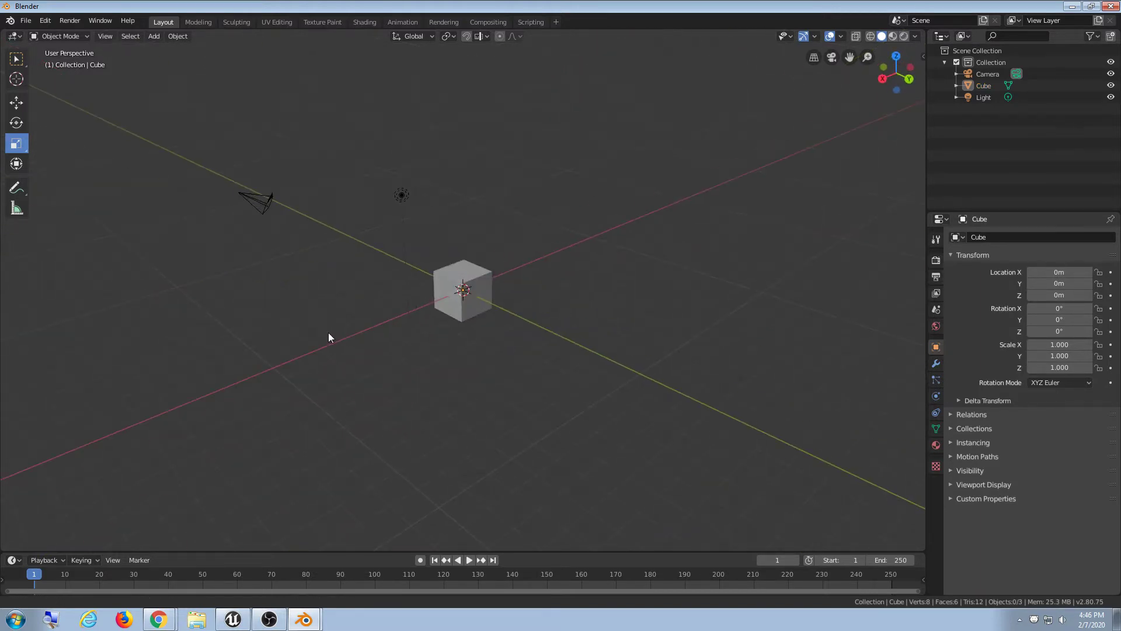
middle_click_drag(328, 335, 376, 295)
scroll(380, 283, "up", 5)
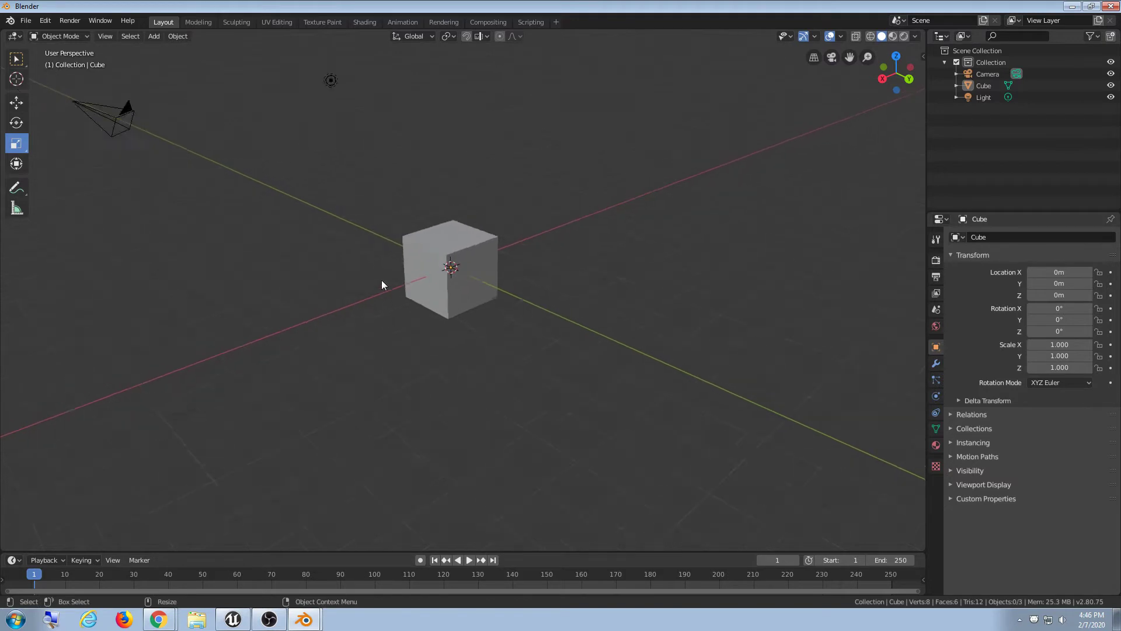
scroll(381, 283, "down", 7)
- Select the cube and activate the Move tool on it
left_click(456, 292)
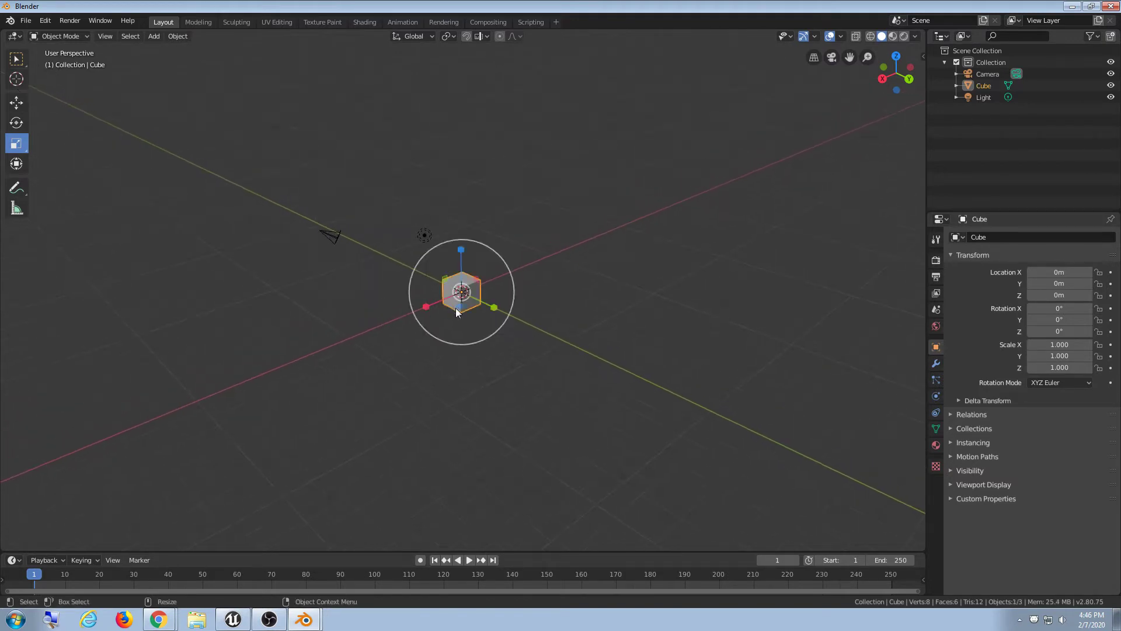
scroll(471, 318, "up", 10)
scroll(471, 315, "down", 8)
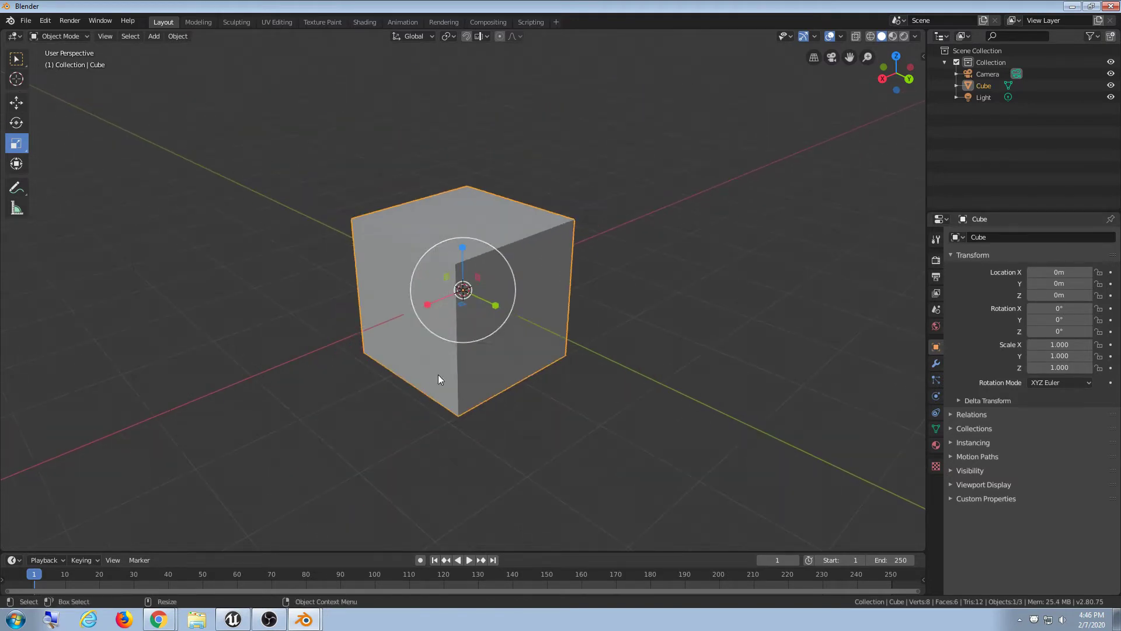
middle_click_drag(438, 374, 496, 367)
key("shift+space")
key("g")
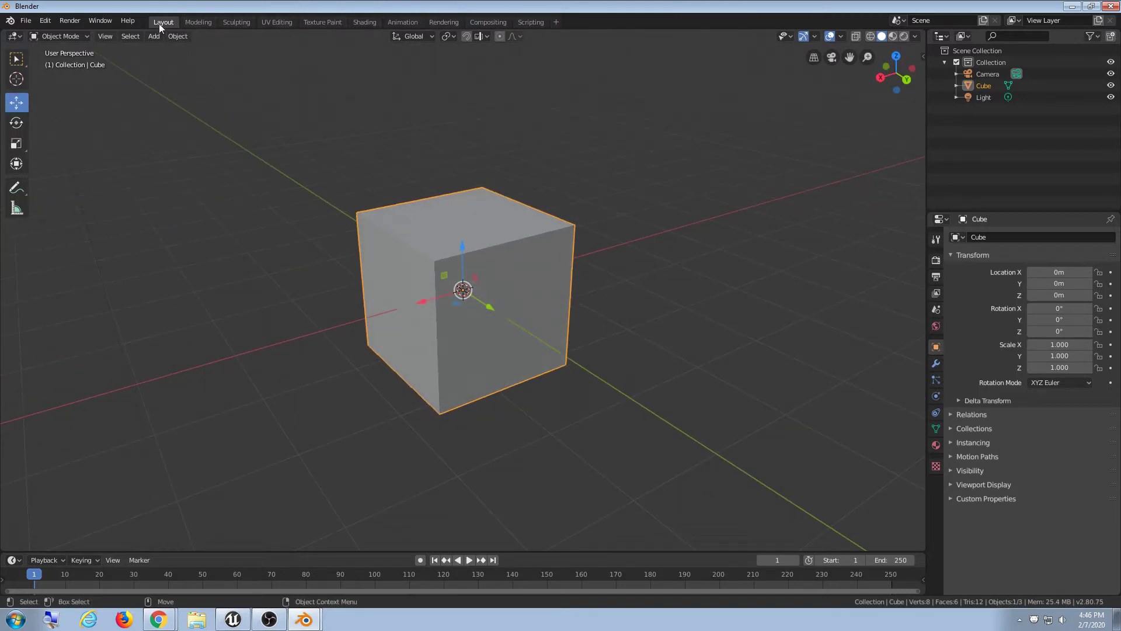
middle_click_drag(545, 253, 525, 248)
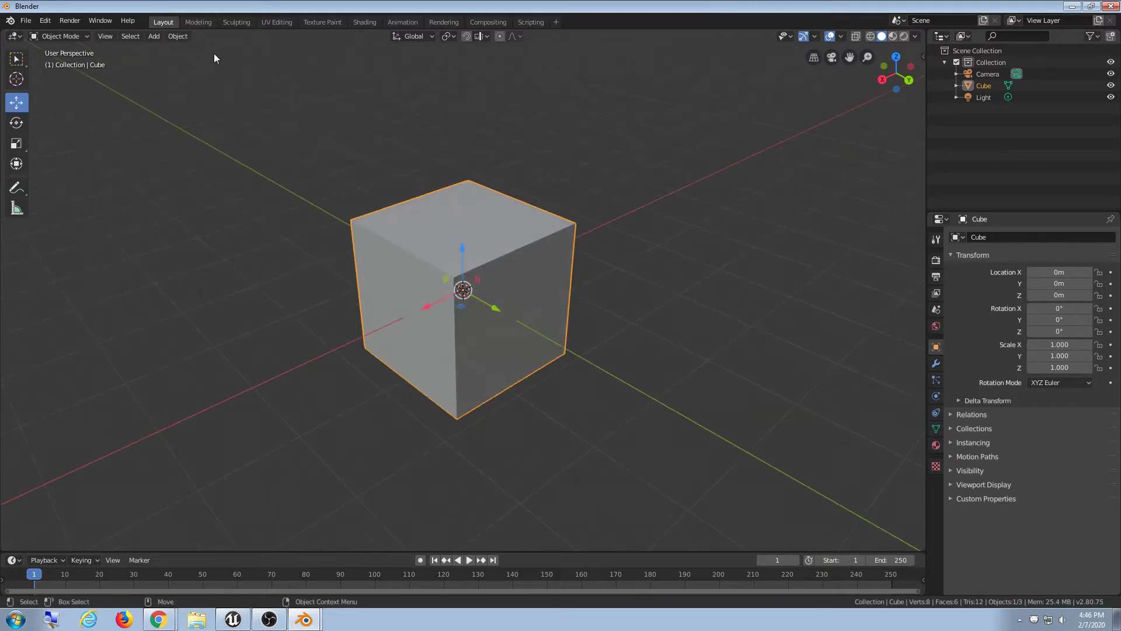
- Look through the Modeling, Sculpting and UV Editing workspaces and return to the Layout workspace
left_click(199, 22)
middle_click_drag(638, 300, 794, 271)
left_click(240, 21)
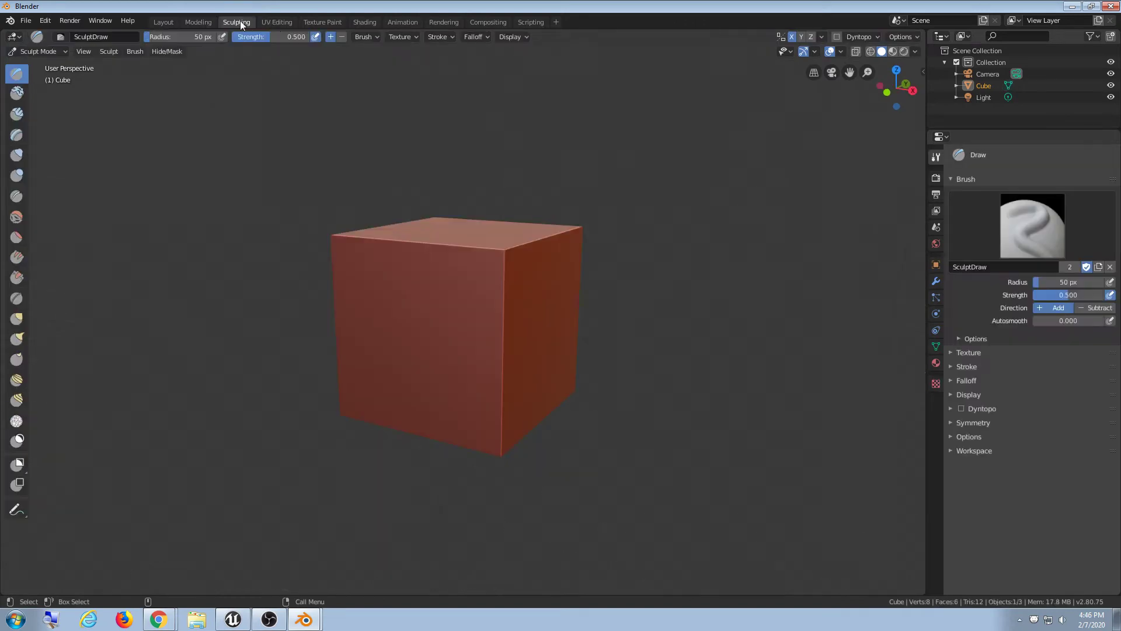
left_click(278, 24)
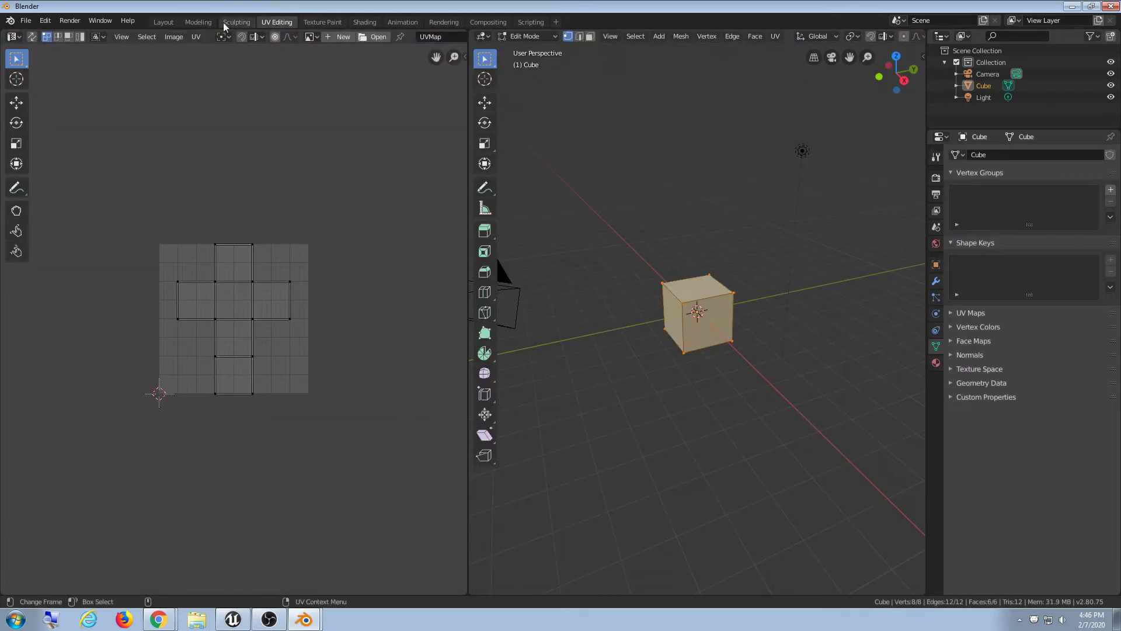
left_click(164, 22)
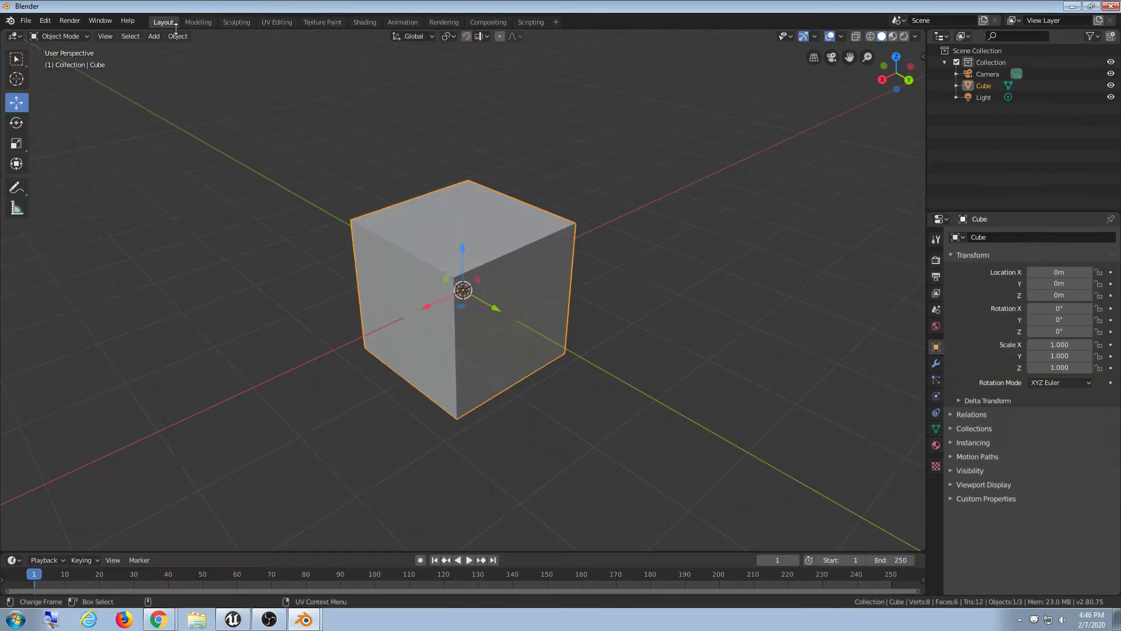
- Select the camera, the cube and the light one after another in the outliner
scroll(514, 181, "down", 1)
middle_click_drag(536, 207, 618, 251)
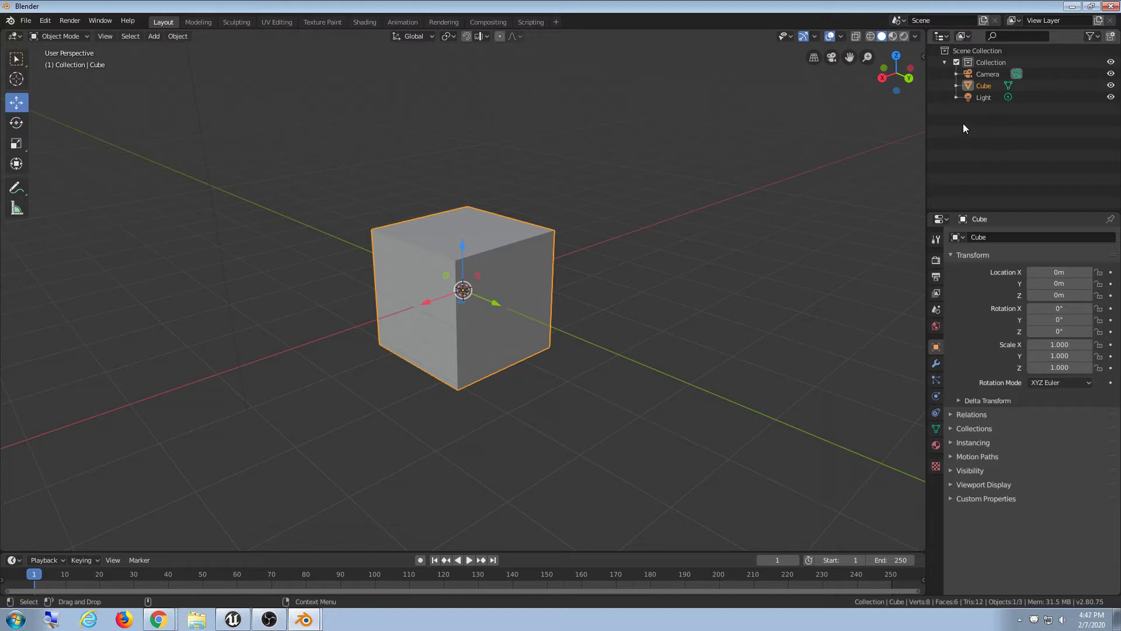
left_click(986, 74)
left_click(989, 86)
left_click(986, 97)
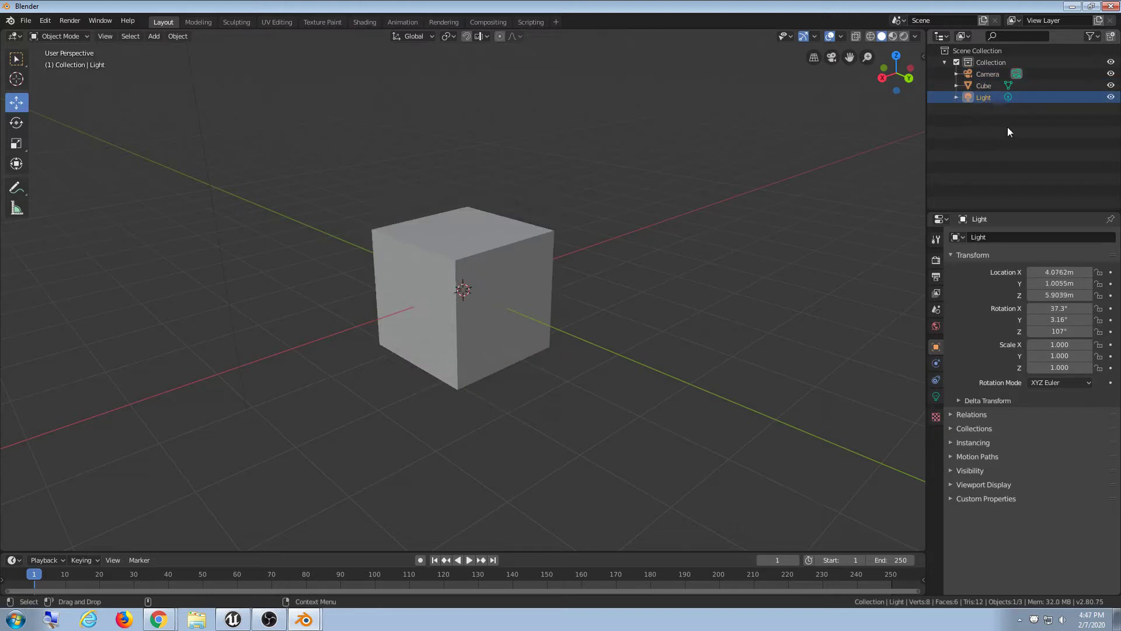
- Delete the camera and the light from the scene and select the remaining cube
left_click(990, 74)
scroll(547, 199, "down", 4)
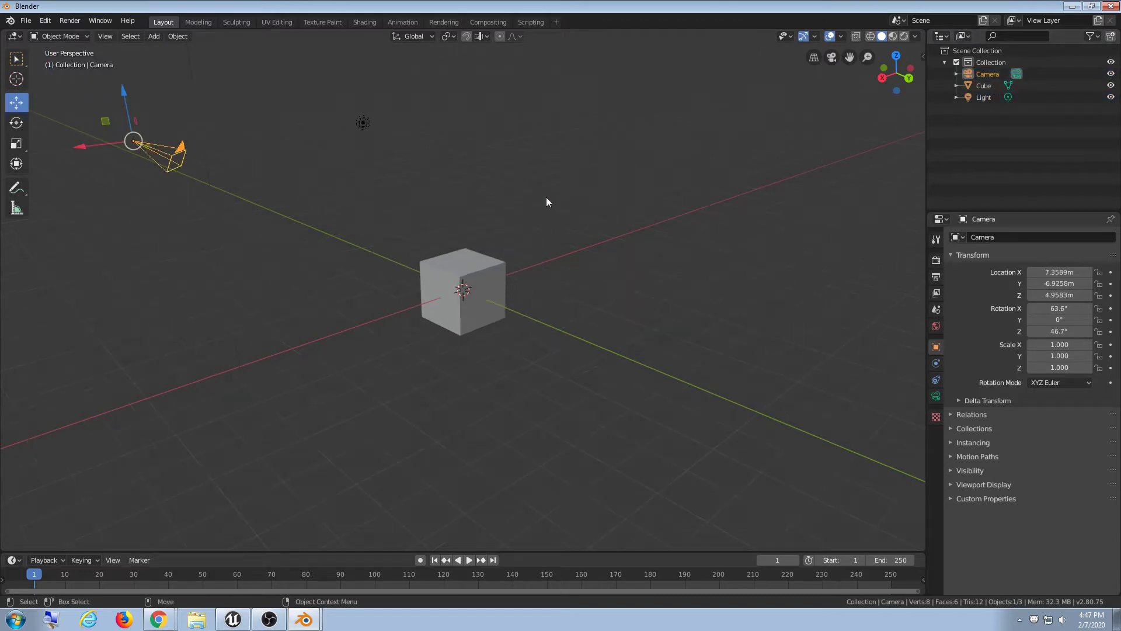
key("Delete")
left_click(366, 128)
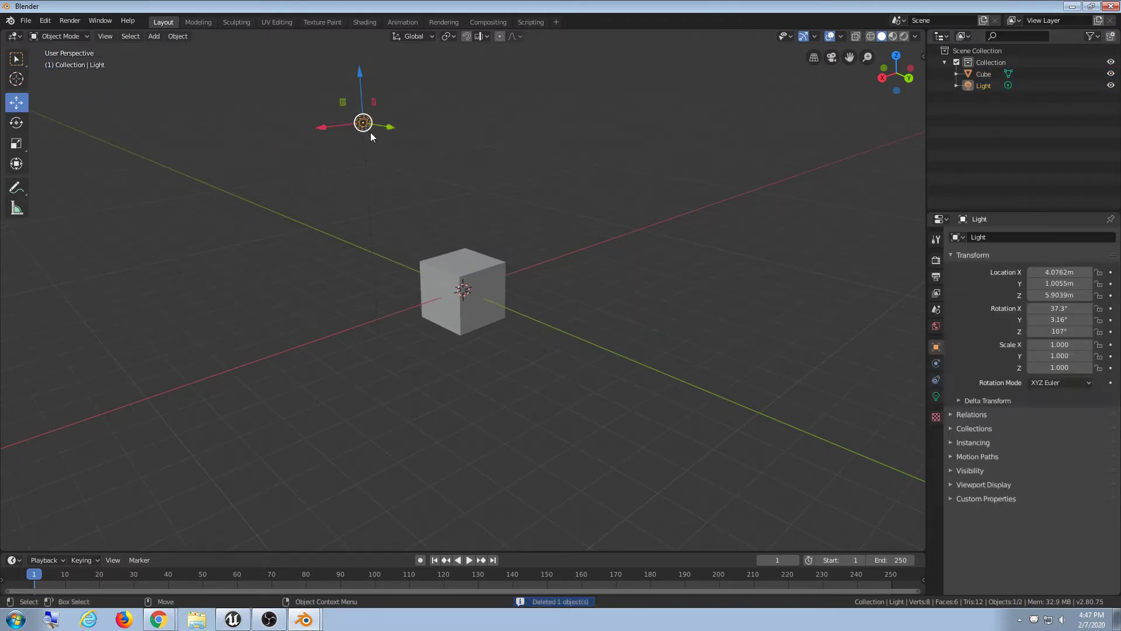
key("Delete")
scroll(451, 200, "up", 1)
scroll(451, 200, "up", 1)
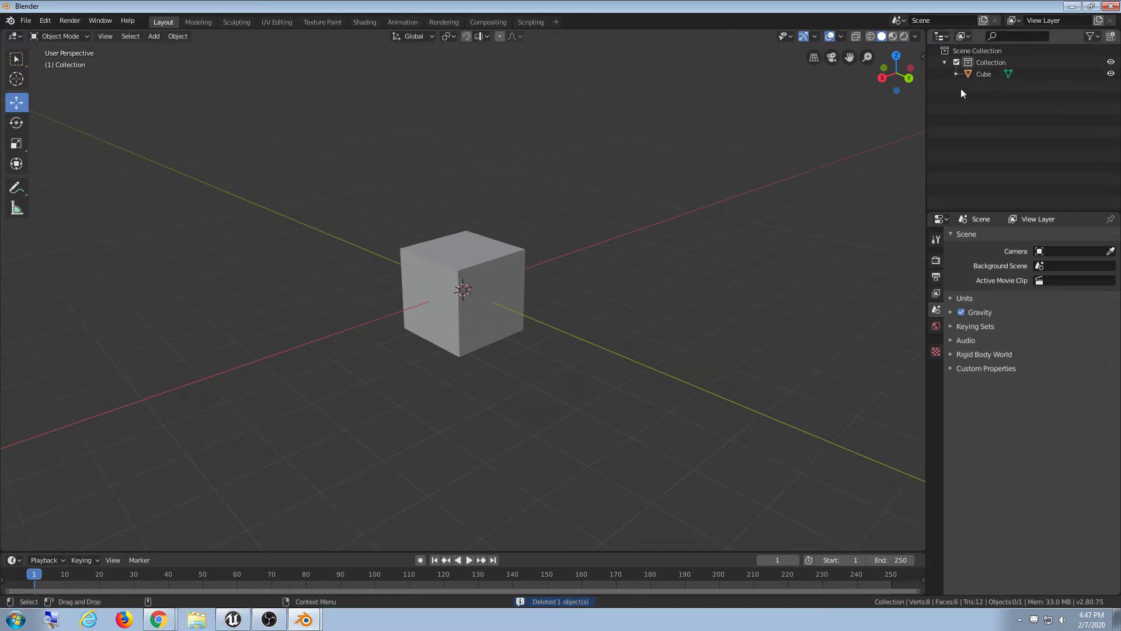
left_click(989, 72)
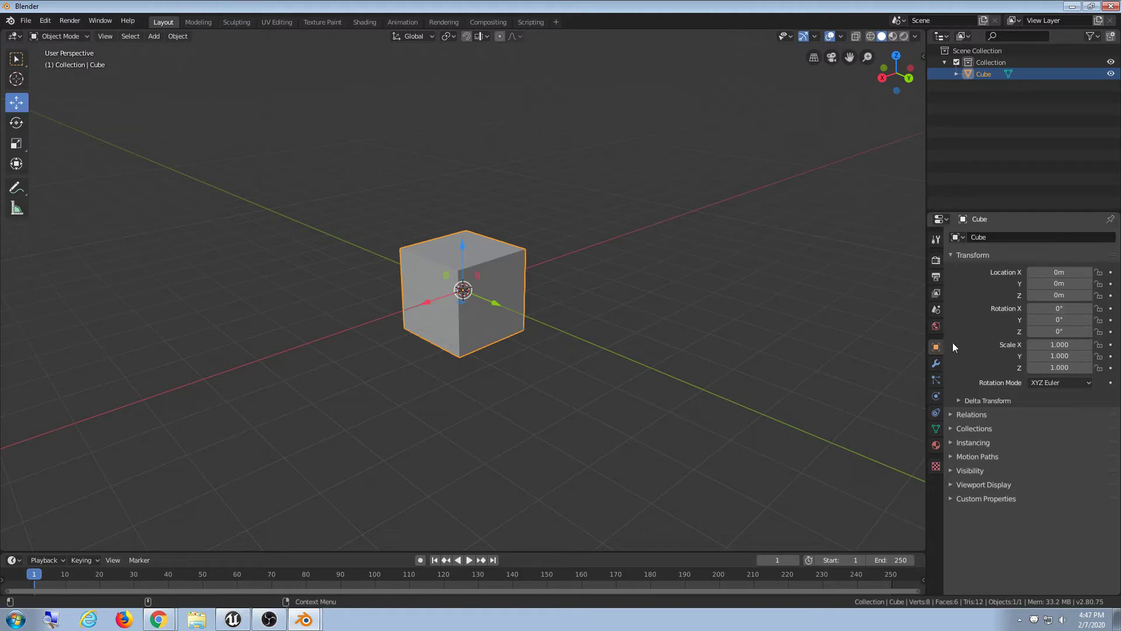
mouse_move(589, 252)
middle_mouse_down()
mouse_move(653, 275)
mouse_move(593, 247)
middle_mouse_up()
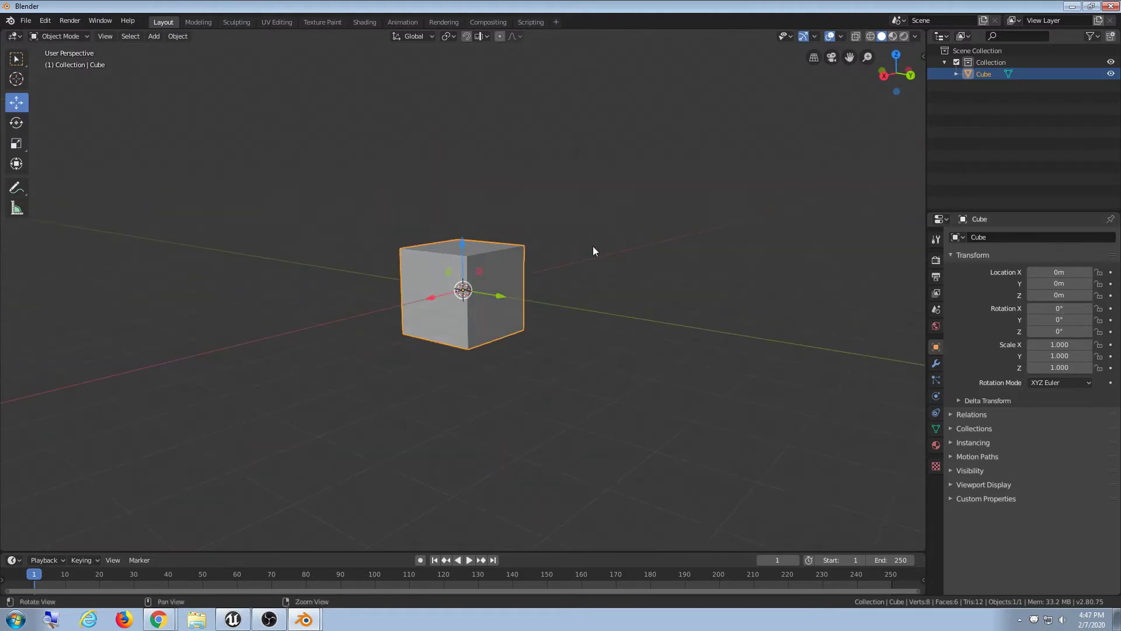
middle_click_drag(838, 278, 736, 267)
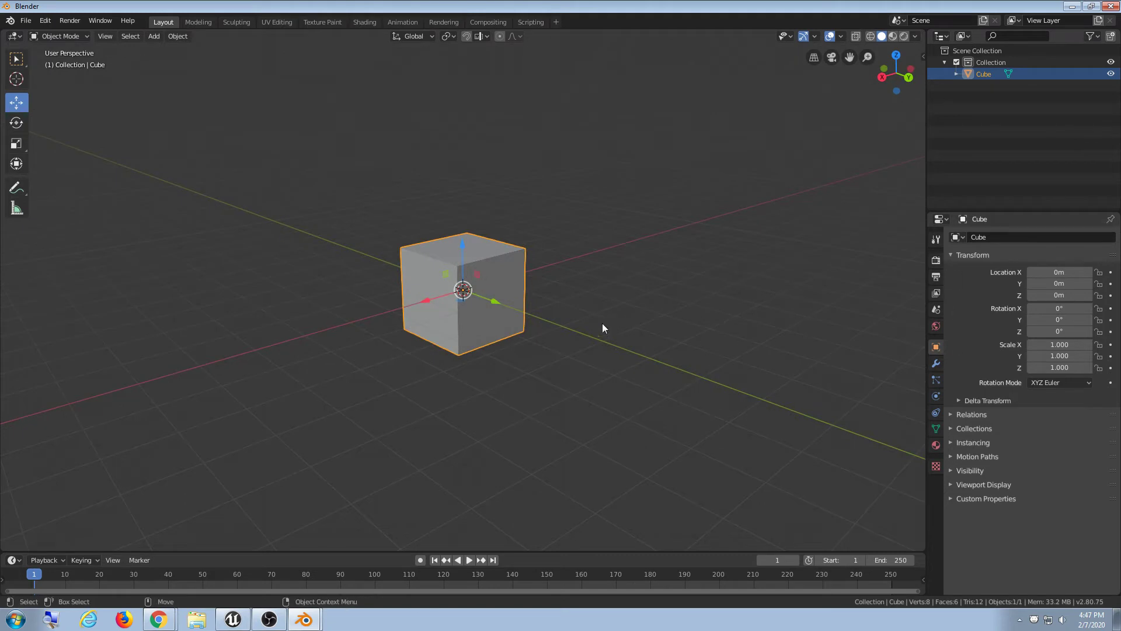
middle_click_drag(617, 260, 620, 259)
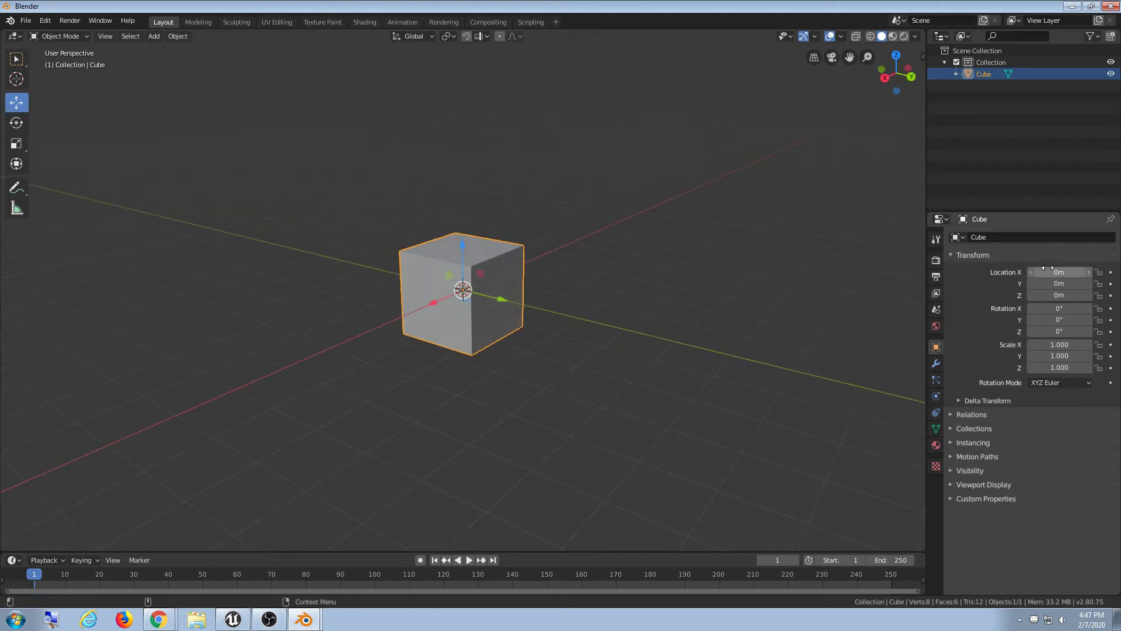
middle_click_drag(731, 258, 713, 259)
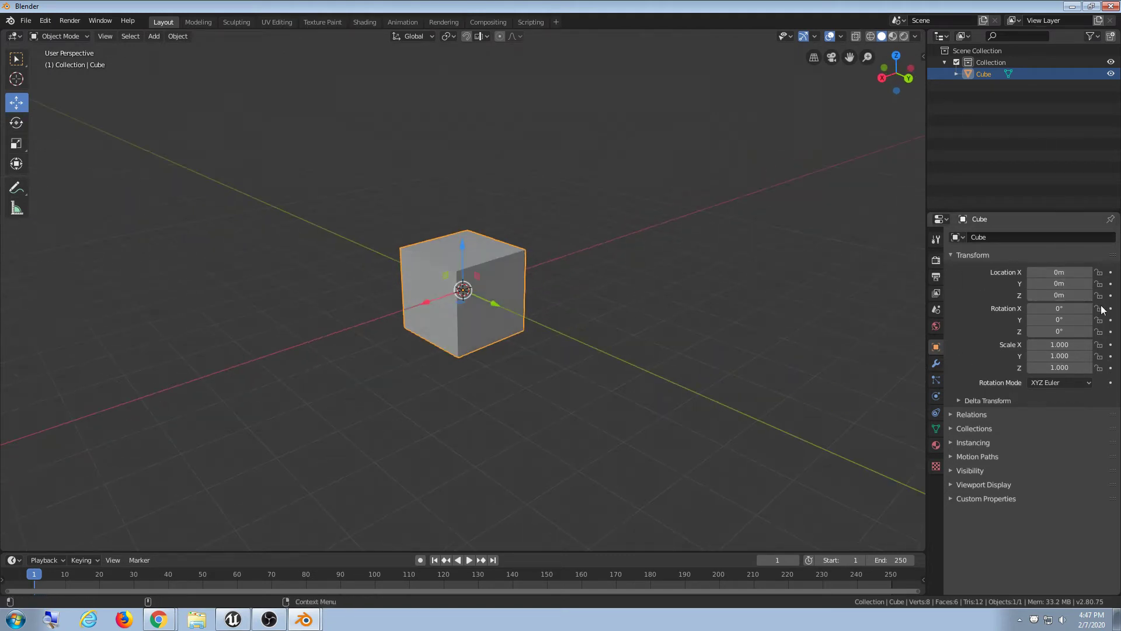
middle_click_drag(585, 306, 629, 304)
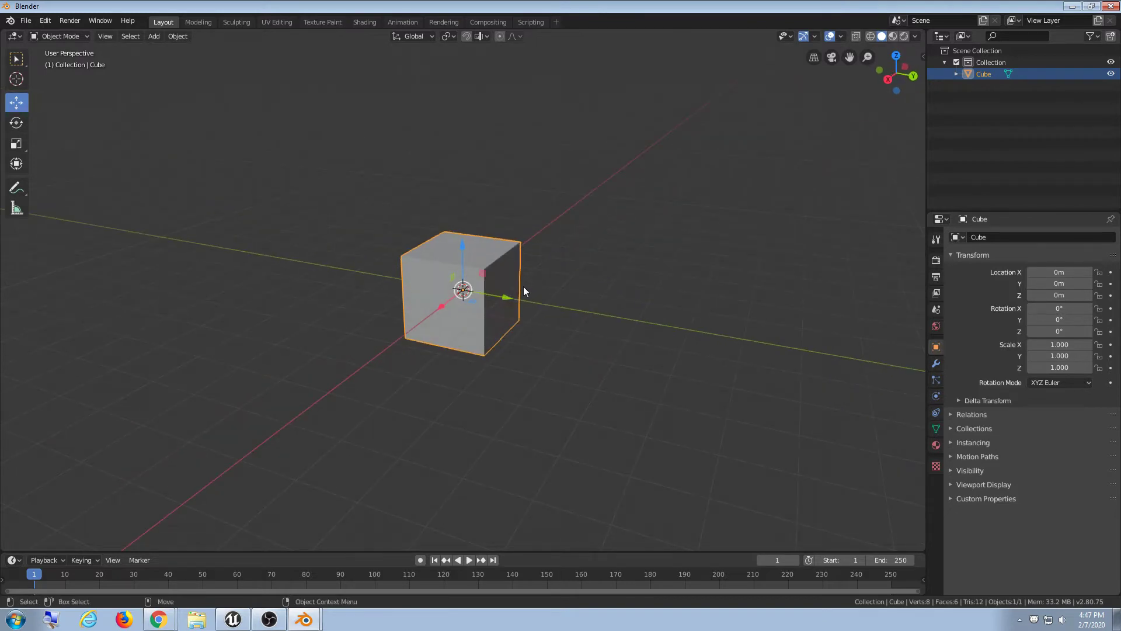
middle_click_drag(523, 290, 222, 160)
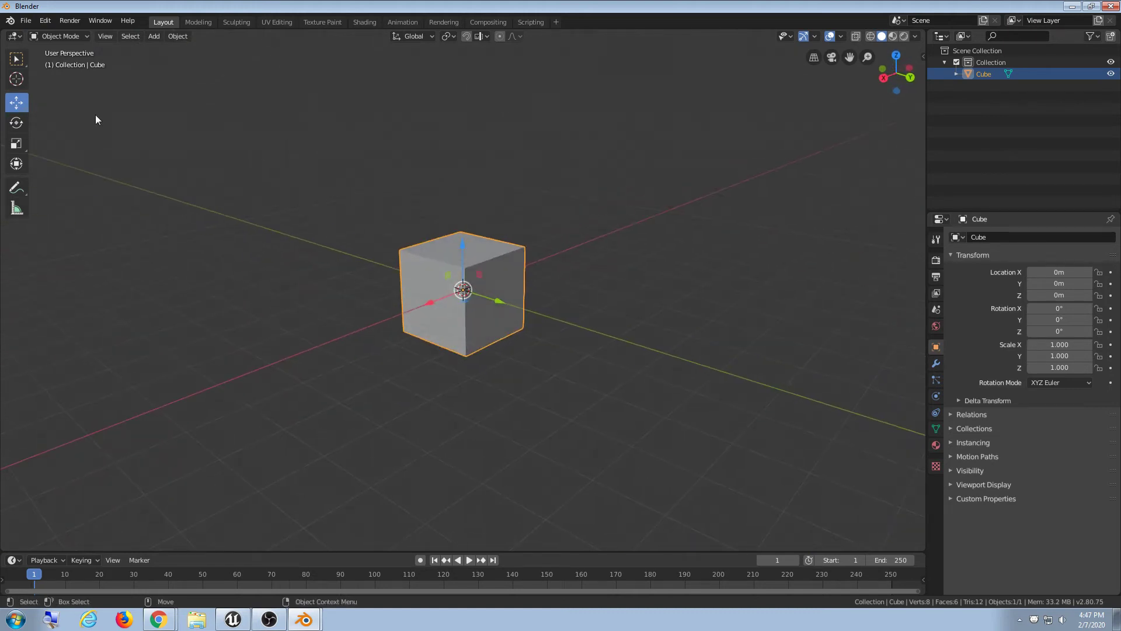
left_click(150, 37)
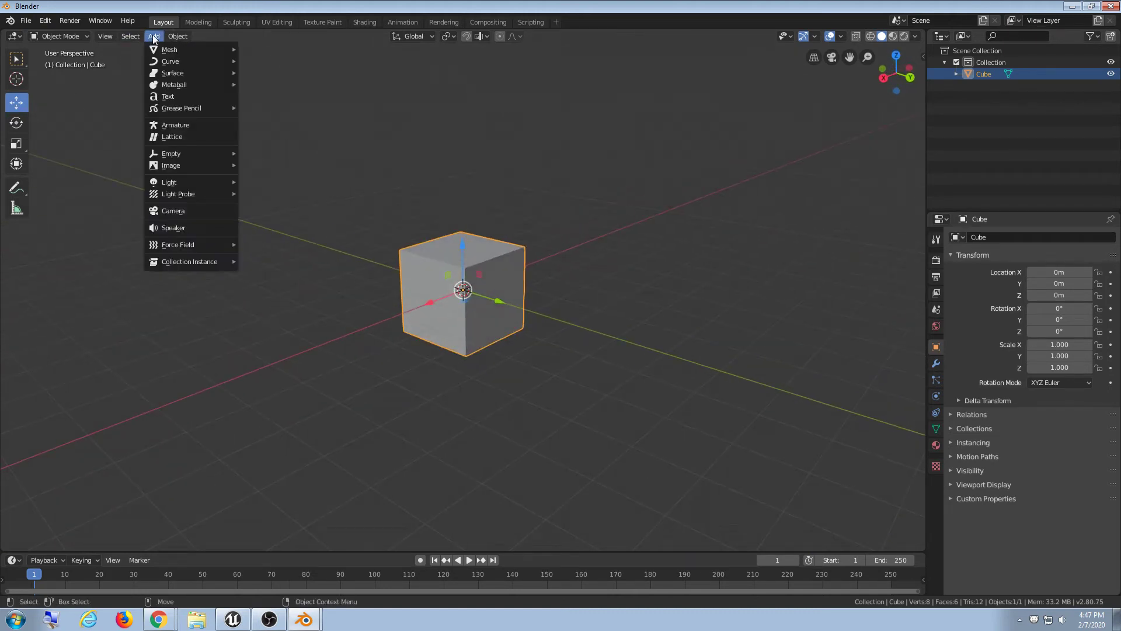
mouse_move(185, 49)
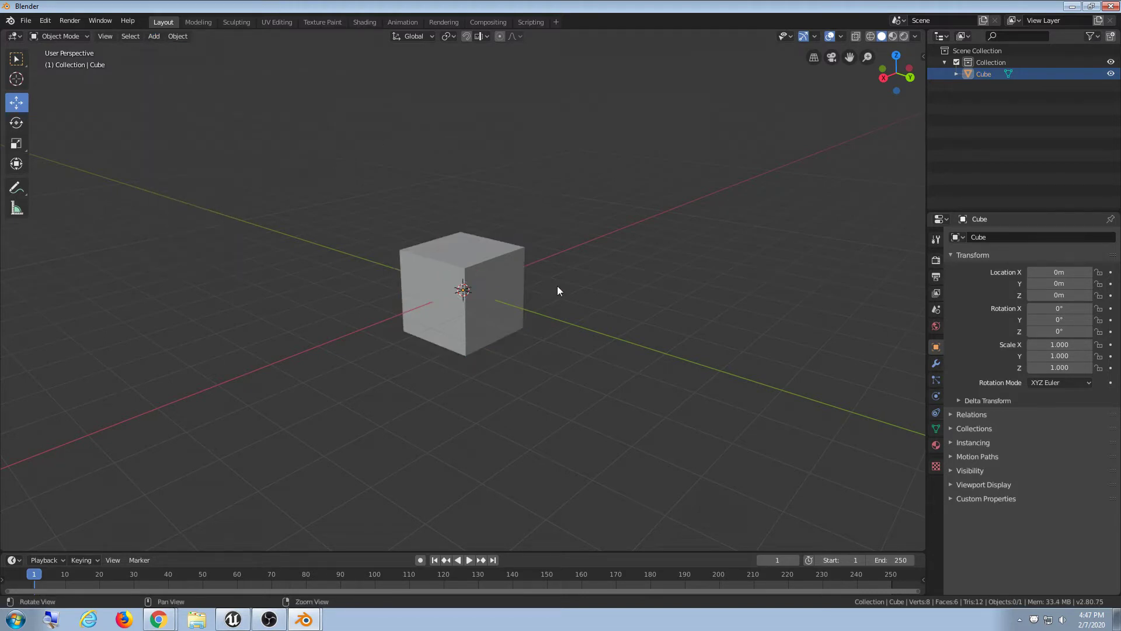
- Clear the selection and select the cube again to show its move handles
middle_click_drag(557, 285, 517, 291)
key("alt+a")
left_click(433, 295)
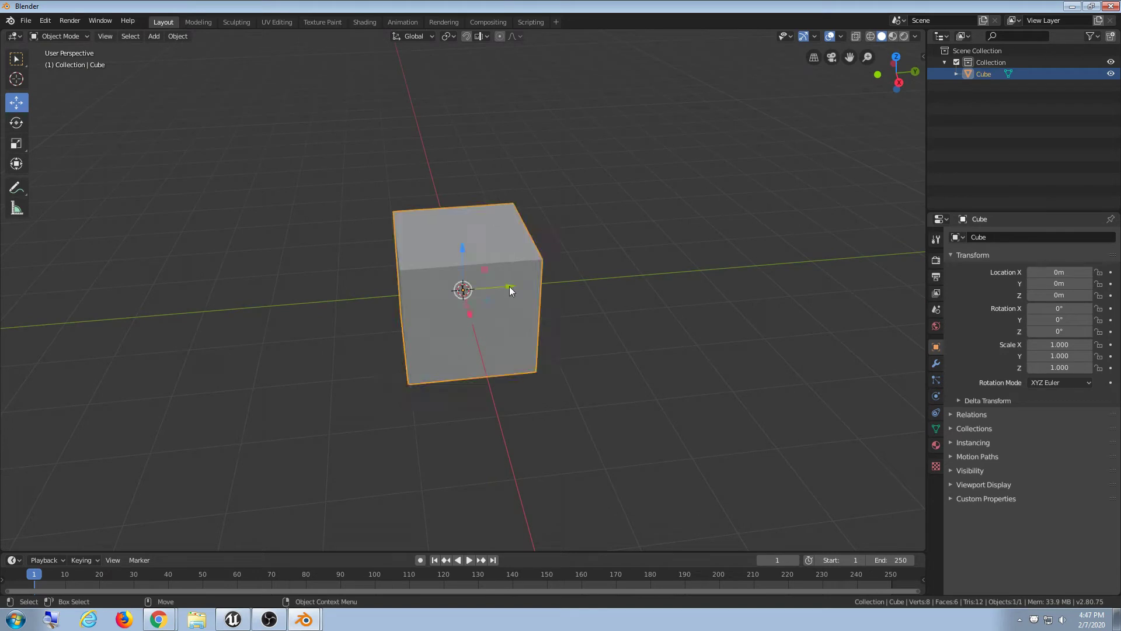
mouse_move(514, 285)
middle_mouse_down()
mouse_move(590, 320)
mouse_move(505, 302)
middle_mouse_up()
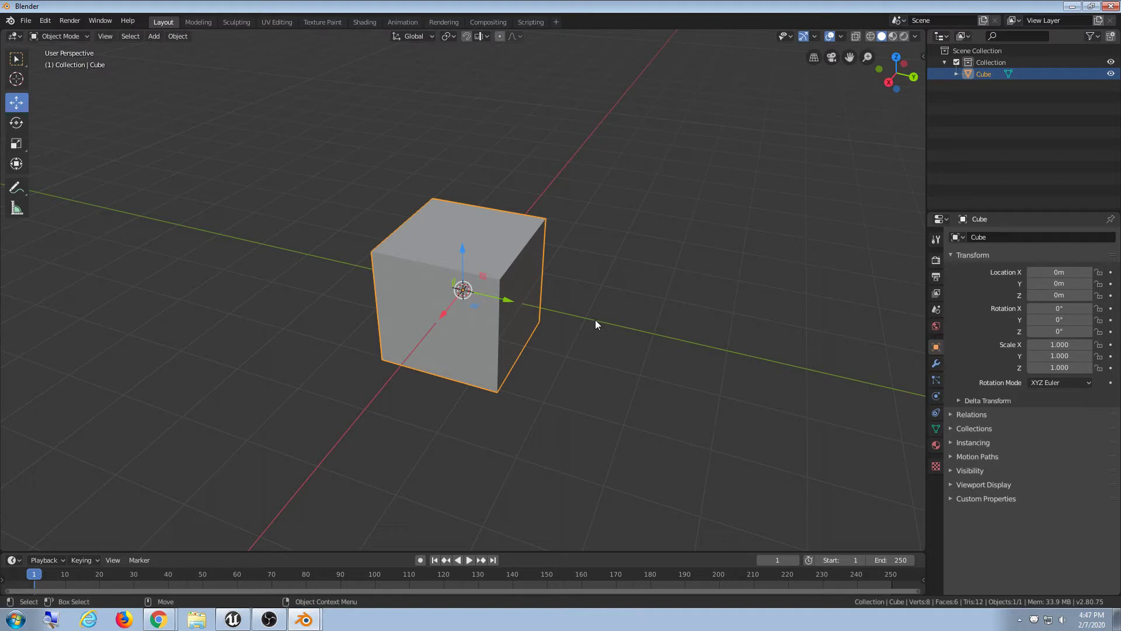
- Turn on snapping, try moving the cube along the Y and X axes, and turn snapping off again
scroll(597, 318, "down", 1)
key("shift+Tab")
key("shift+Tab")
key("shift+Tab")
middle_click_drag(504, 303, 531, 321)
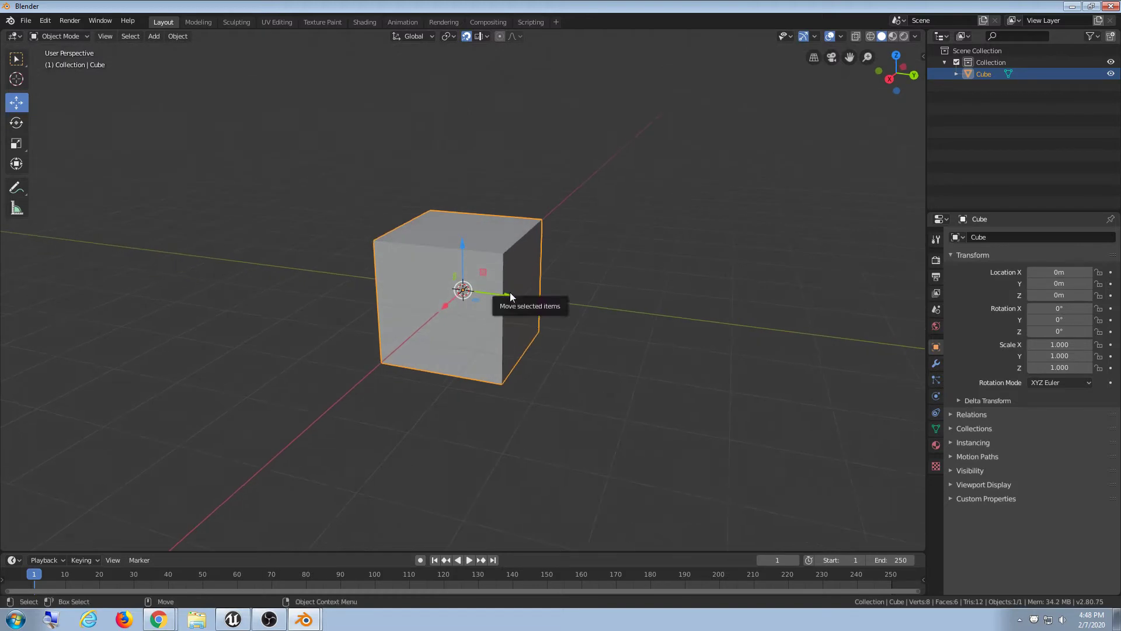
mouse_move(508, 293)
left_mouse_down()
mouse_move(402, 279)
mouse_move(514, 299)
left_mouse_up()
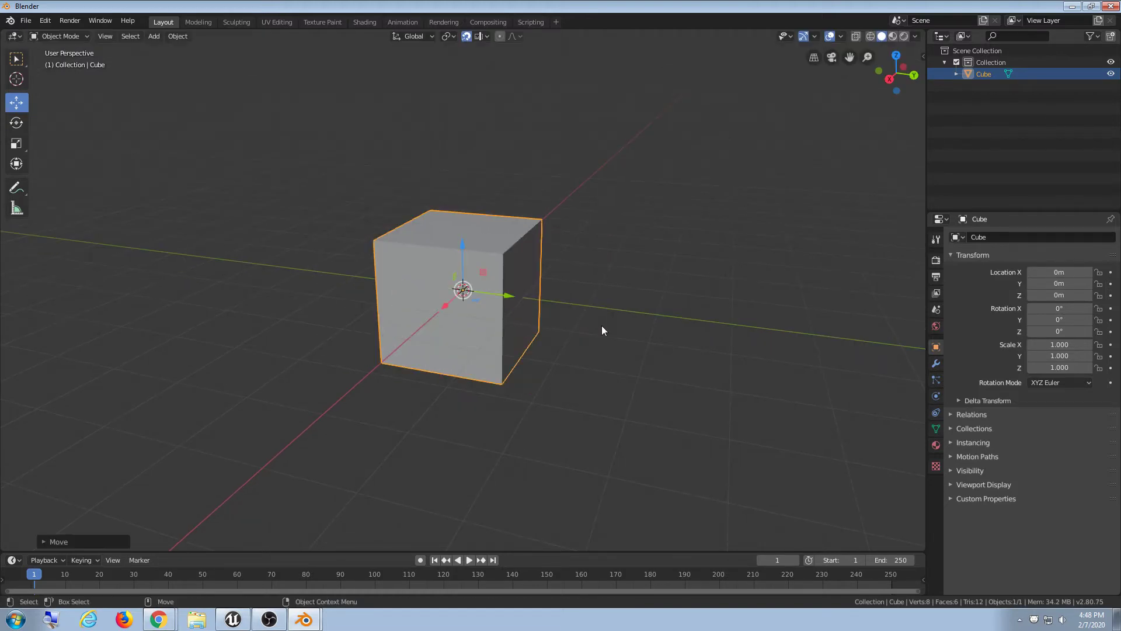
middle_click_drag(602, 325, 572, 343)
mouse_move(441, 301)
left_mouse_down()
mouse_move(378, 372)
mouse_move(448, 316)
left_mouse_up()
middle_click_drag(541, 385, 520, 370)
key("shift+Tab")
- Scale the cube along the Z axis to about 1.426 and toggle snapping on and off
key("shift+space")
key("s")
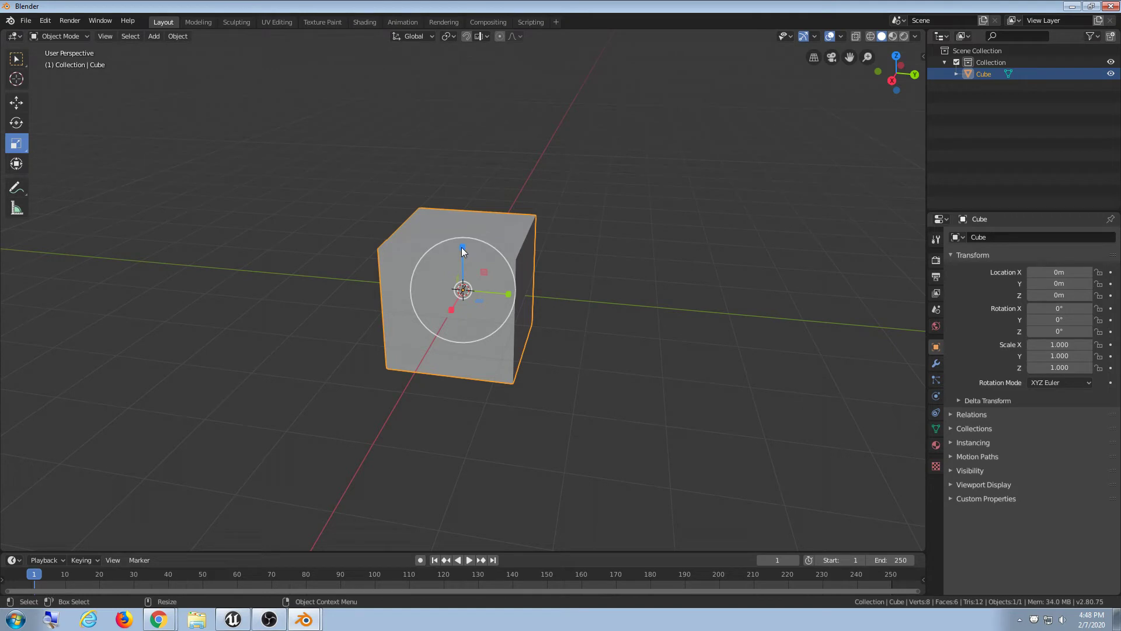
mouse_move(464, 244)
left_mouse_down()
mouse_move(463, 196)
mouse_move(462, 229)
left_mouse_up()
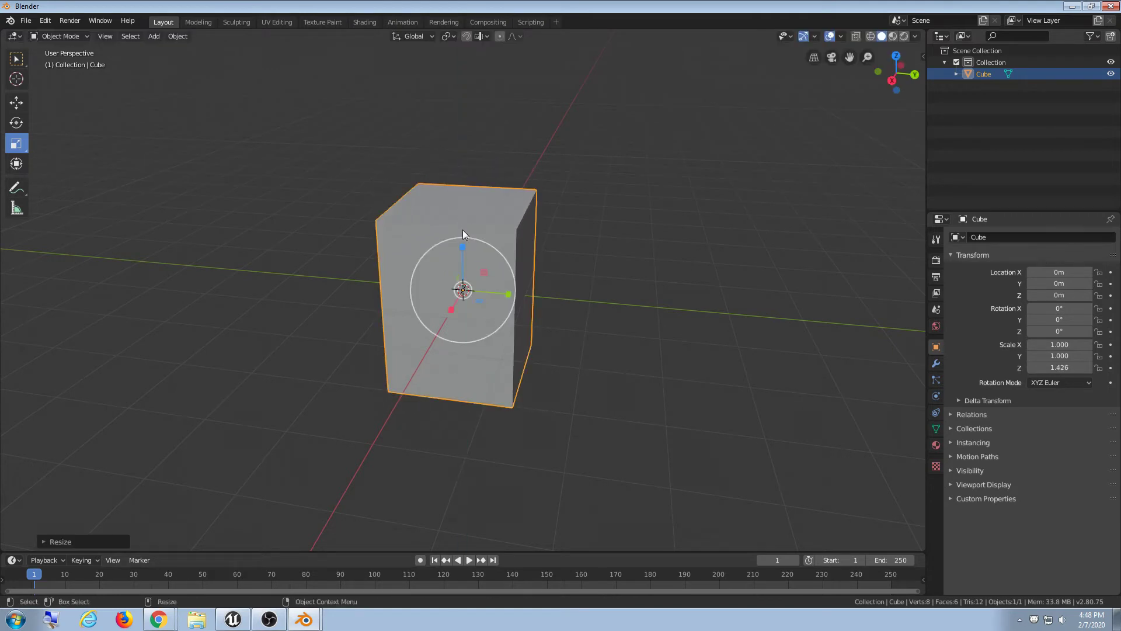
key("shift+Tab")
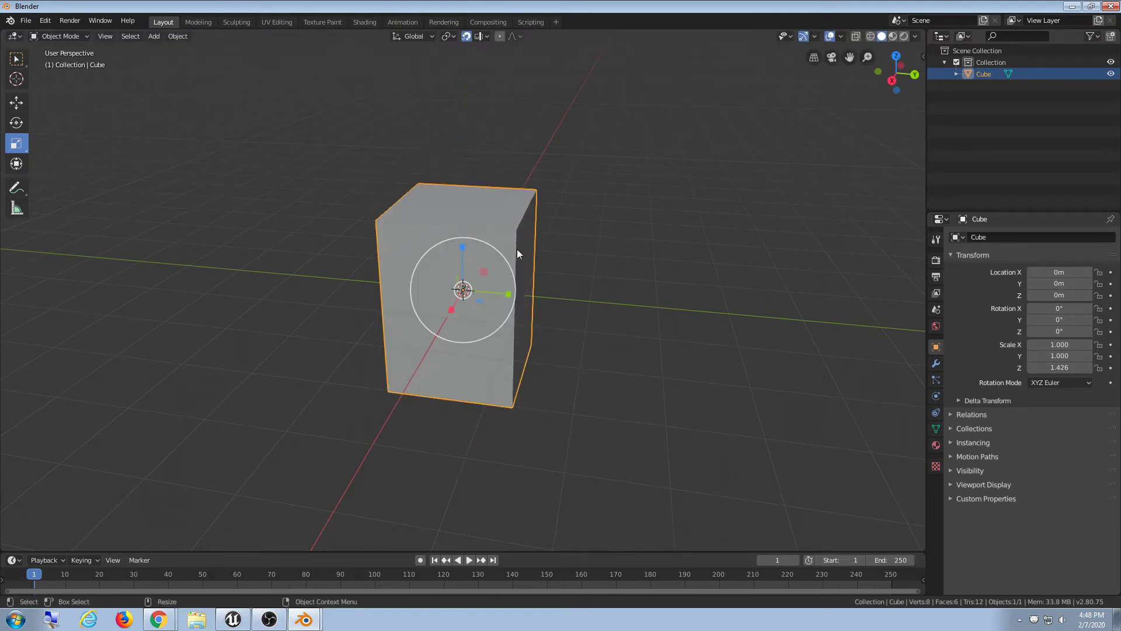
key("shift+Tab")
- Undo the cube's Z-axis scaling
key("ctrl+z")
key("ctrl+z")
key("ctrl+z")
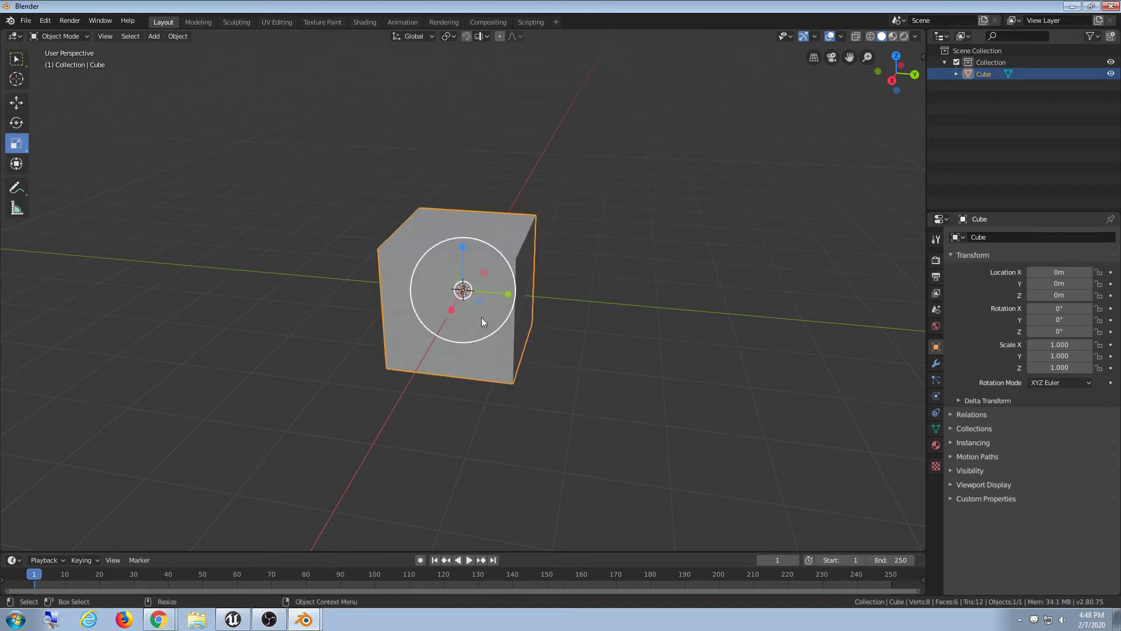
- Activate the Move tool with X-ray display on, then clear the selection and select everything
key("w")
key("alt+x")
left_click_drag(631, 288, 627, 289, "alt")
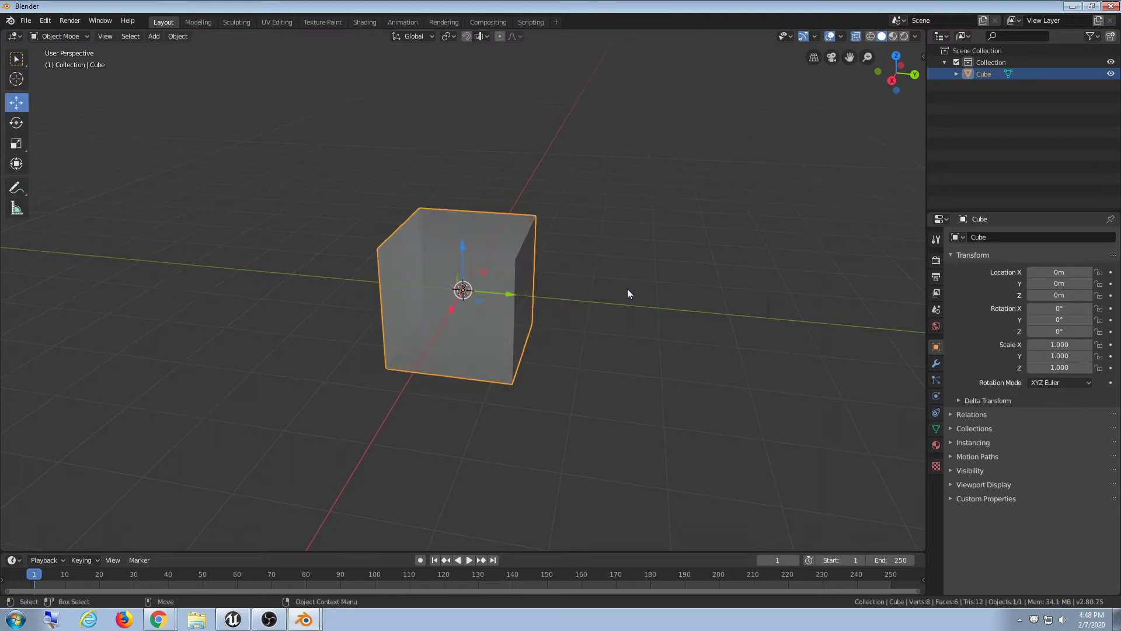
key("b")
left_click(571, 278)
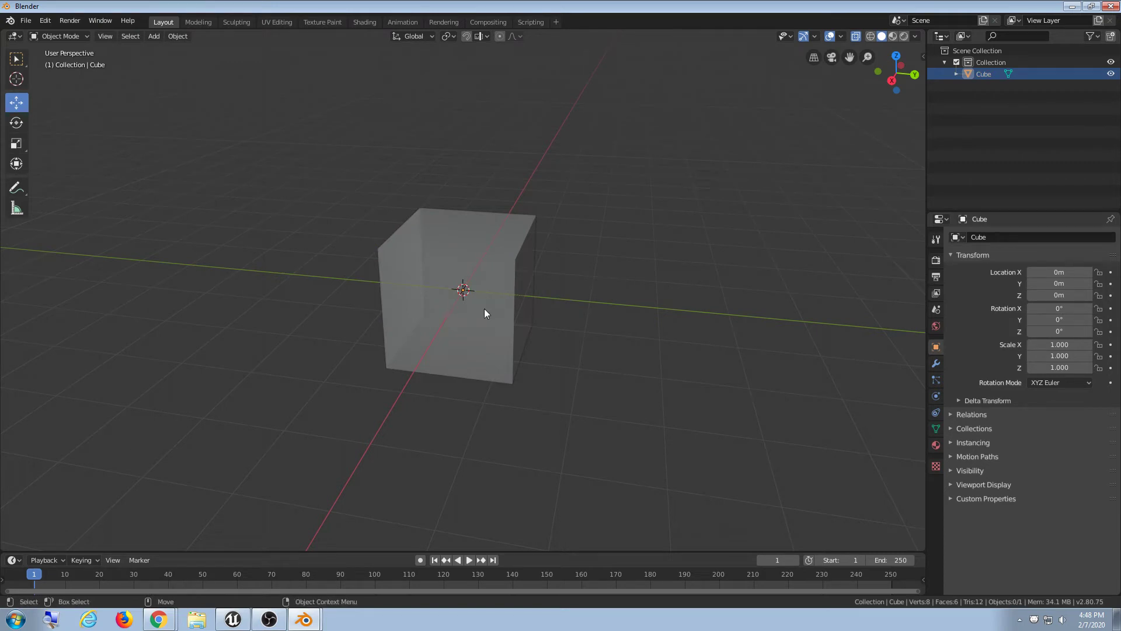
key("a")
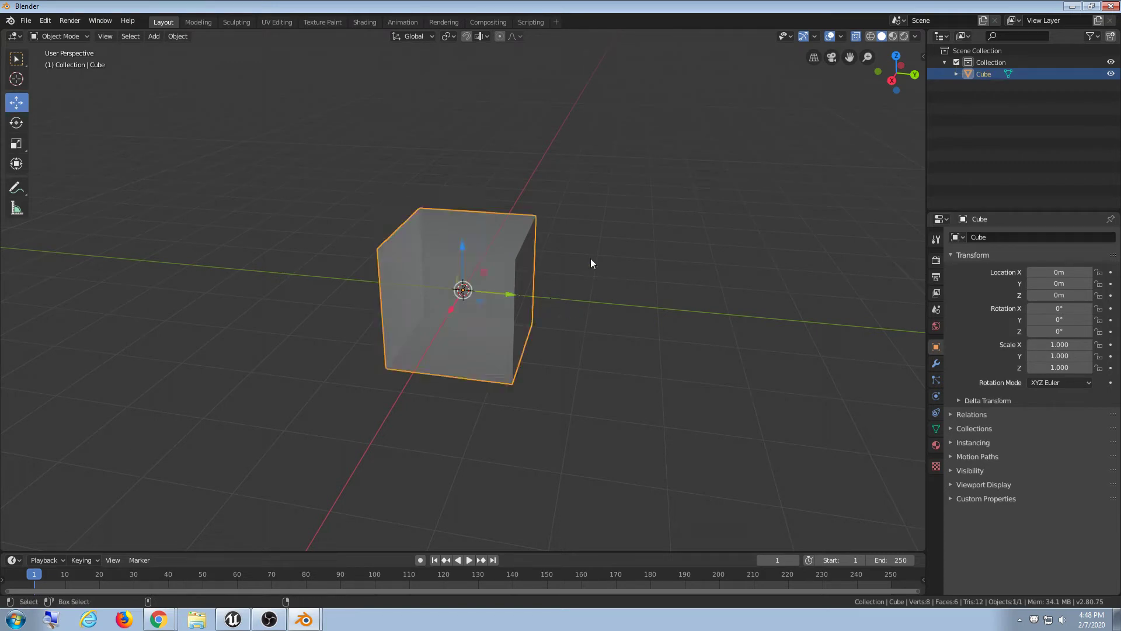
- Start a new file from the General template
left_click(26, 21)
mouse_move(48, 33)
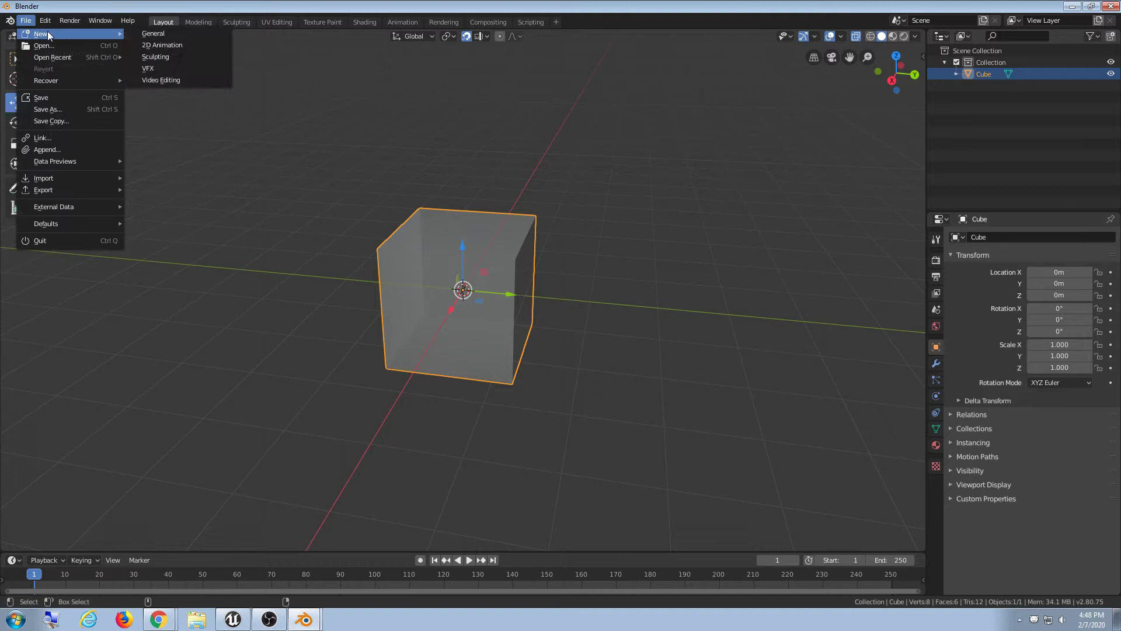
left_click(173, 34)
left_click(591, 324)
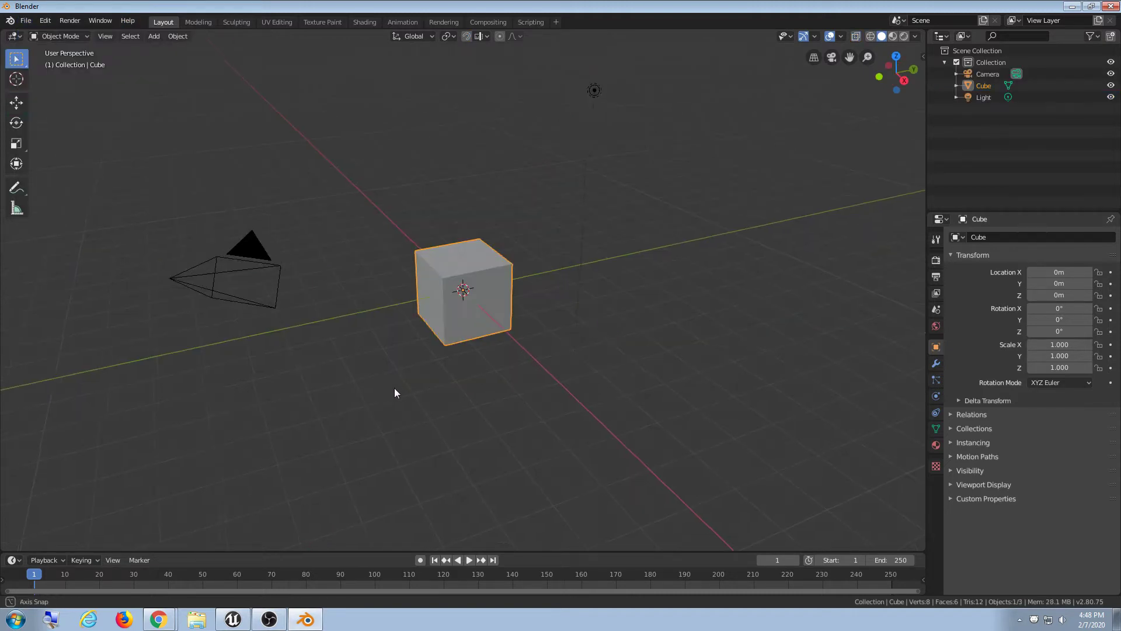
- Delete the camera and the light from the new scene
middle_click_drag(394, 387, 505, 226)
left_click(506, 237)
key("Delete")
left_click(632, 76)
key("Delete")
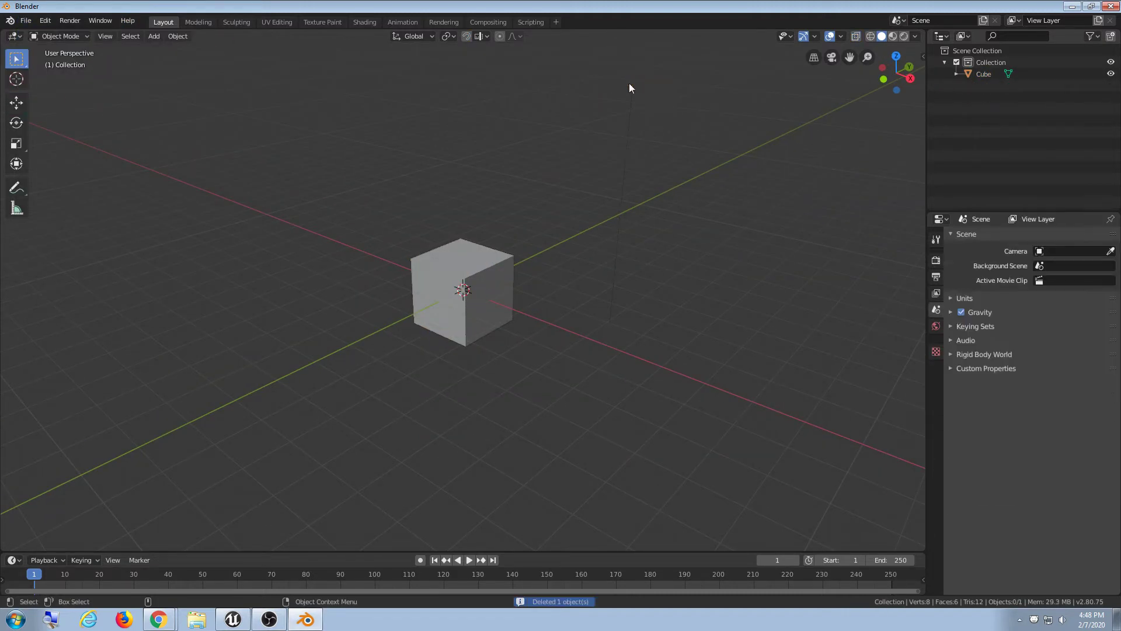
- Select the cube and activate the Move tool on it
scroll(488, 199, "up", 2)
middle_click_drag(493, 217, 558, 331)
left_click(474, 258)
key("shift+space")
key("g")
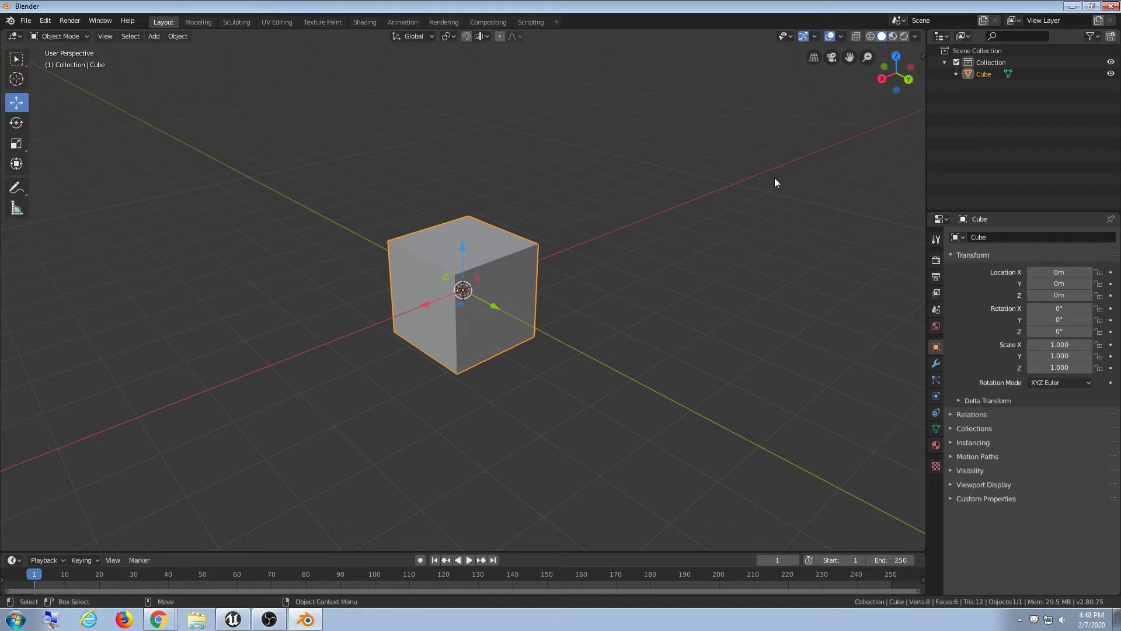
- View the cube in axis-aligned orthographic views with the navigation gizmo and return to a perspective view
left_click(896, 57)
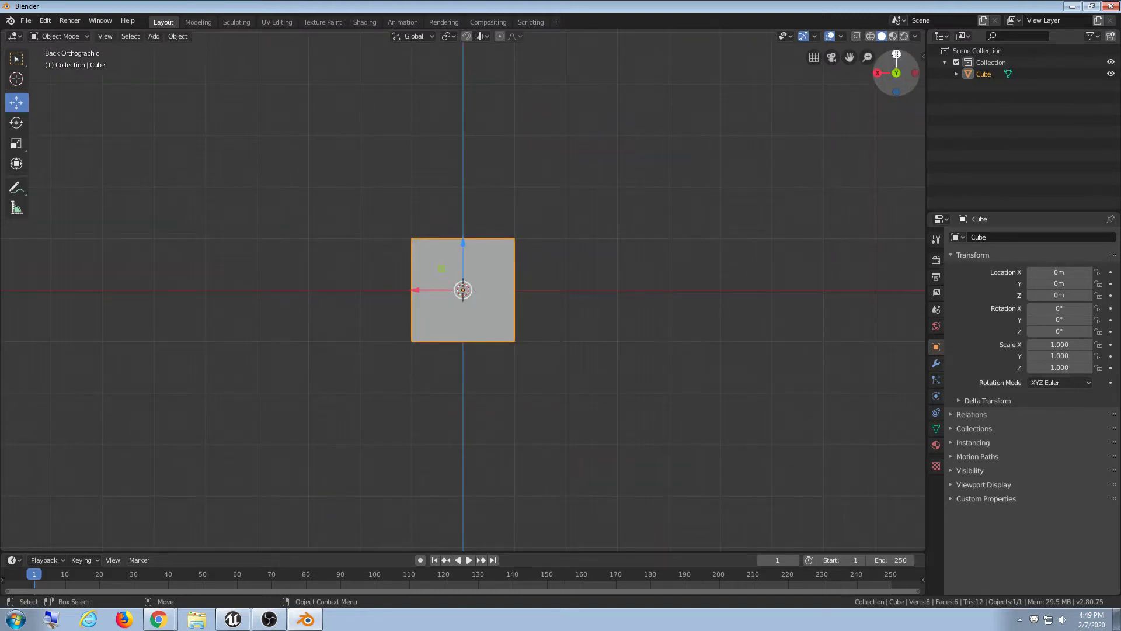
mouse_move(909, 74)
left_mouse_down()
mouse_move(887, 93)
mouse_move(939, 115)
mouse_move(868, 57)
mouse_move(777, 137)
mouse_move(982, 115)
mouse_move(851, 108)
mouse_move(953, 98)
mouse_move(893, 68)
mouse_move(938, 72)
mouse_move(904, 78)
mouse_move(921, 64)
mouse_move(919, 75)
mouse_move(943, 79)
mouse_move(922, 70)
mouse_move(906, 84)
left_mouse_up()
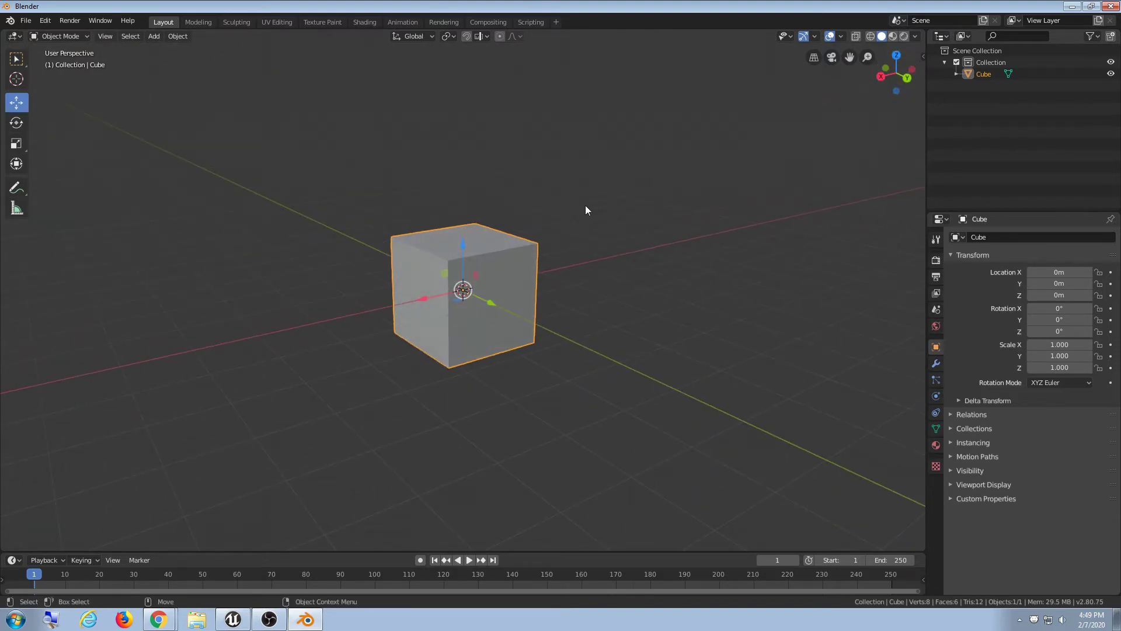
middle_click_drag(577, 237, 582, 269)
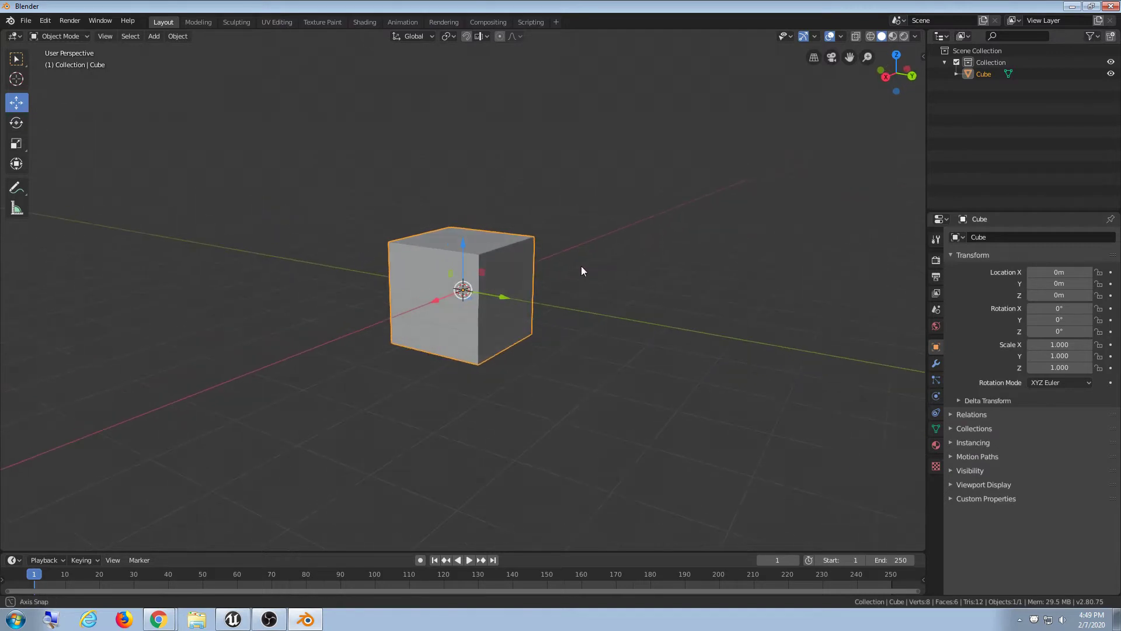
- Switch the cube into Edit Mode with edge selection and back to Object Mode
middle_click_drag(500, 292, 586, 308)
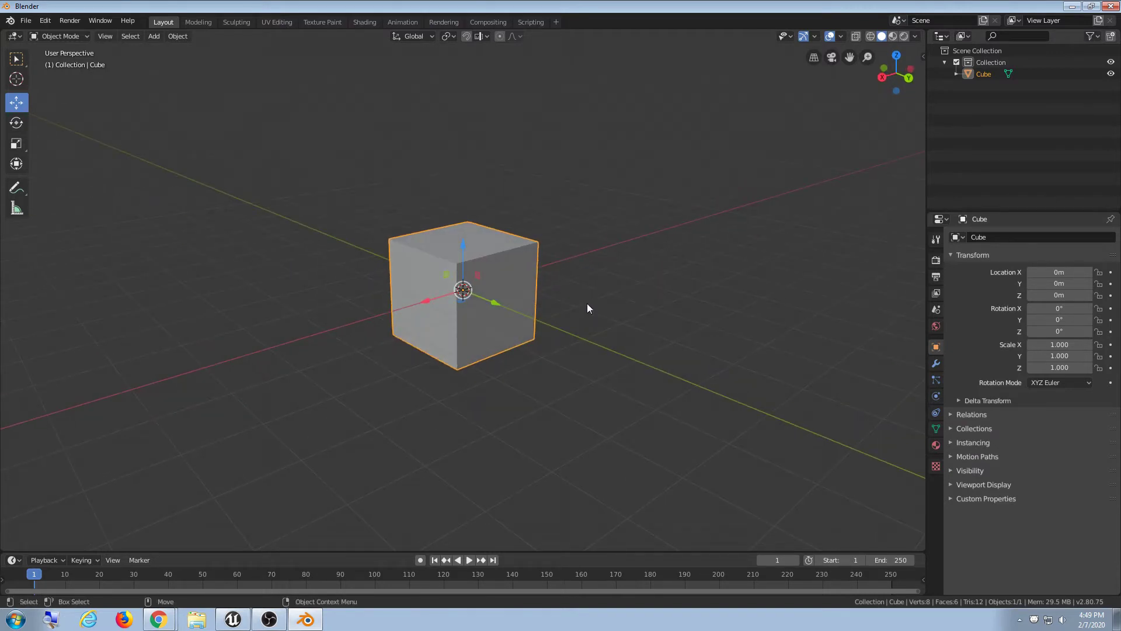
key("Tab")
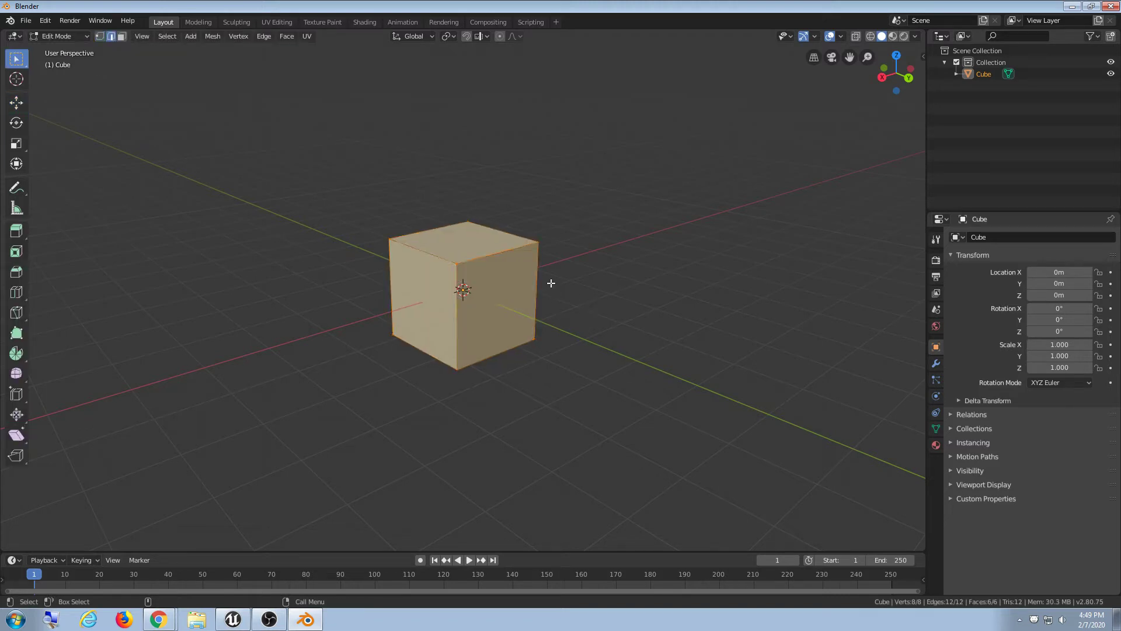
key("2")
key("Tab")
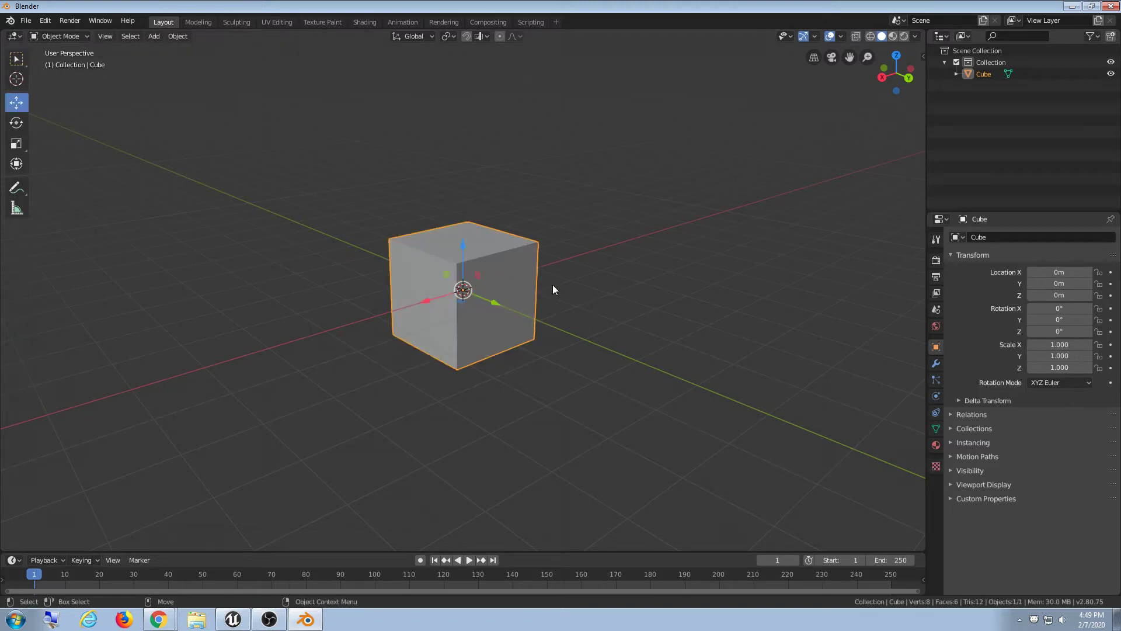
scroll(472, 237, "up", 2)
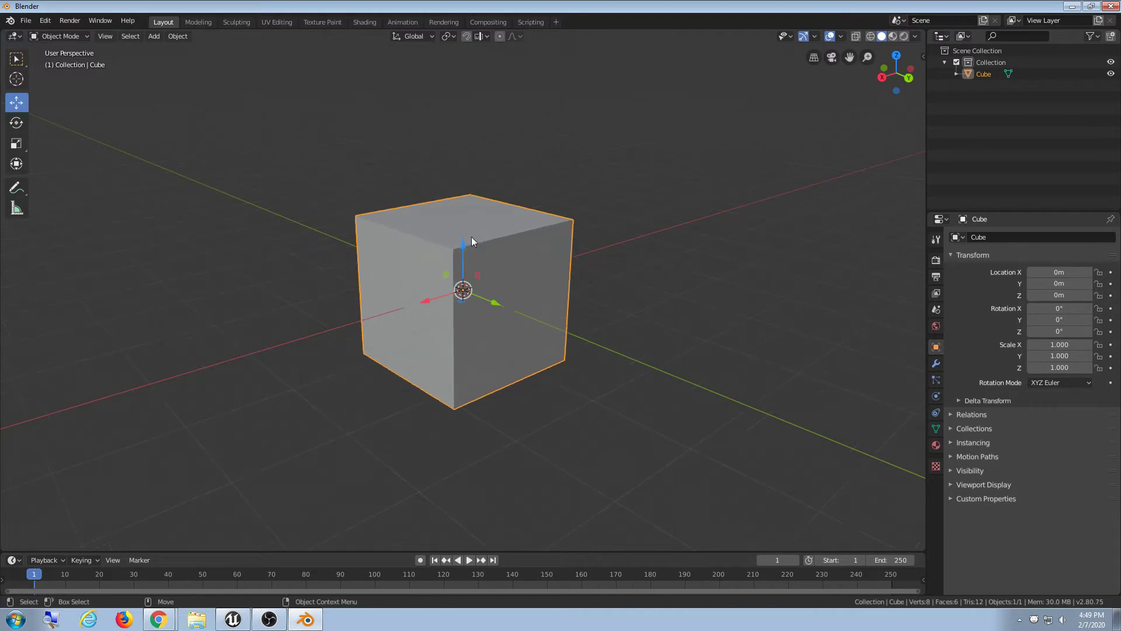
- Enter Edit Mode on the cube and box-select its top corner vertices, finishing with the two at the back
key("Tab")
left_click_drag(433, 234, 487, 264)
middle_click_drag(456, 263, 463, 268)
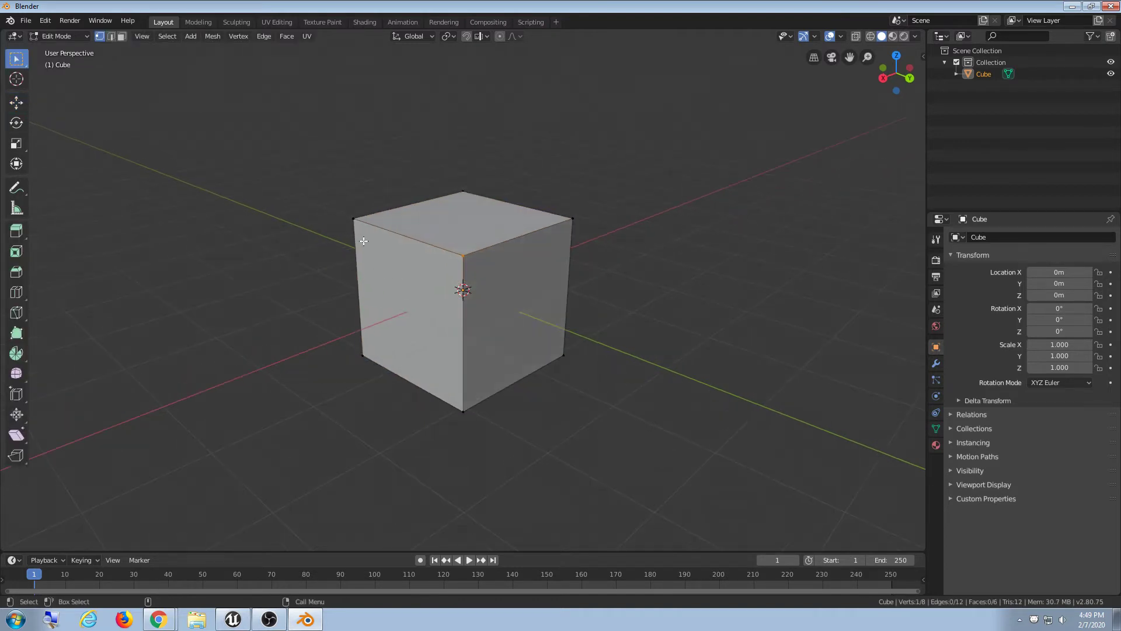
left_click_drag(340, 205, 406, 248, "shift")
middle_click_drag(438, 274, 403, 263)
left_click_drag(350, 190, 590, 268)
middle_click_drag(591, 268, 523, 223)
left_click_drag(454, 157, 619, 235)
- Activate the Move tool, try raising the two selected vertices along Z, and undo the move
key("shift+space")
key("g")
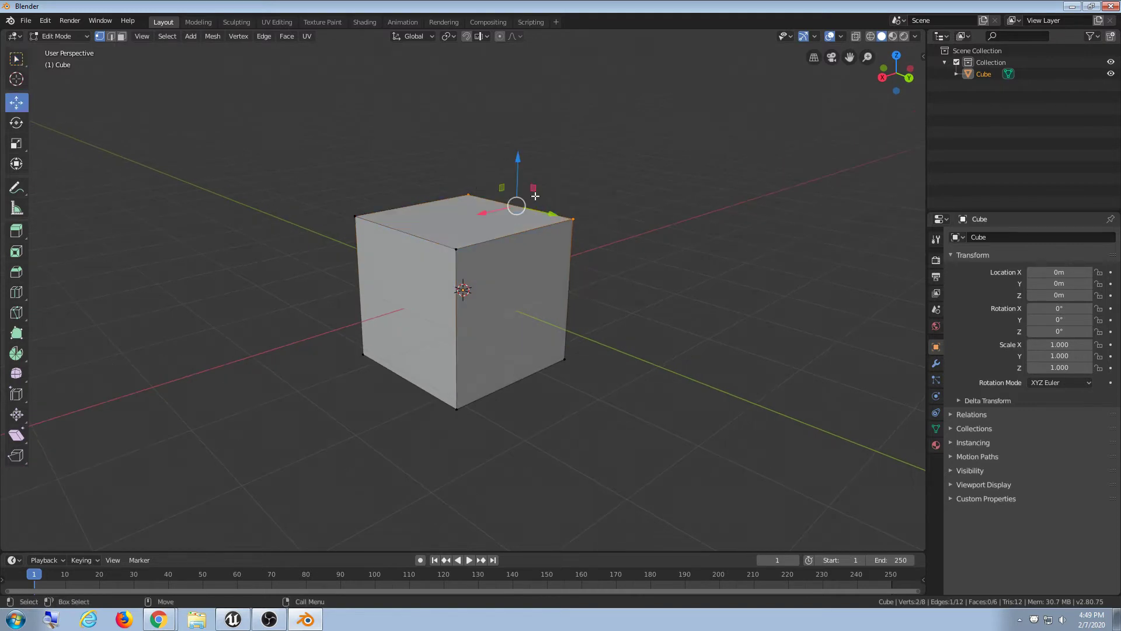
left_click_drag(519, 161, 523, 131)
key("ctrl+z")
- In edge selection mode, try moving the cube's top edge on the +X side, undoing each move
key("2")
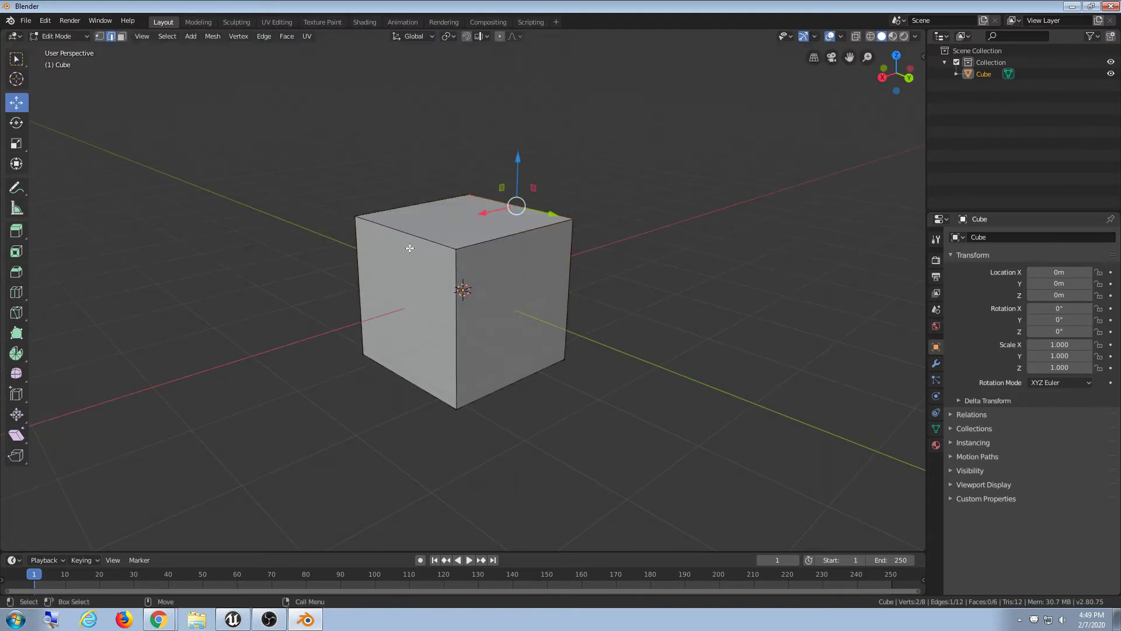
left_click(420, 235)
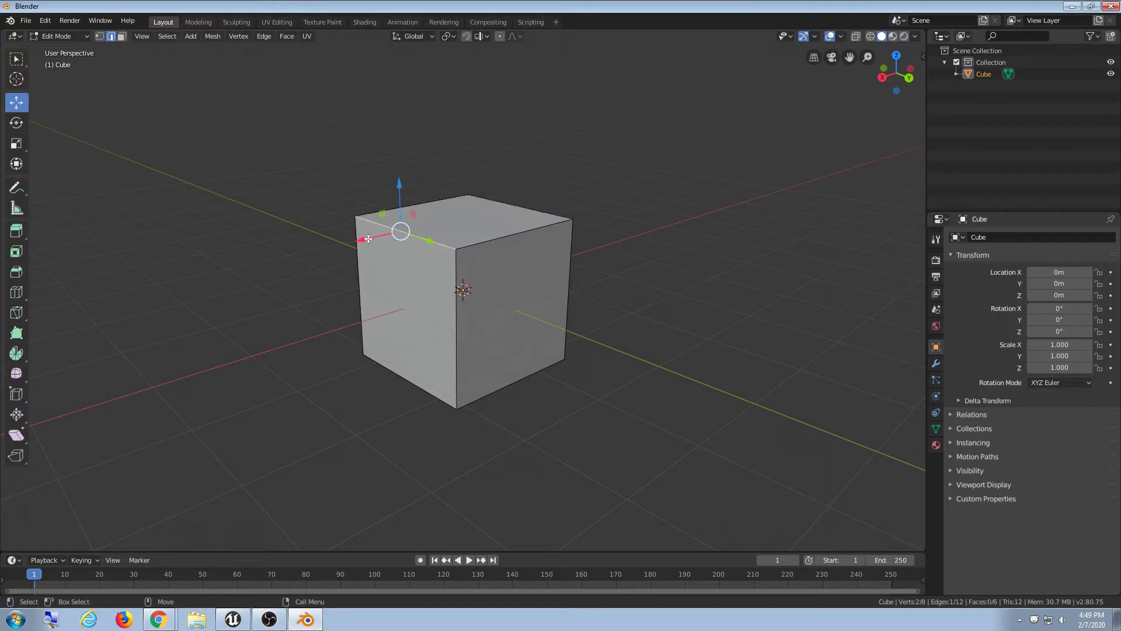
left_click_drag(368, 239, 327, 247)
key("ctrl+z")
mouse_move(401, 189)
left_mouse_down()
mouse_move(401, 170)
mouse_move(420, 195)
left_mouse_up()
key("ctrl+z")
- Try raising the cube's top edge on the +Y side along Z and undo the move
left_click(483, 242)
left_click_drag(520, 192, 520, 176)
key("ctrl+z")
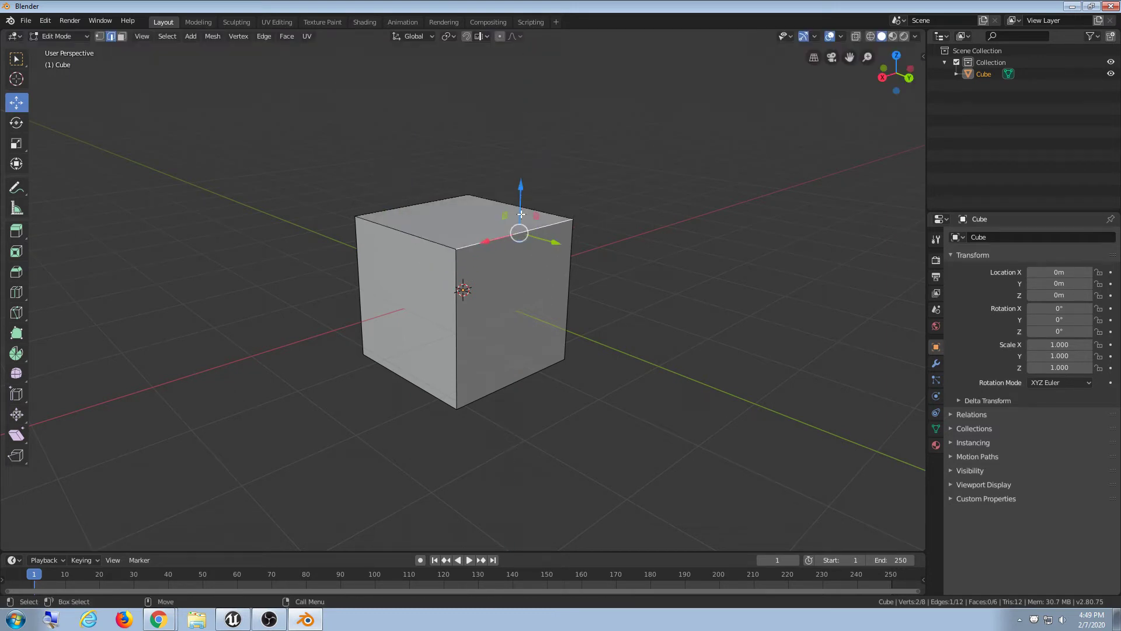
- Switch to face selection and select a side face, followed by the cube's top face
key("3")
left_click(501, 289)
middle_click_drag(413, 300, 452, 270)
left_click(466, 230)
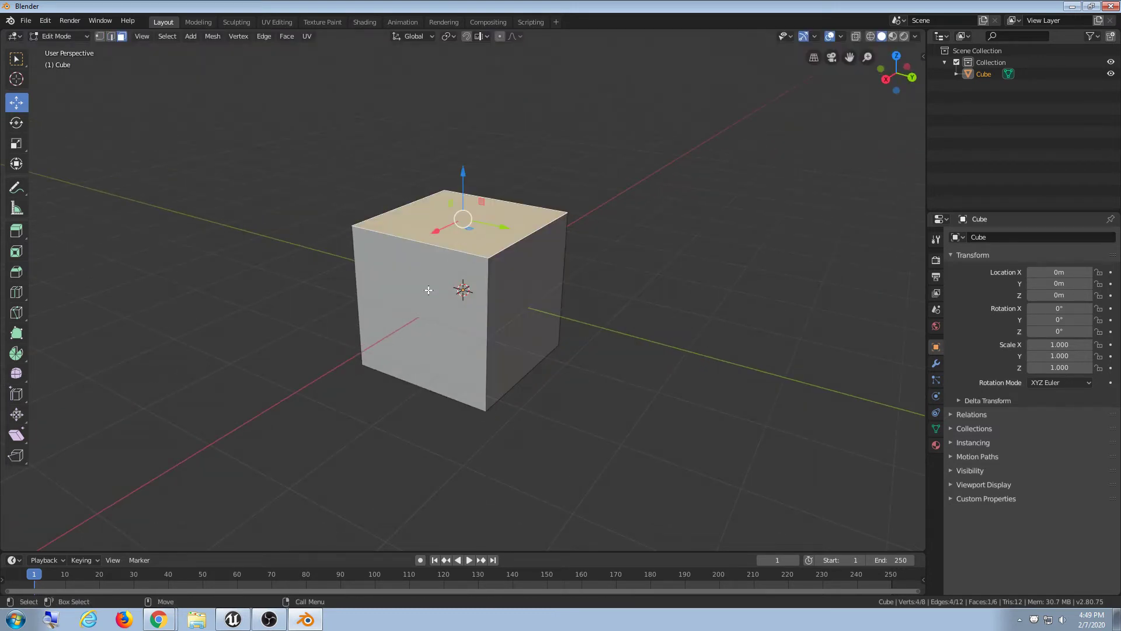
- Select the cube's +Y side face and try moving it along the Y axis
left_click(529, 290)
mouse_move(572, 321)
left_mouse_down()
mouse_move(730, 353)
mouse_move(582, 341)
mouse_move(730, 355)
mouse_move(578, 328)
left_mouse_up()
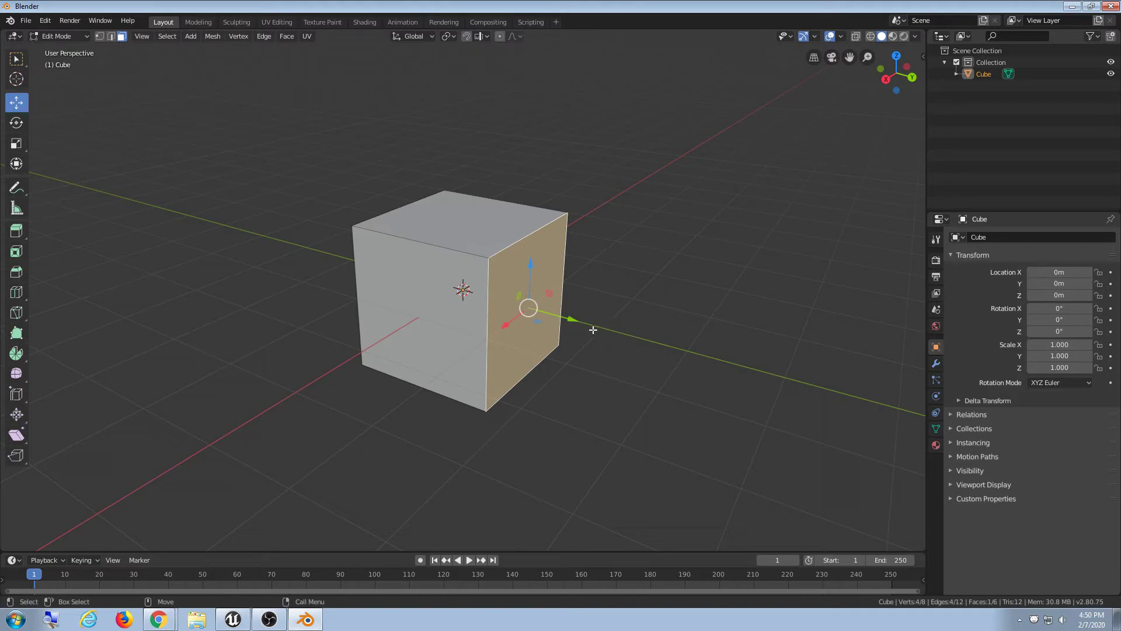
left_click_drag(567, 319, 551, 367)
middle_click_drag(603, 338, 643, 318)
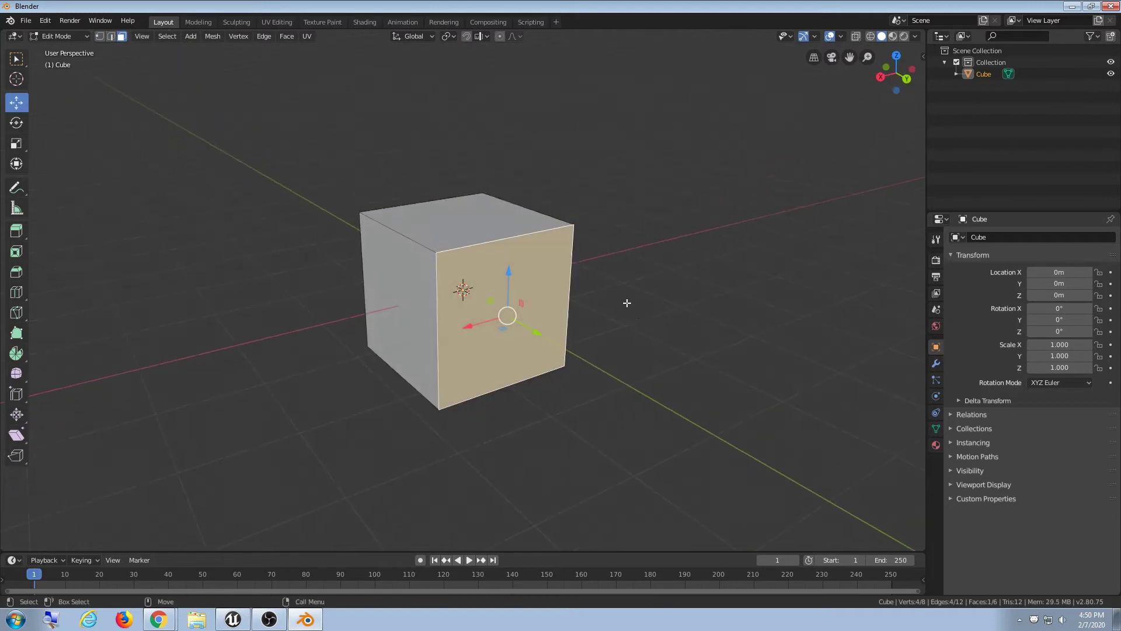
- In edge selection mode, lower the top edge on the +X side along Z with snapping on to slope the top, and turn snapping off
key("1")
left_click_drag(370, 168, 620, 264)
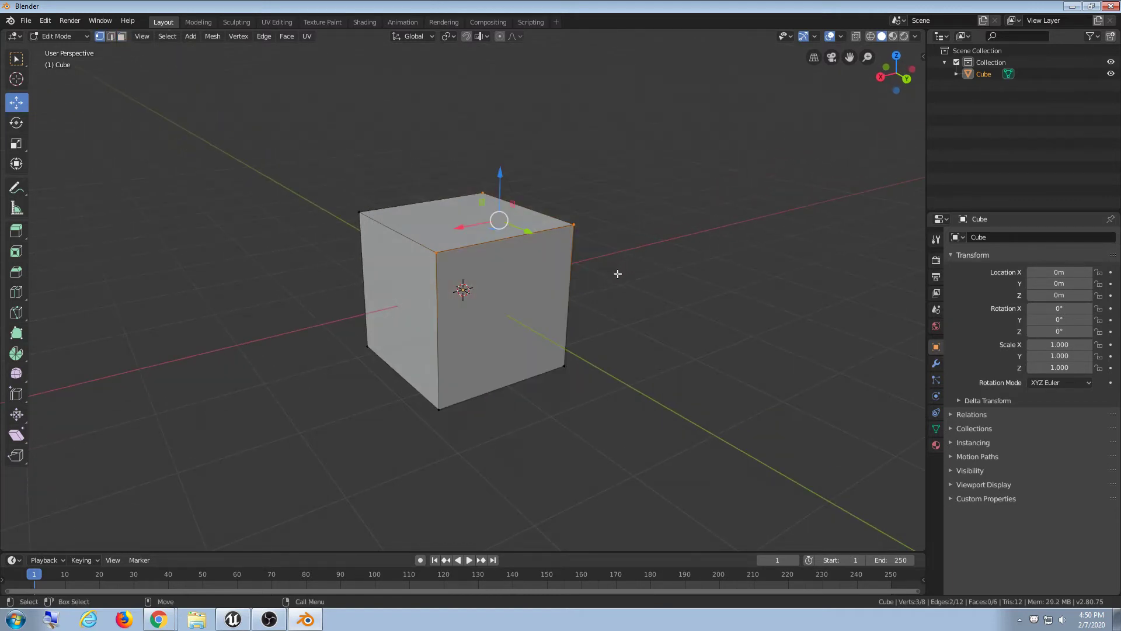
key("2")
left_click(463, 249)
left_click(415, 246)
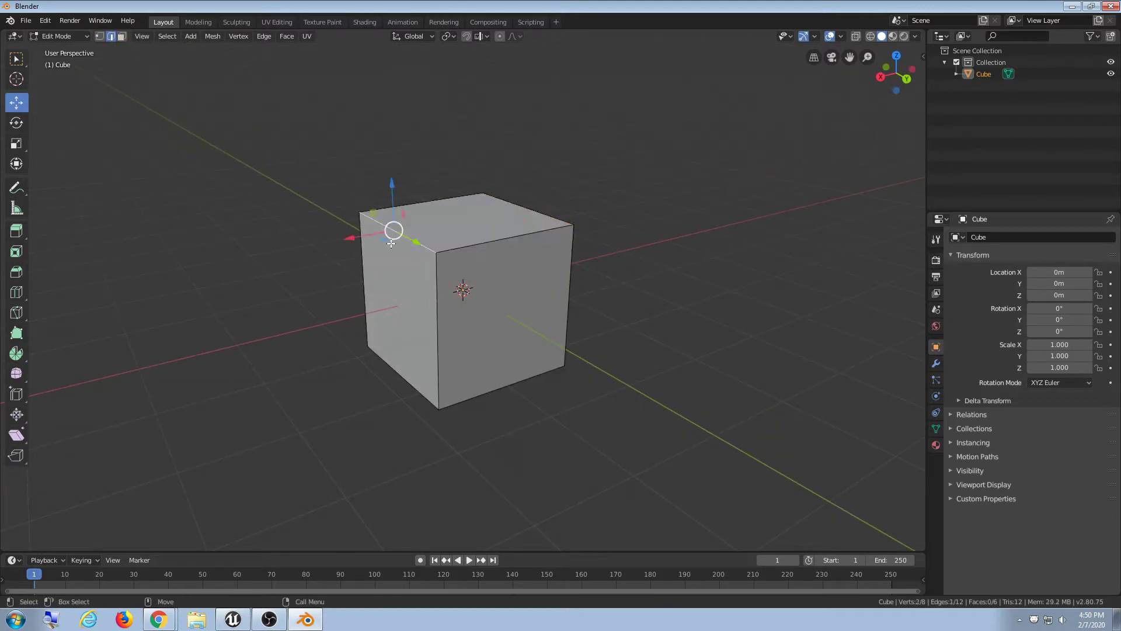
mouse_move(353, 239)
left_mouse_down()
mouse_move(237, 263)
mouse_move(362, 249)
left_mouse_up()
left_click_drag(392, 193, 395, 265)
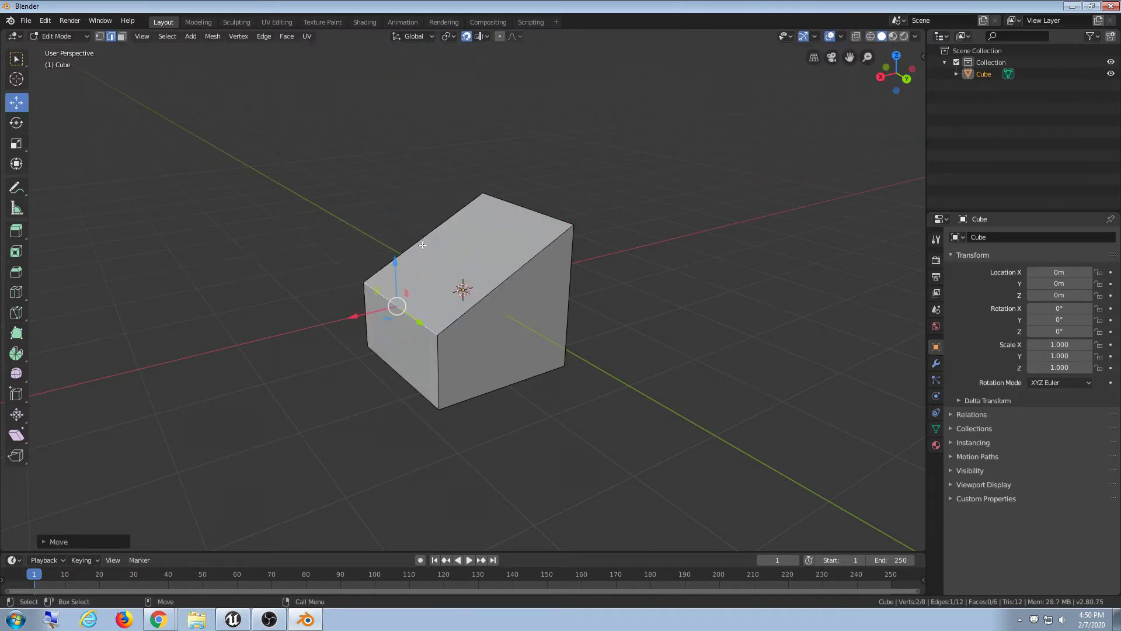
key("shift+Tab")
- Select the short +X face in face mode, try moving it along X with snapping, and return to Object Mode
key("3")
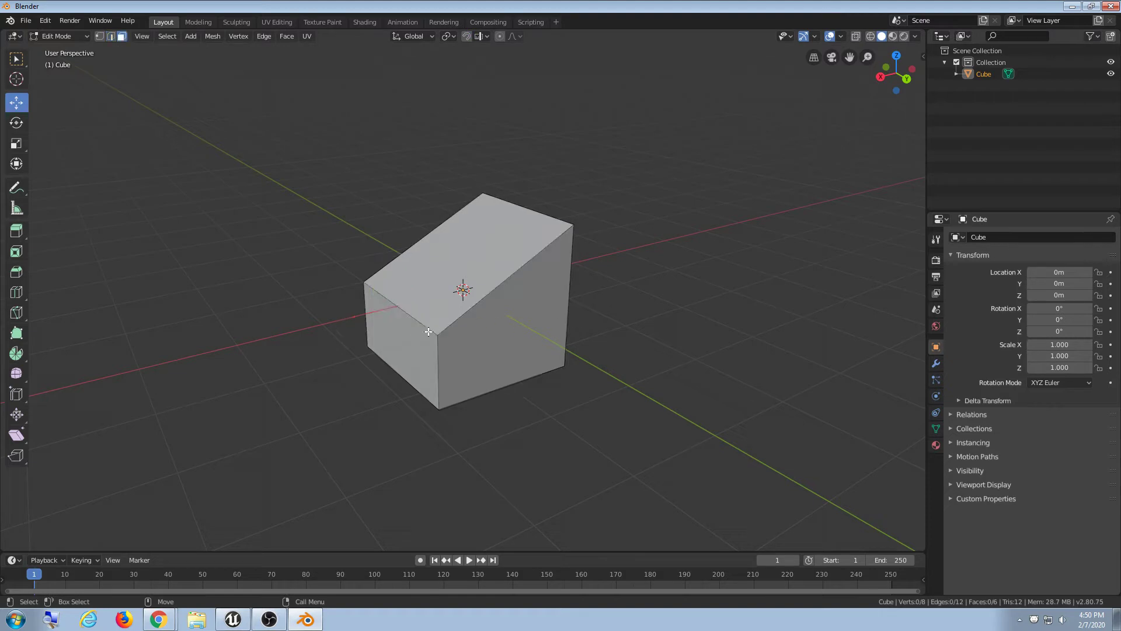
left_click(409, 335)
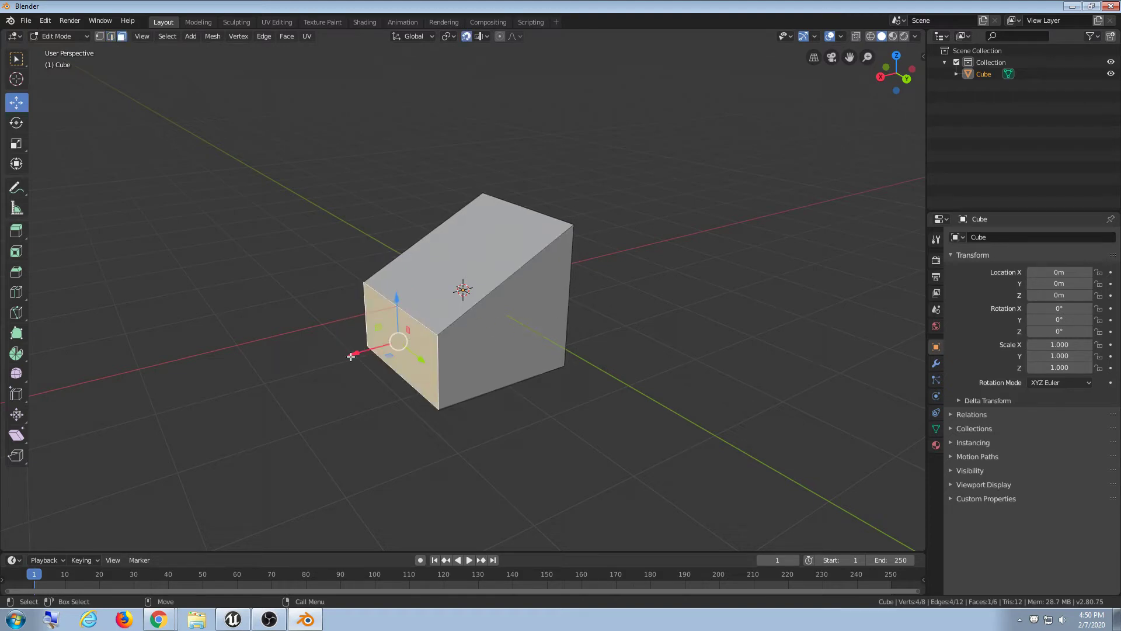
mouse_move(351, 356)
left_mouse_down()
mouse_move(279, 377)
mouse_move(367, 358)
left_mouse_up()
key("shift+Tab")
key("Tab")
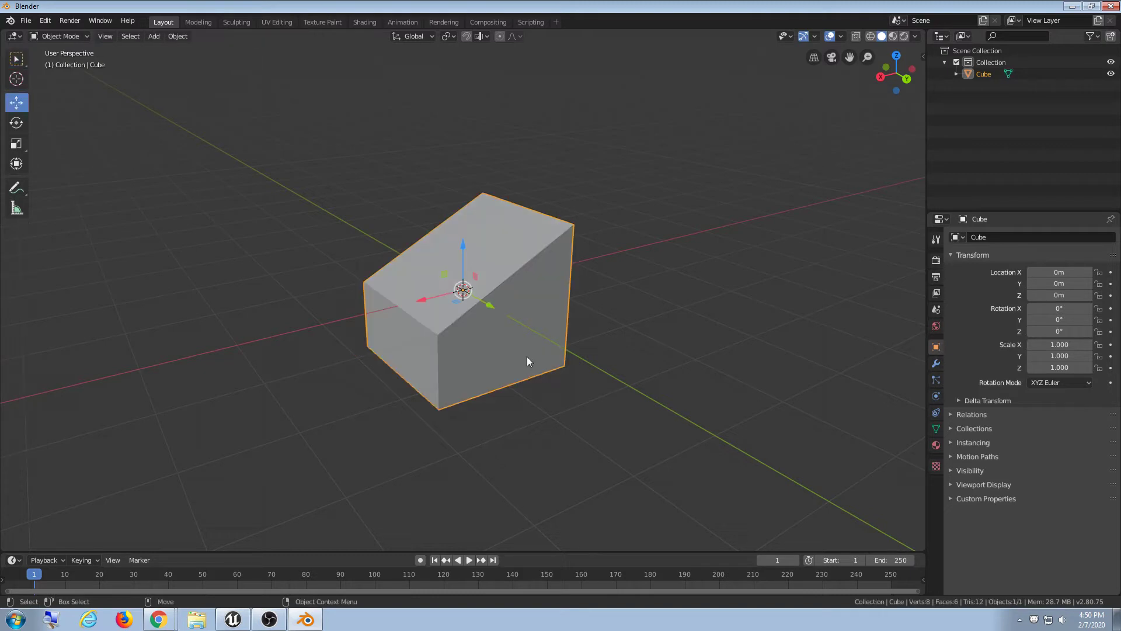
- Activate the Rotate tool and try rotating the object about Z without and with snapping, undoing the rotation
mouse_move(449, 376)
middle_mouse_down()
mouse_move(496, 377)
mouse_move(449, 376)
middle_mouse_up()
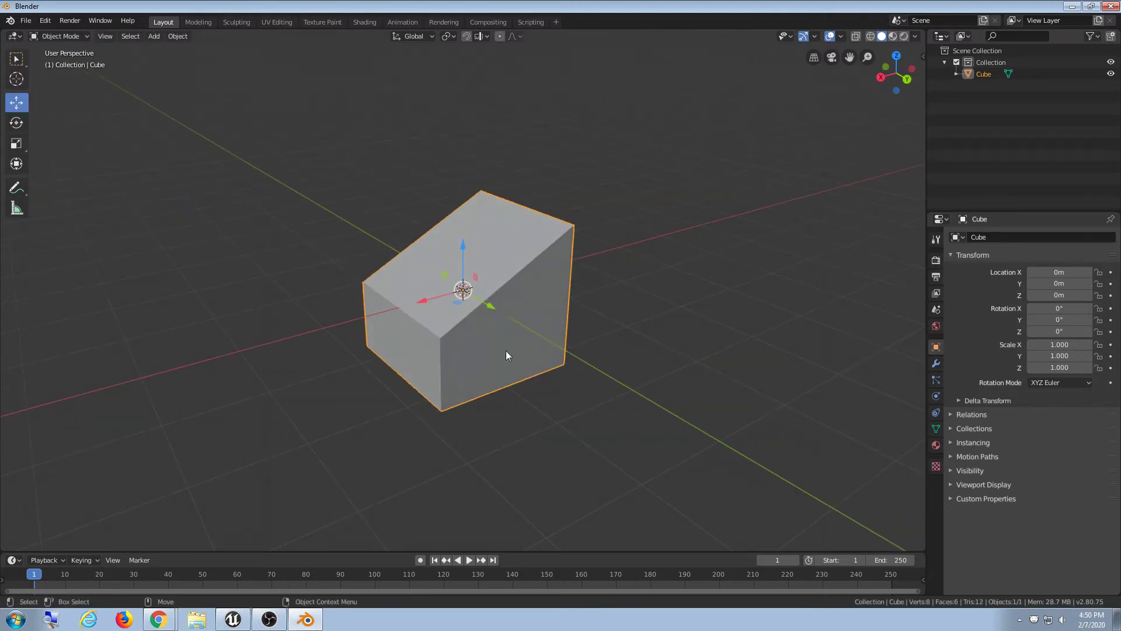
middle_click_drag(374, 374, 350, 380)
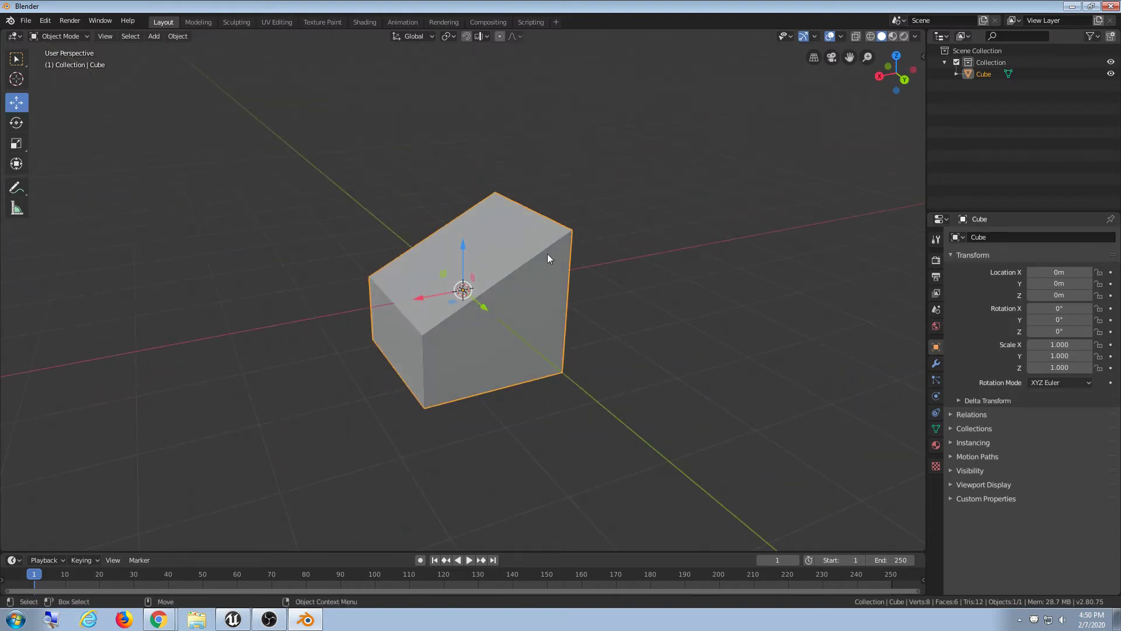
key("shift+space")
key("r")
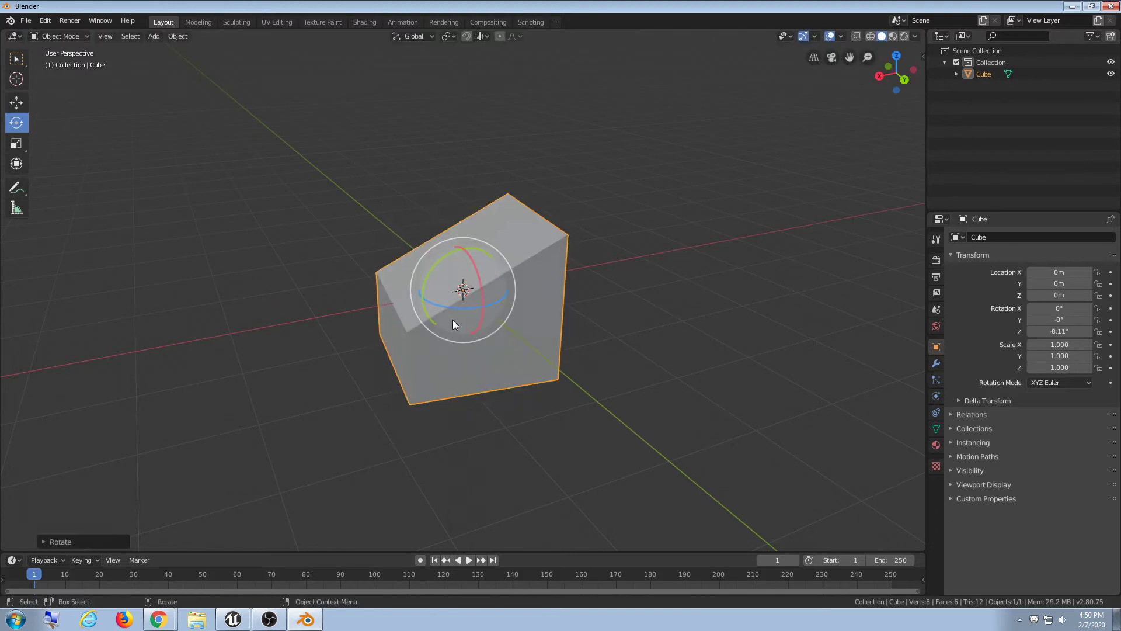
key("shift+Tab")
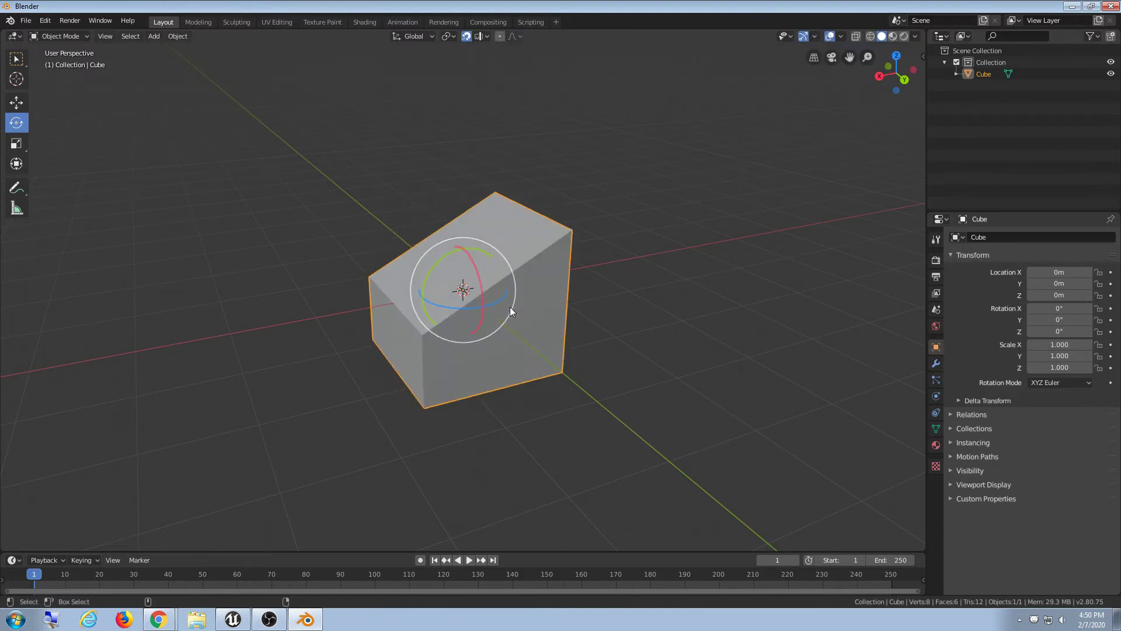
left_click_drag(506, 298, 655, 377)
key("ctrl+z")
- Cycle through the Move, Scale and Rotate tools, finish on Move, and turn snapping off
key("w")
key("r")
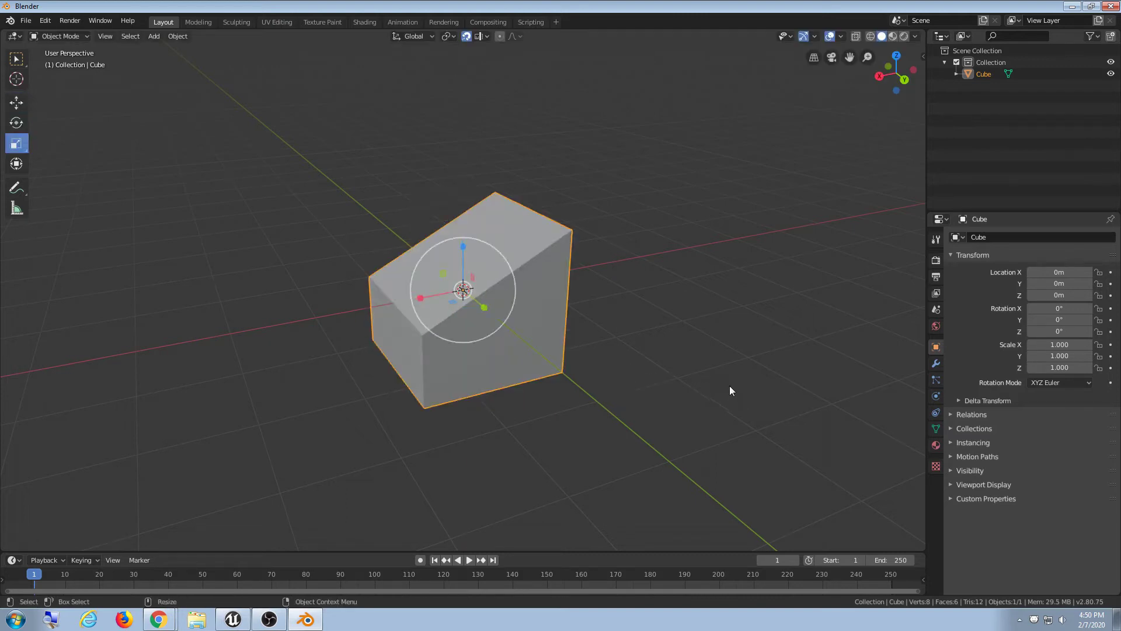
key("e")
key("r")
key("w")
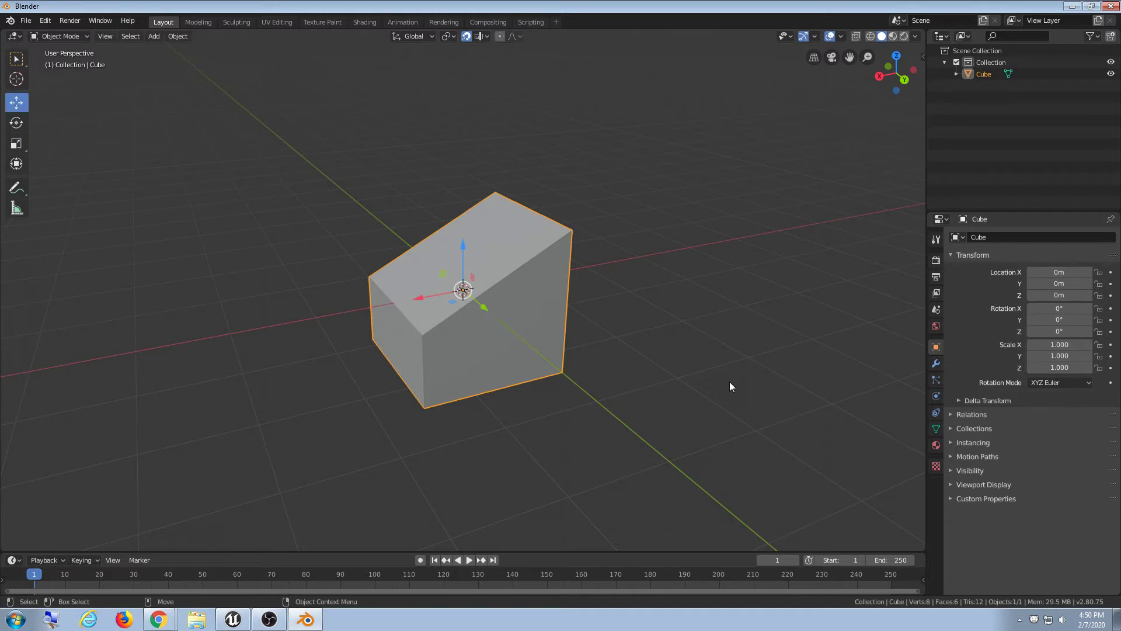
key("shift+Tab")
- Examine the object's context menu commands, such as shading, origin, duplicate, rename, mirror and snap
mouse_move(473, 418)
middle_mouse_down()
mouse_move(635, 334)
mouse_move(506, 382)
mouse_move(486, 420)
middle_mouse_up()
right_click(495, 311)
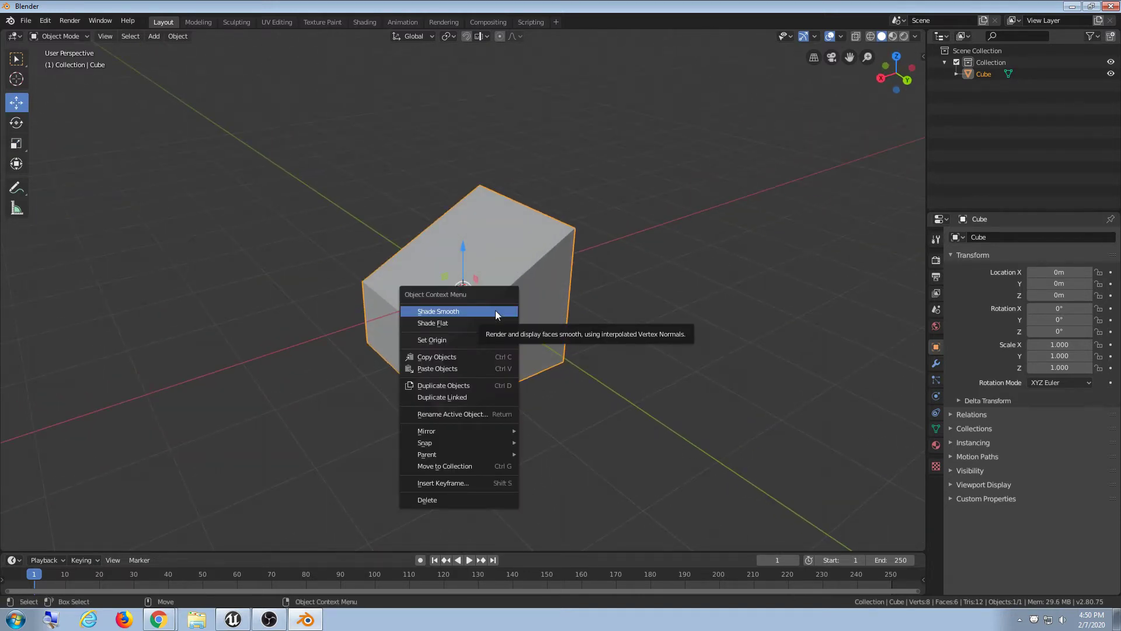
left_click(495, 311)
right_click(520, 212)
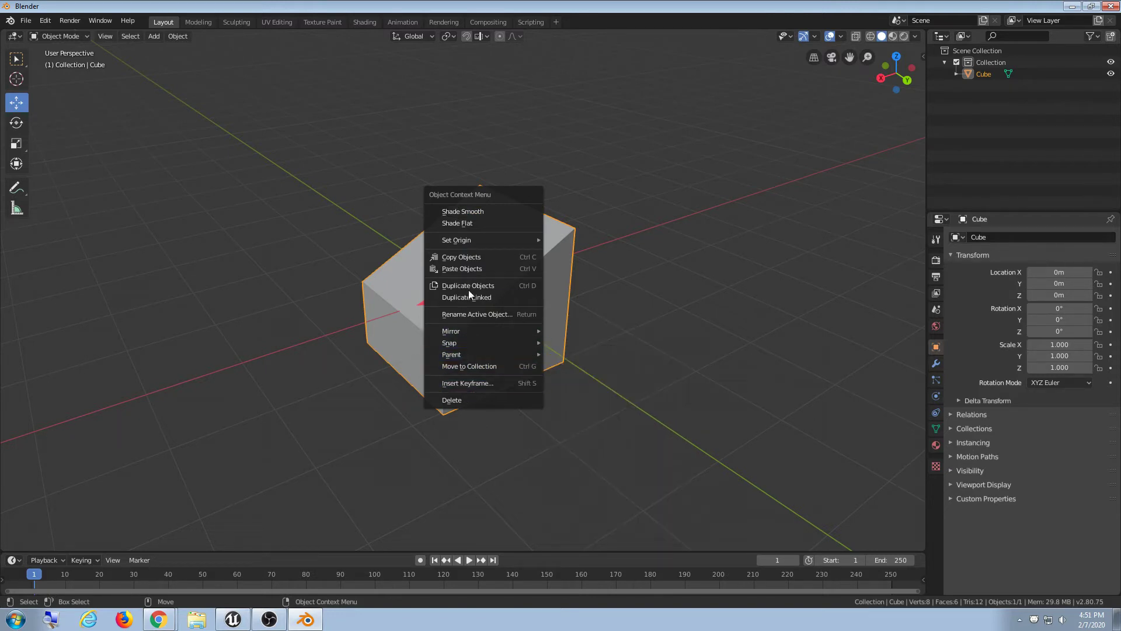
mouse_move(462, 238)
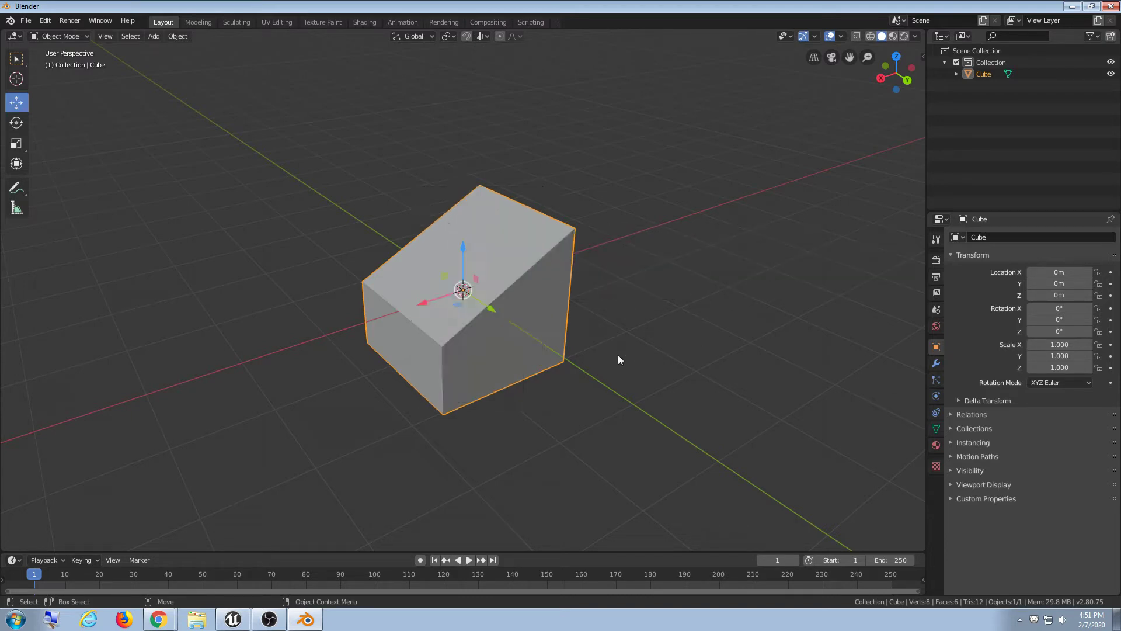
key("super")
key("super")
- Reselect the sloped cube and rename the object Wedge
left_click(631, 321)
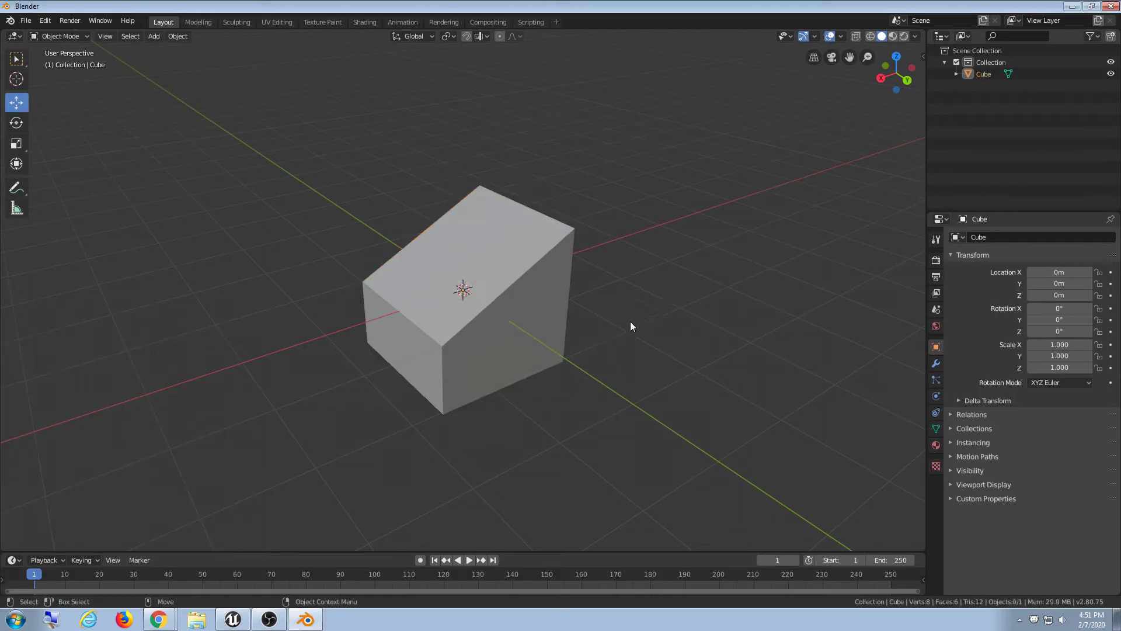
middle_click_drag(631, 326, 556, 368)
left_click(560, 328)
middle_click_drag(560, 327, 554, 335)
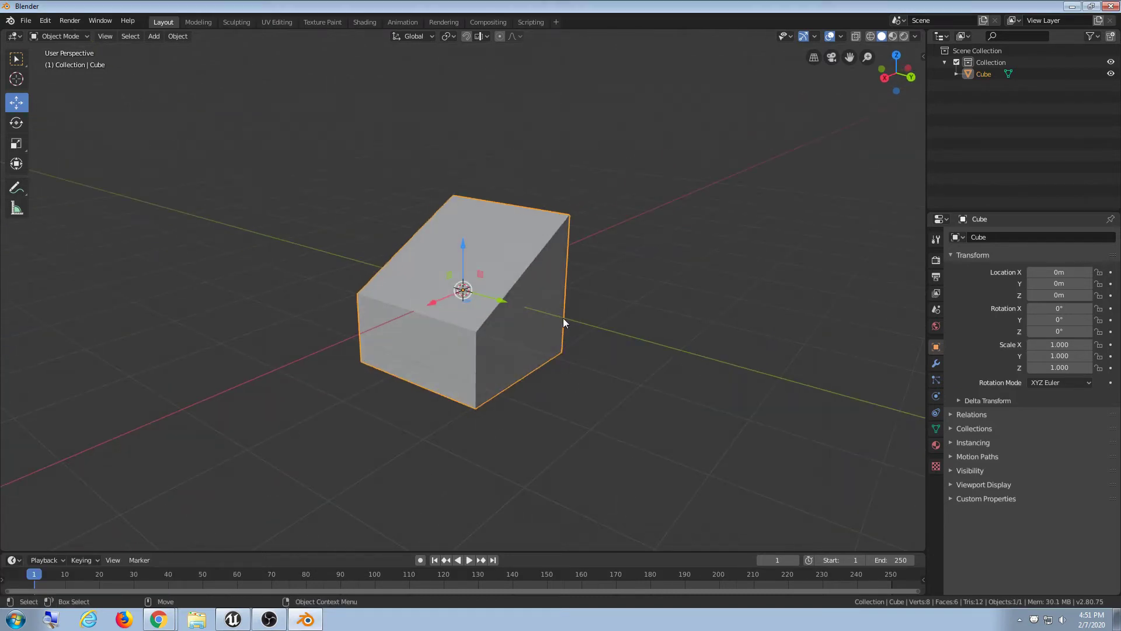
key("F2")
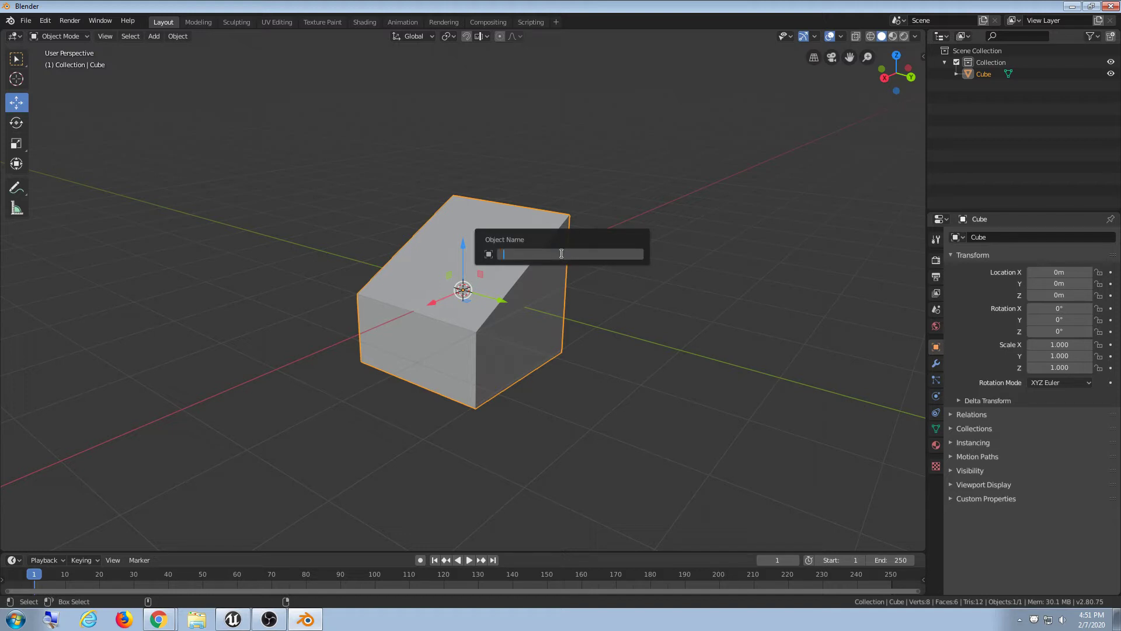
type("We")
type("==")
key("BackSpace")
key("BackSpace")
key("Return")
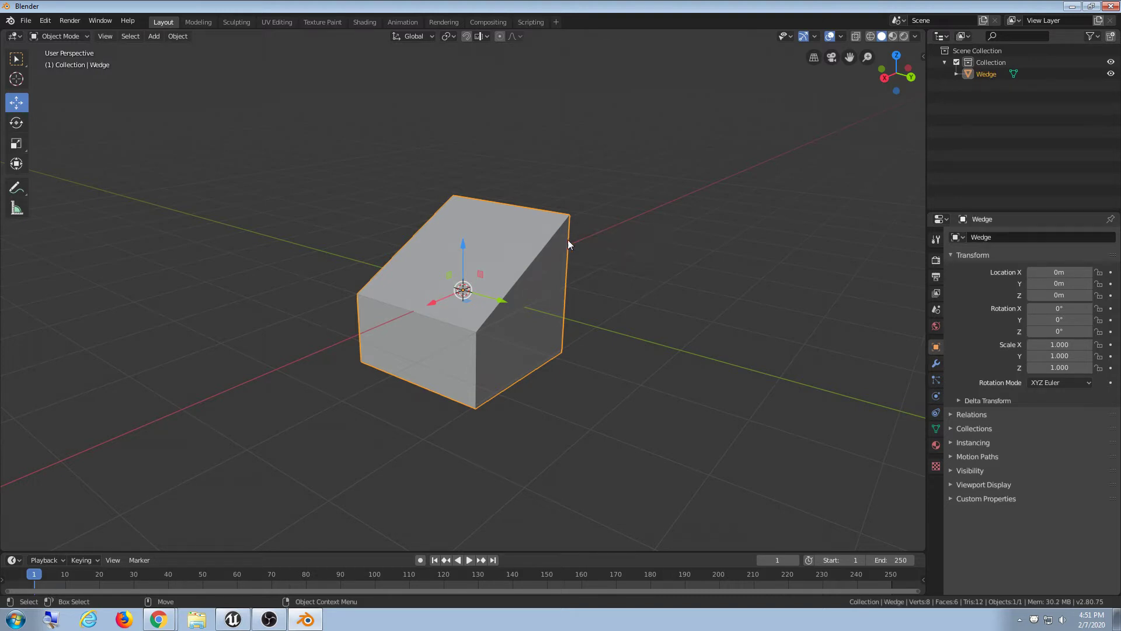
- Move the wedge along the Y axis to -3 m with incremental snapping
middle_click_drag(596, 260, 559, 317)
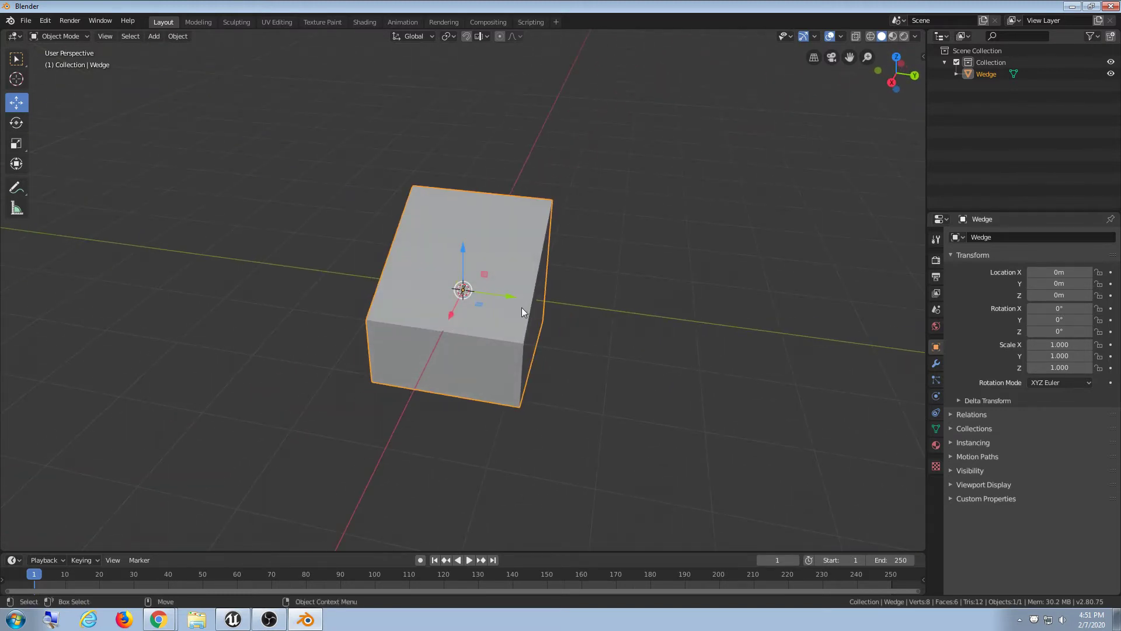
left_click_drag(509, 297, 339, 297, "ctrl")
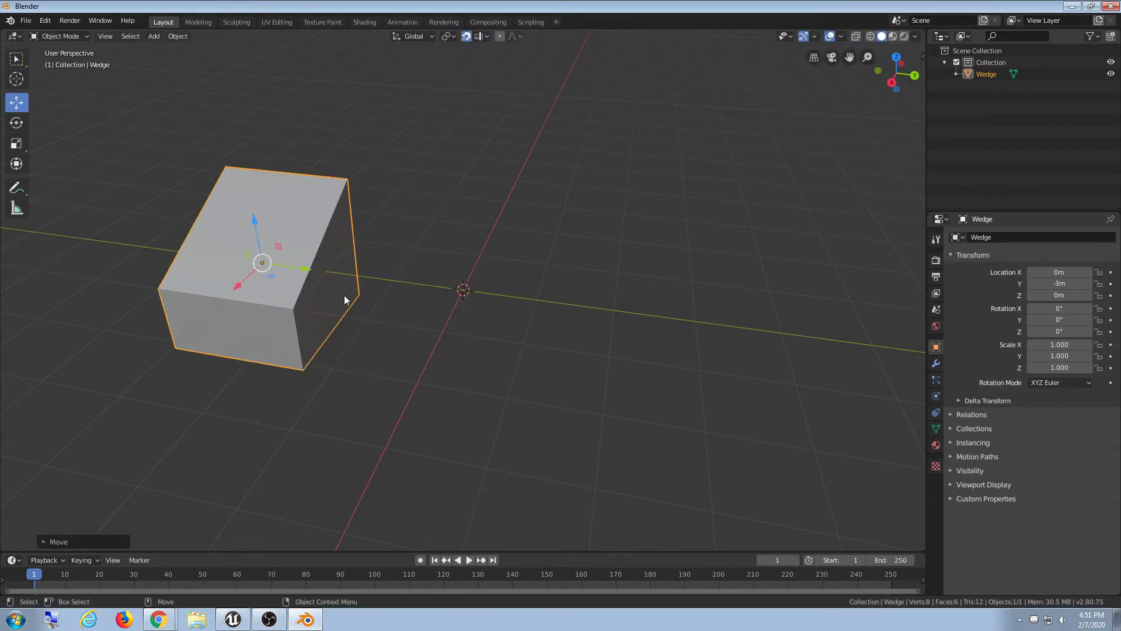
- Duplicate the wedge and place the copy 6 m along the global Y axis, at Y 3 m
key("shift+d")
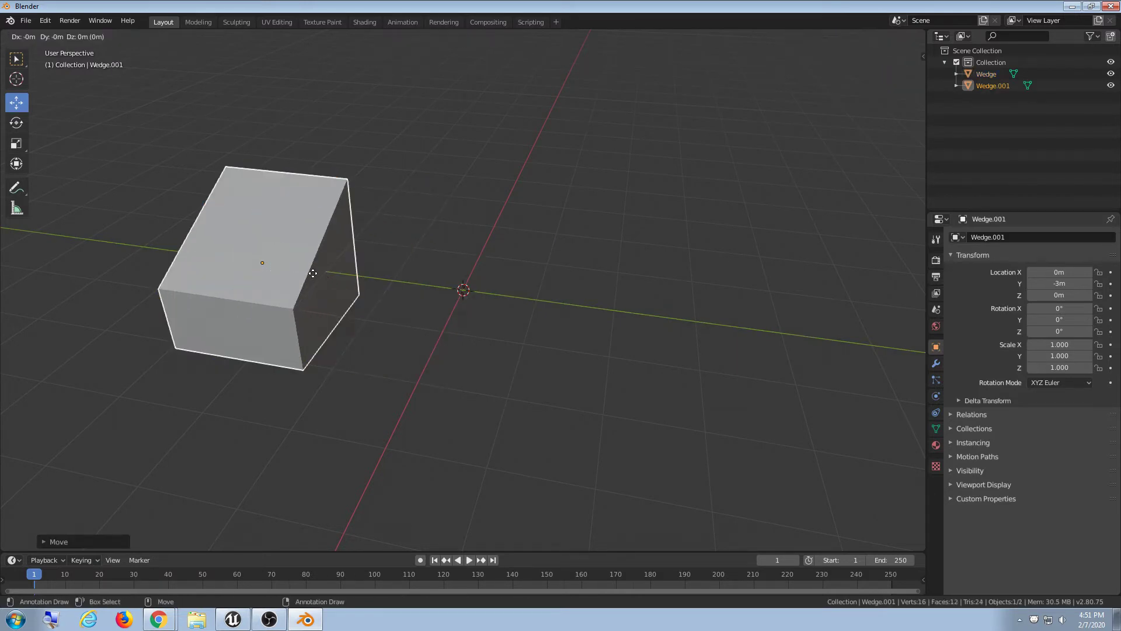
key("z")
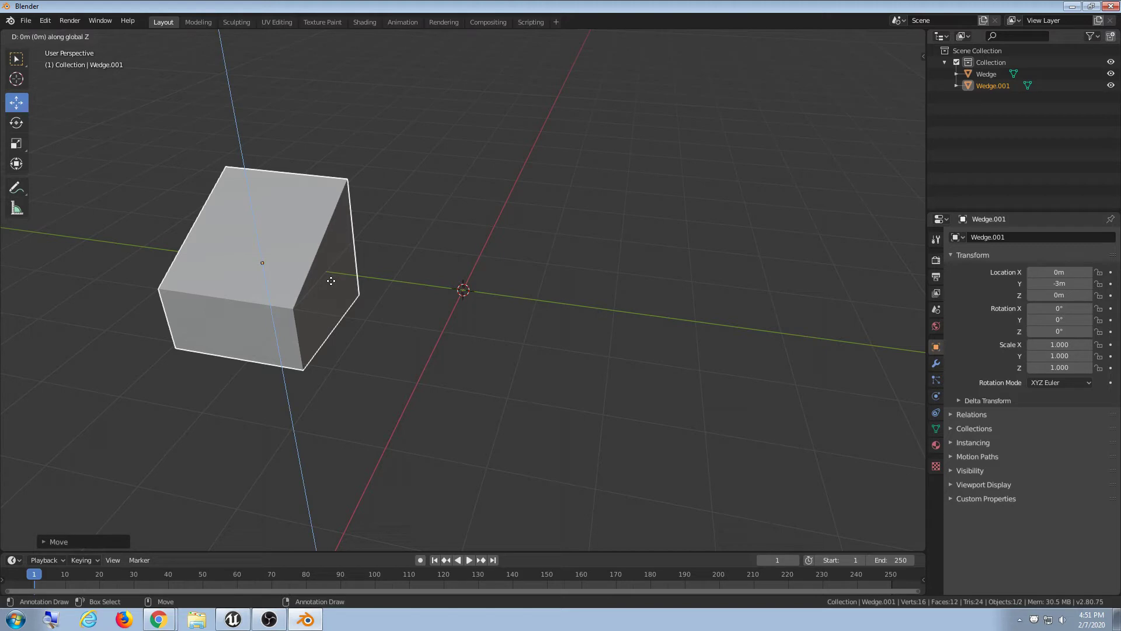
key("x")
key("x")
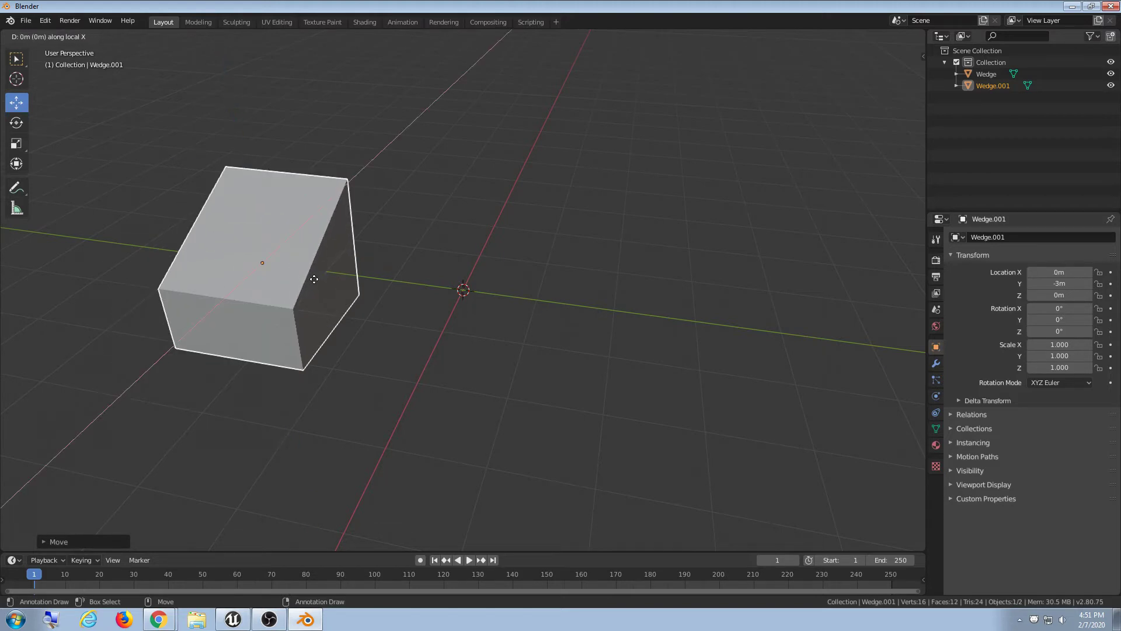
key("x")
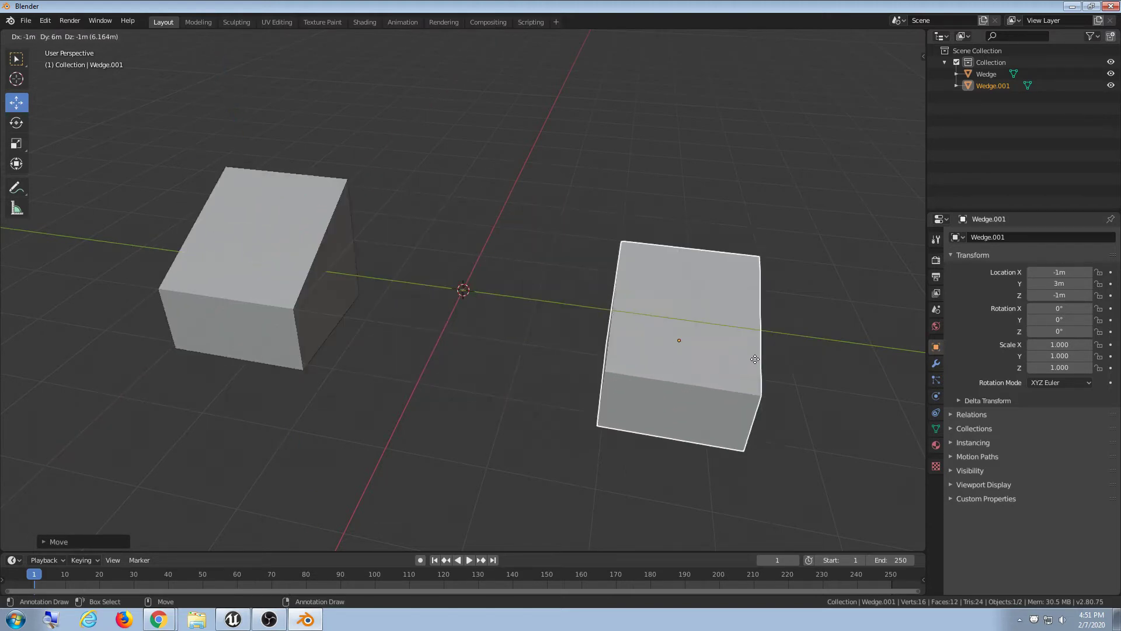
key("y")
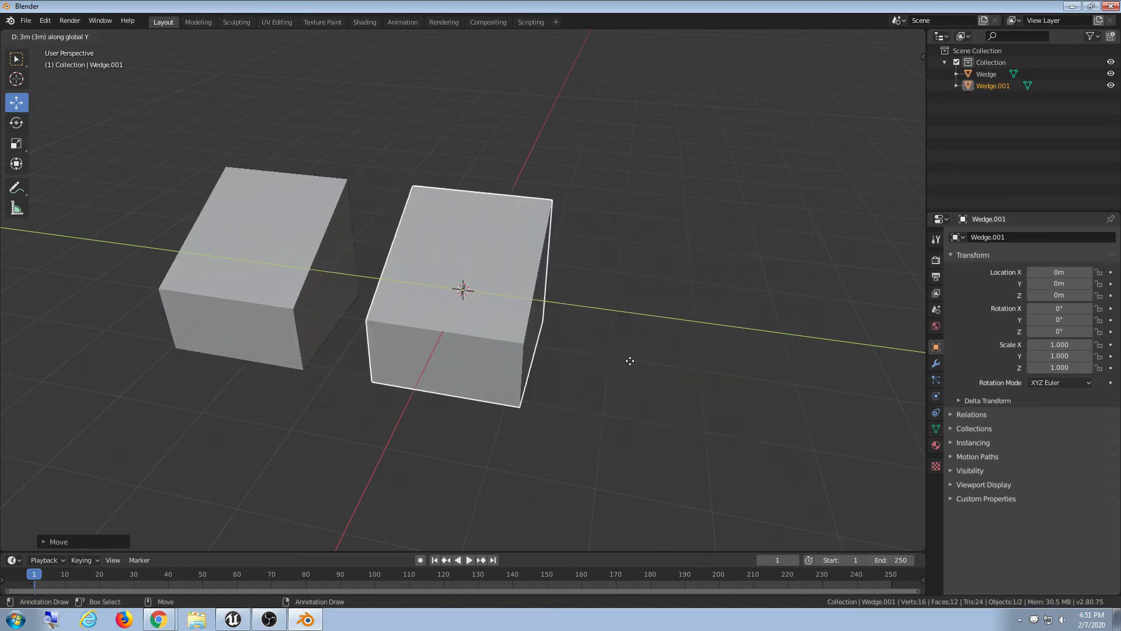
left_click(759, 373)
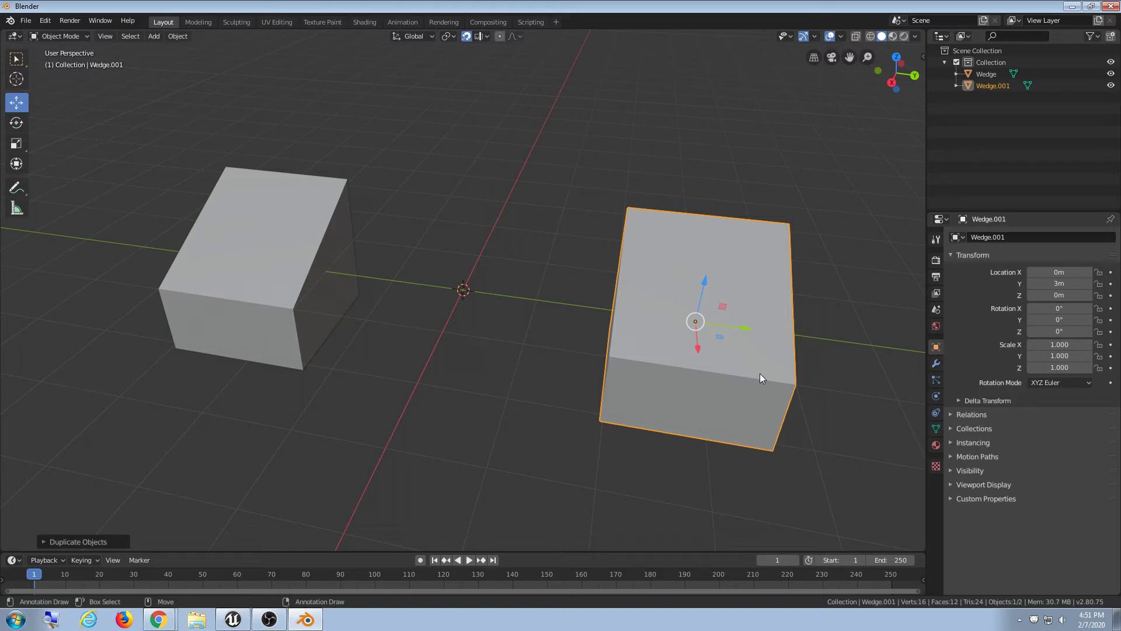
- Delete the duplicated wedge, leaving the original wedge selected
key("Delete")
left_click(264, 267)
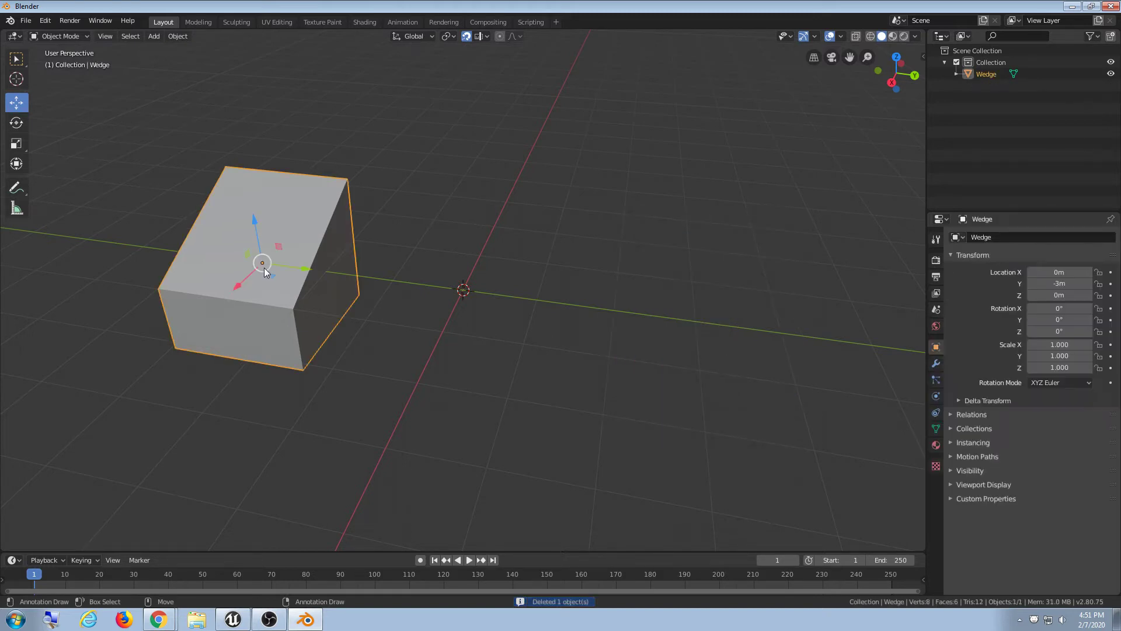
key("ctrl+z")
key("ctrl+z")
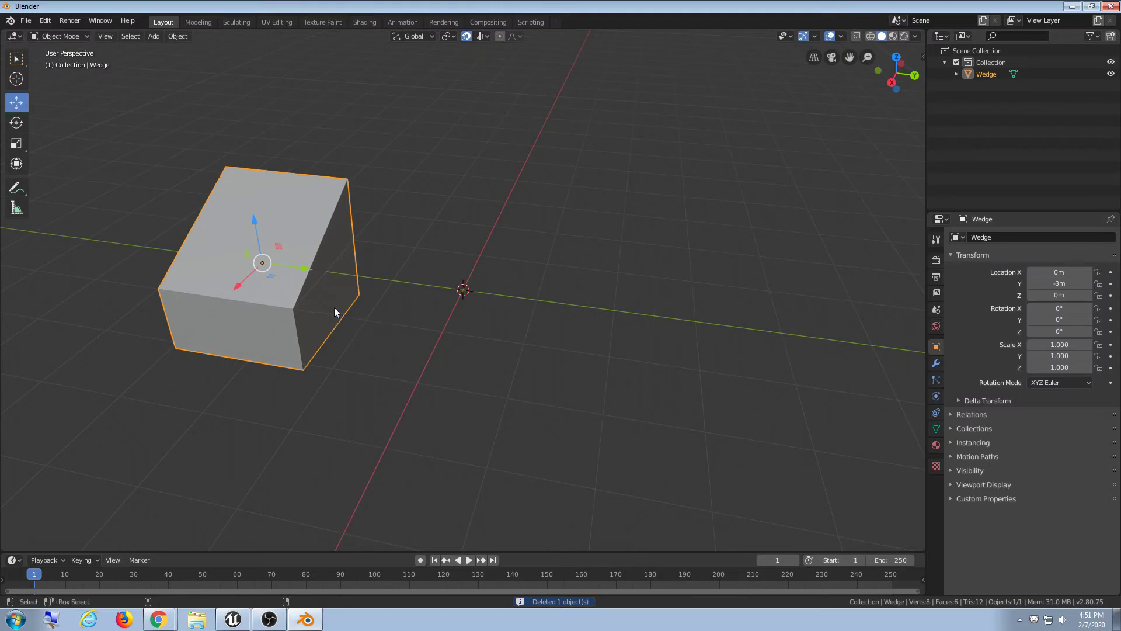
- Duplicate the wedge again, try constraining the copy to X and Z, and place it along Y at 3 m
key("g")
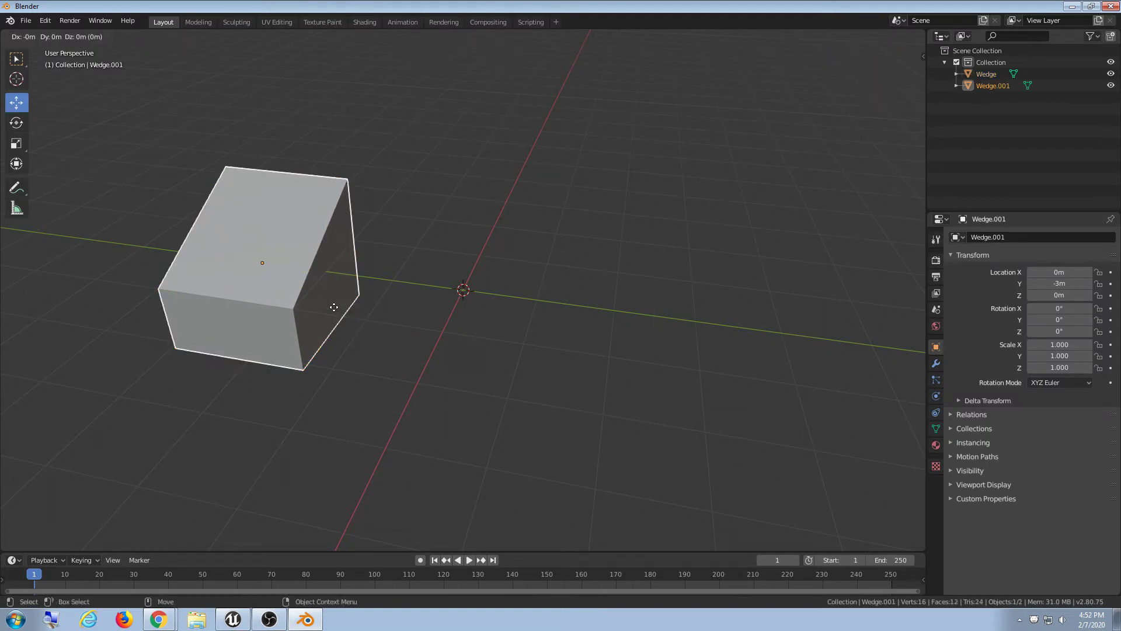
key("y")
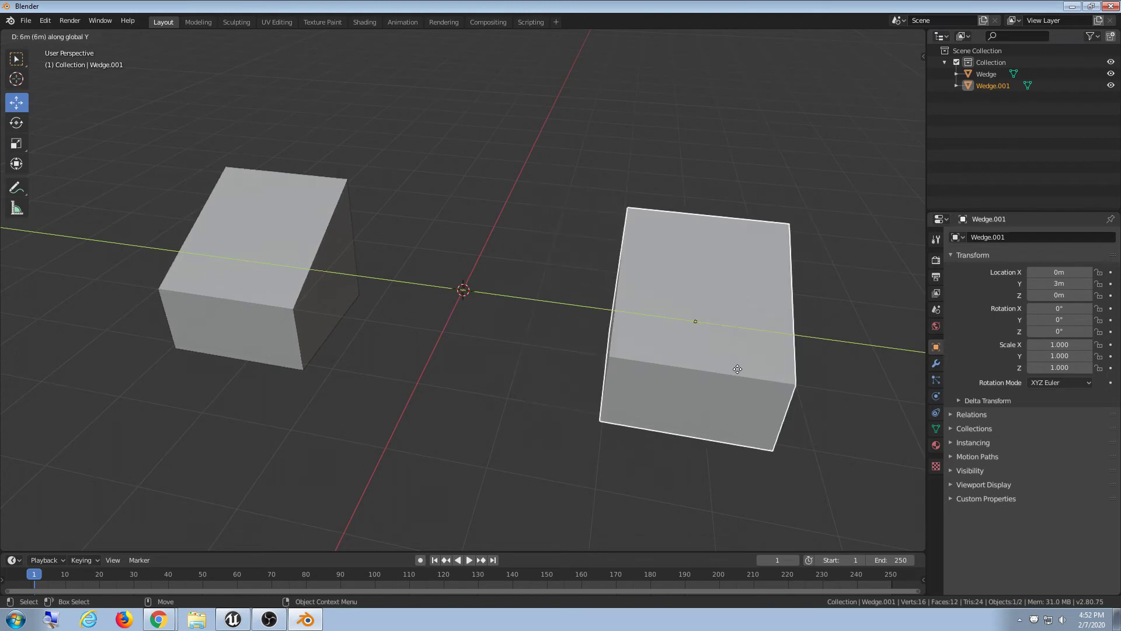
key("x")
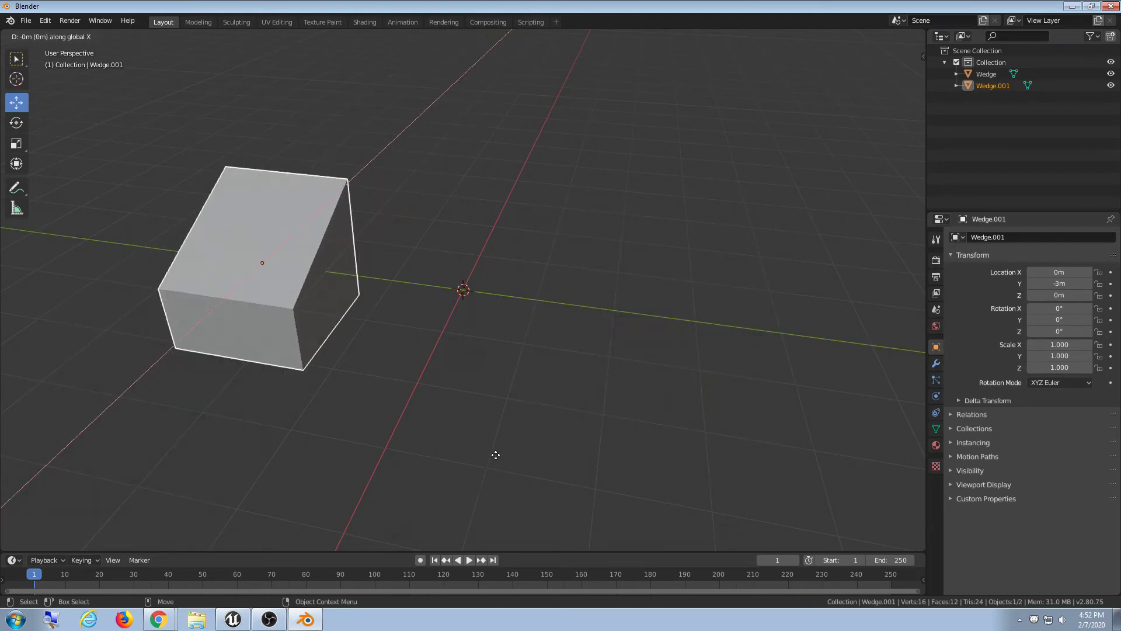
key("z")
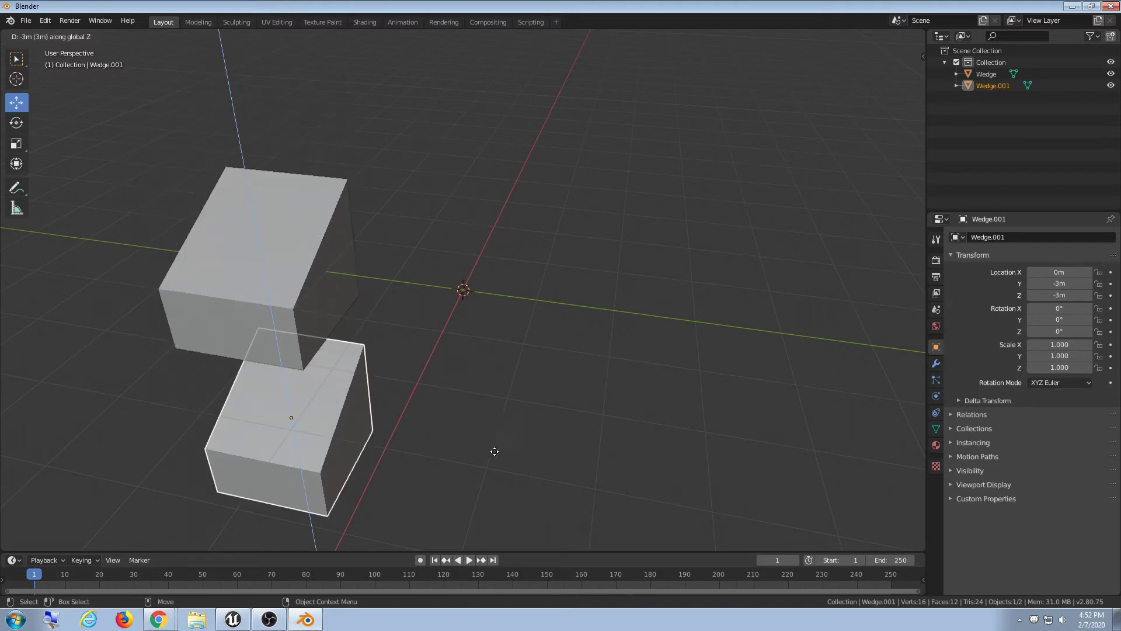
key("y")
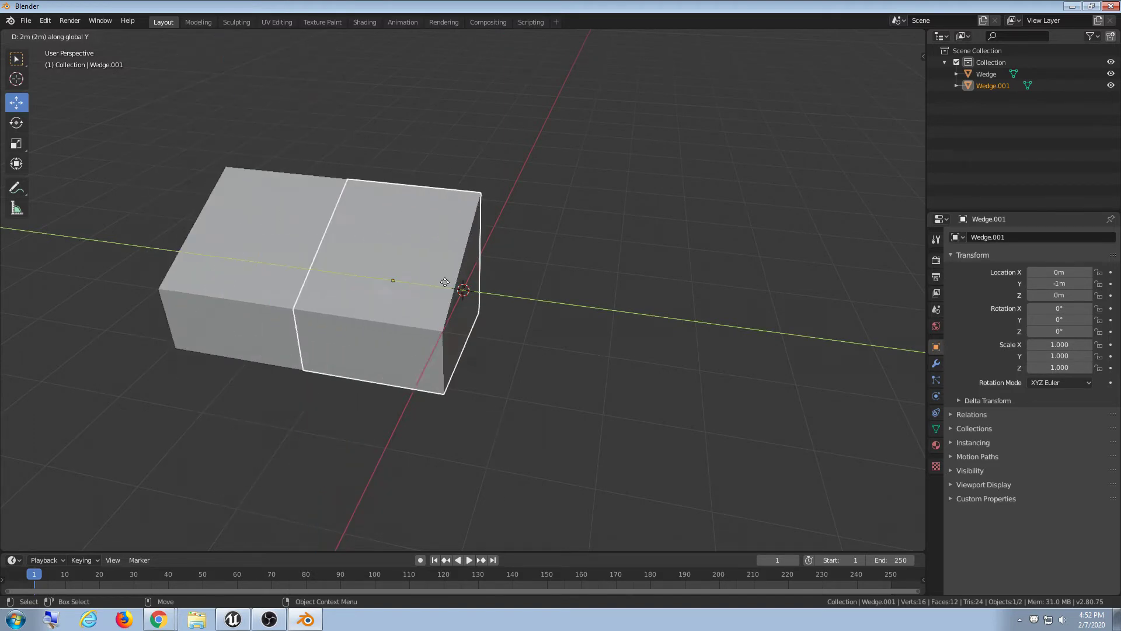
left_click(784, 336)
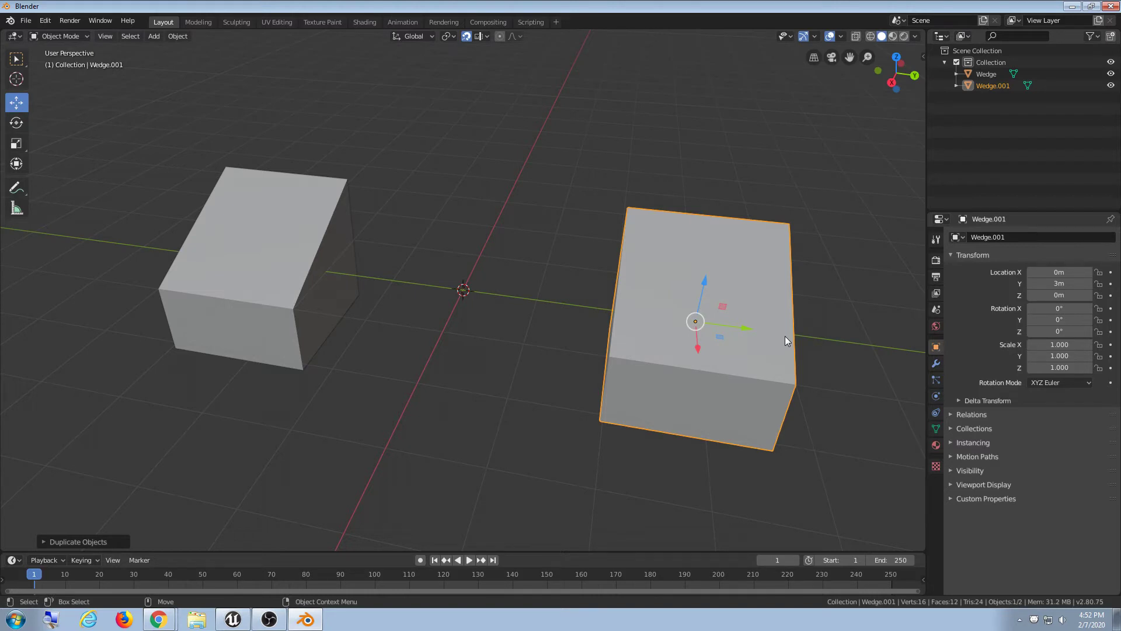
- Cycle through the Rotate, Scale and Move tools with the copy selected, finishing on the Select Box tool
middle_click_drag(576, 337, 393, 365)
key("e")
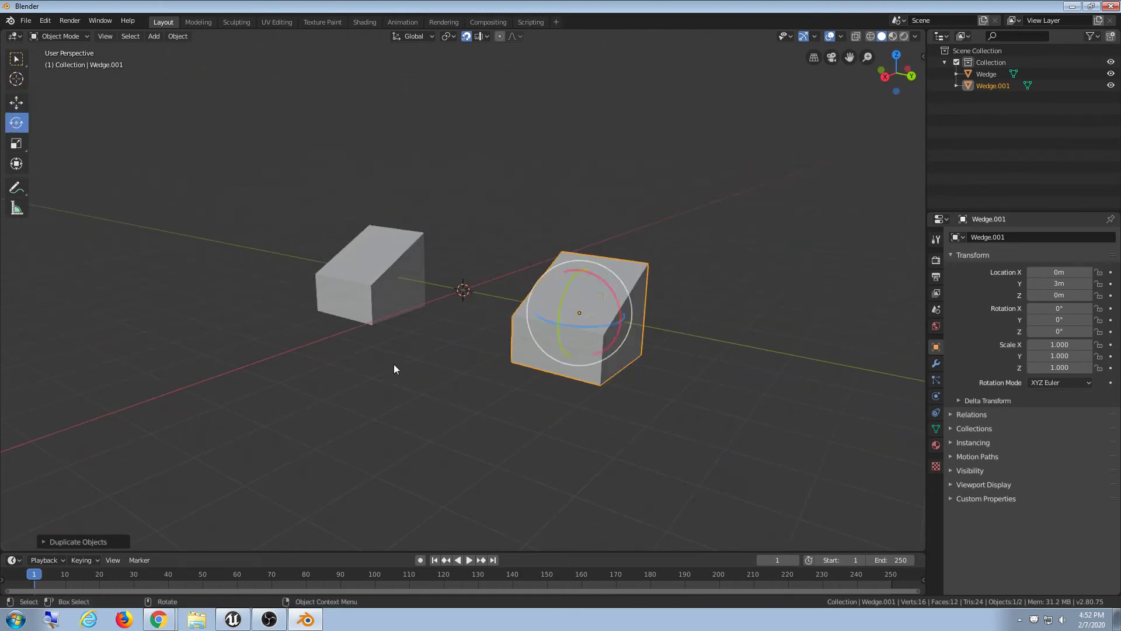
key("r")
key("w")
left_click_drag(367, 366, 407, 369, "alt")
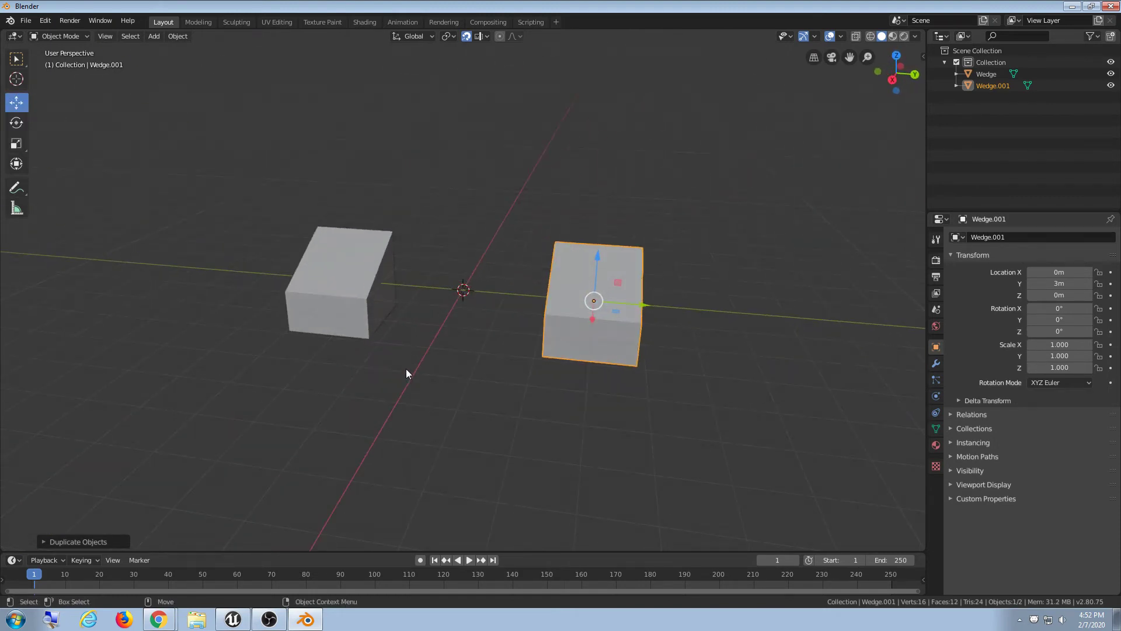
key("q")
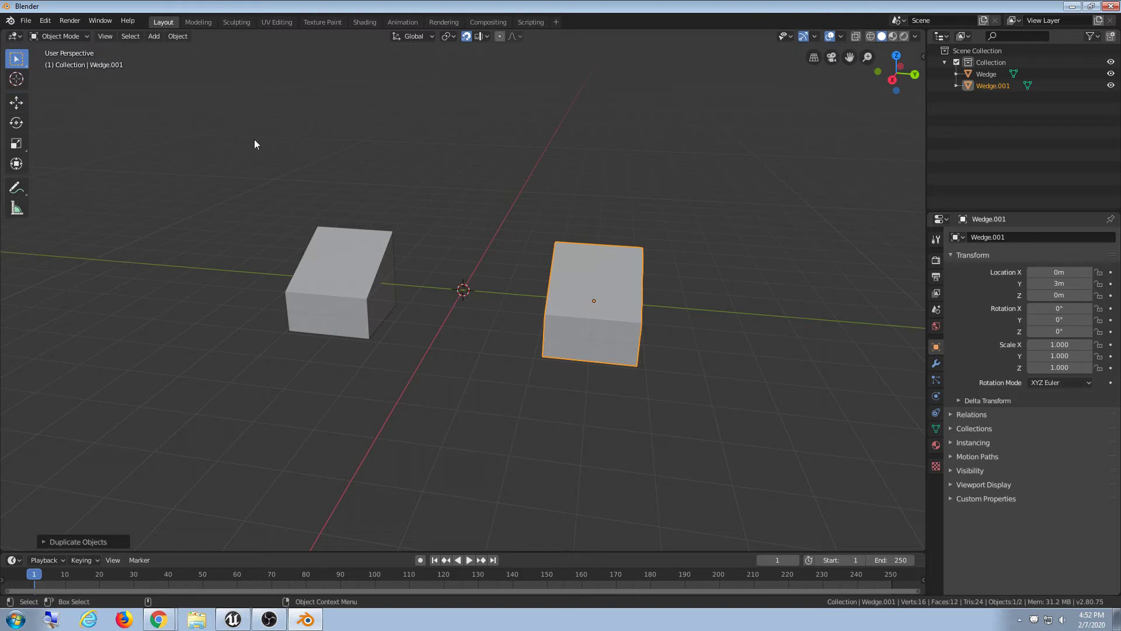
left_click_drag(338, 189, 356, 187, "alt")
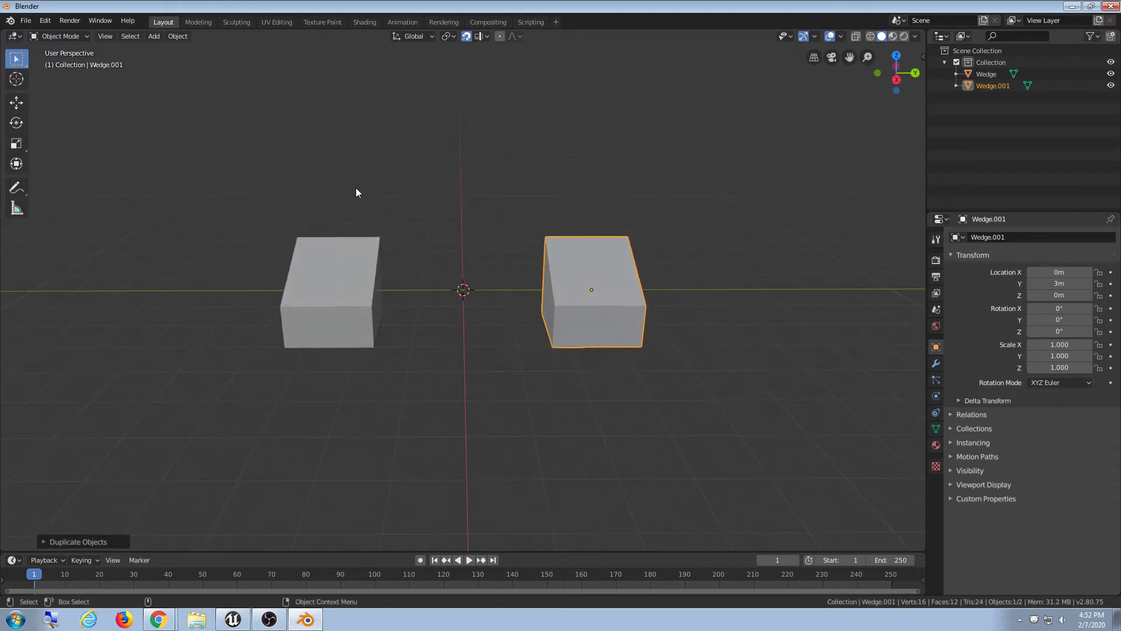
- Enter Edit Mode on the copy and switch between edge, vertex and face selection, finishing on face selection
key("Tab")
key("2")
key("1")
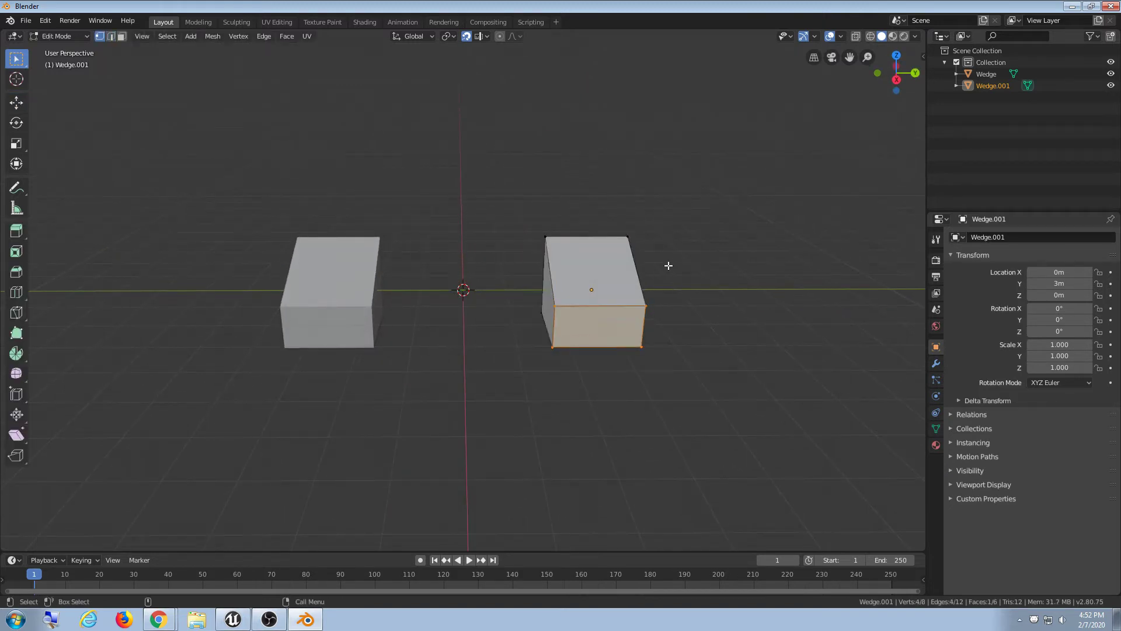
key("3")
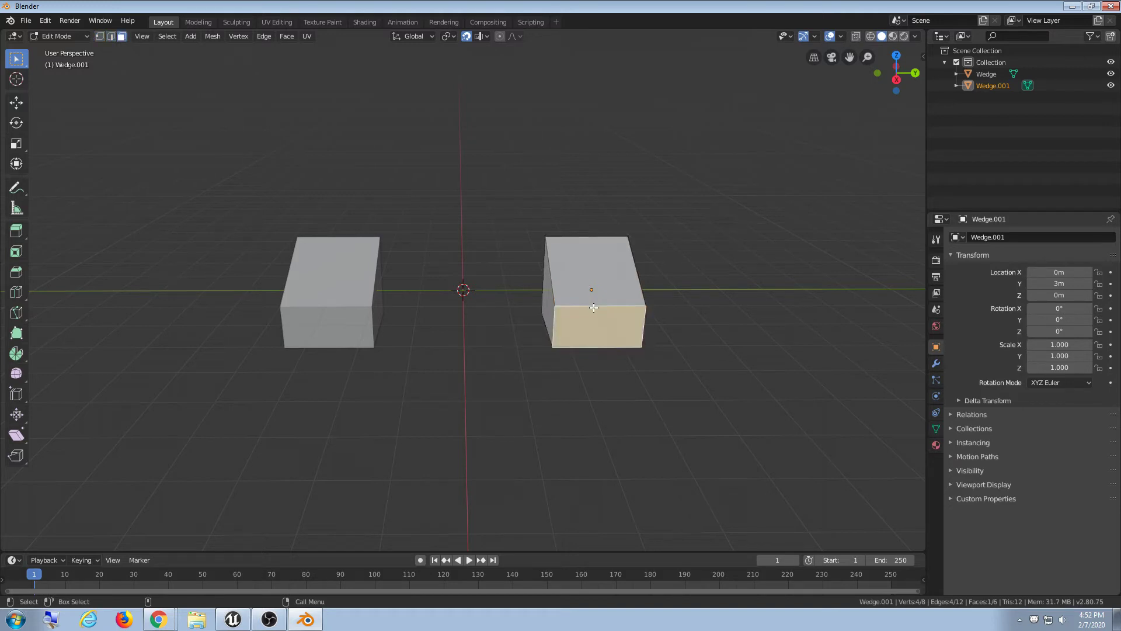
- Return to Object Mode and delete the wedge copy
key("Tab")
middle_click_drag(670, 324, 628, 328)
key("Delete")
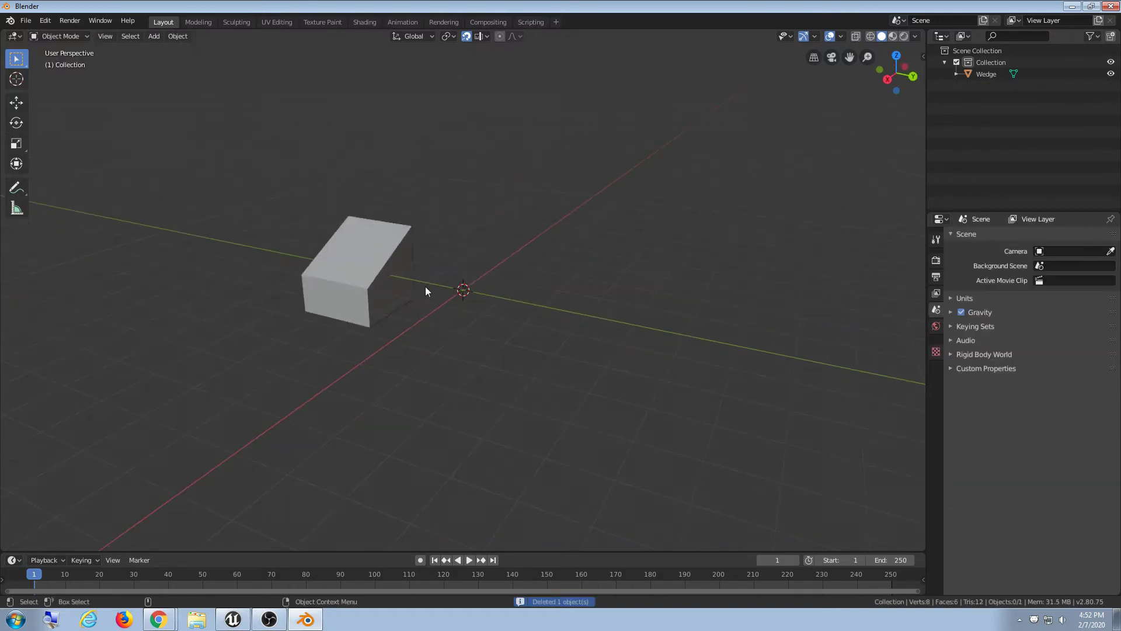
- Select the original wedge and move it along the Y axis to 0 m, back at the world origin
left_click(367, 262)
key("shift+space")
key("g")
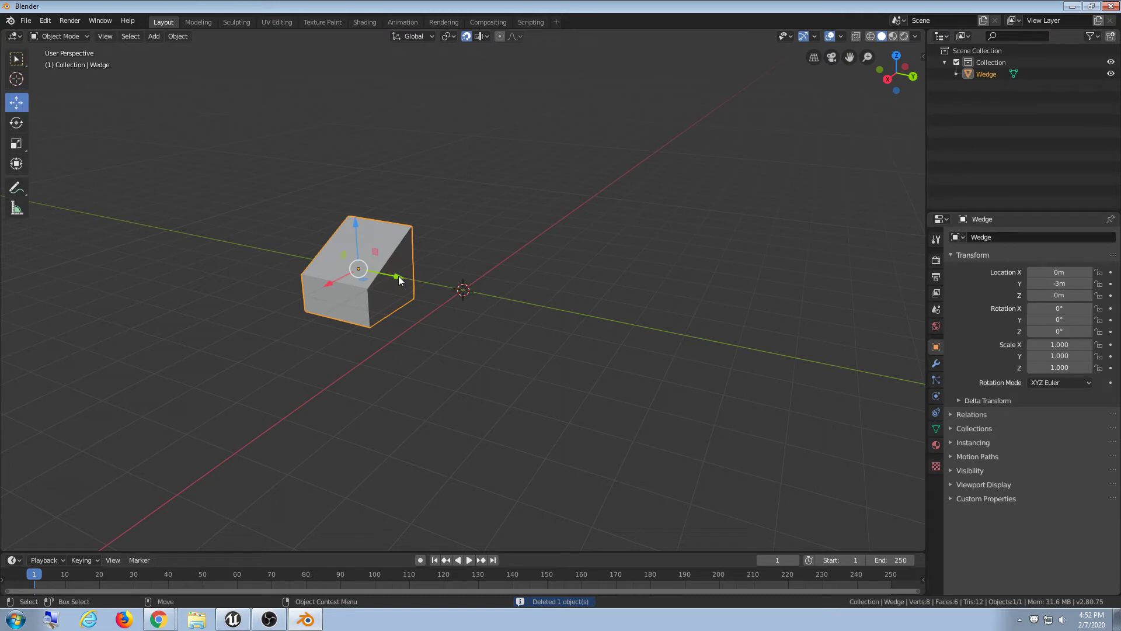
left_click_drag(398, 277, 492, 296)
key("ctrl+z")
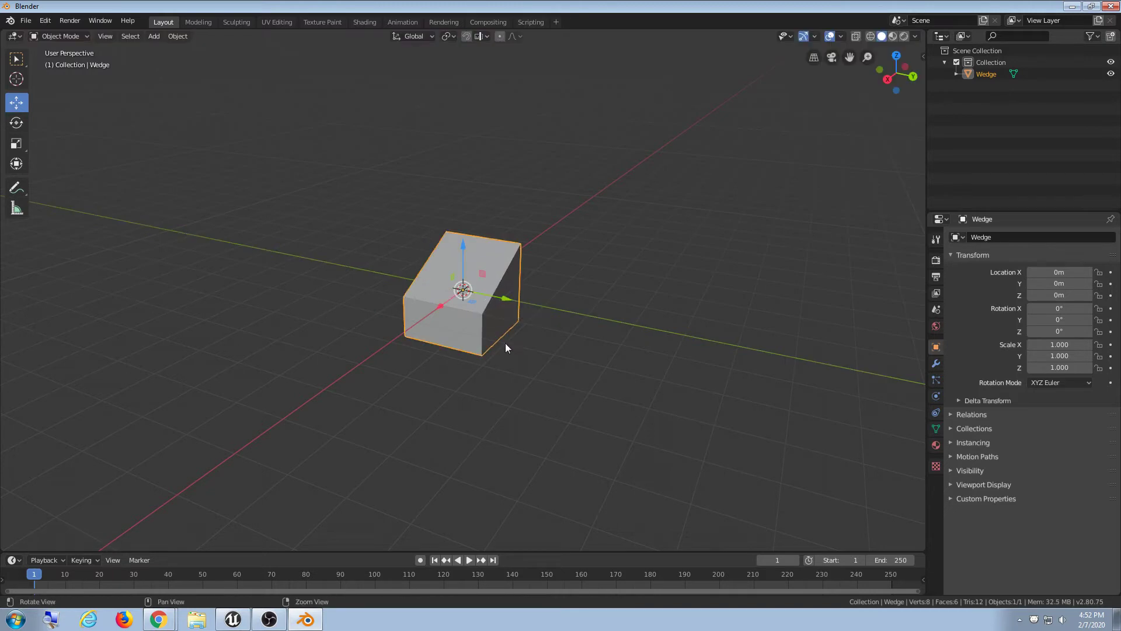
- In Edit Mode, raise the wedge's lower top edge along Z with snapping until the top is level and forms a cube
scroll(548, 333, "up", 9)
left_click_drag(506, 342, 456, 342, "alt")
scroll(397, 316, "down", 5)
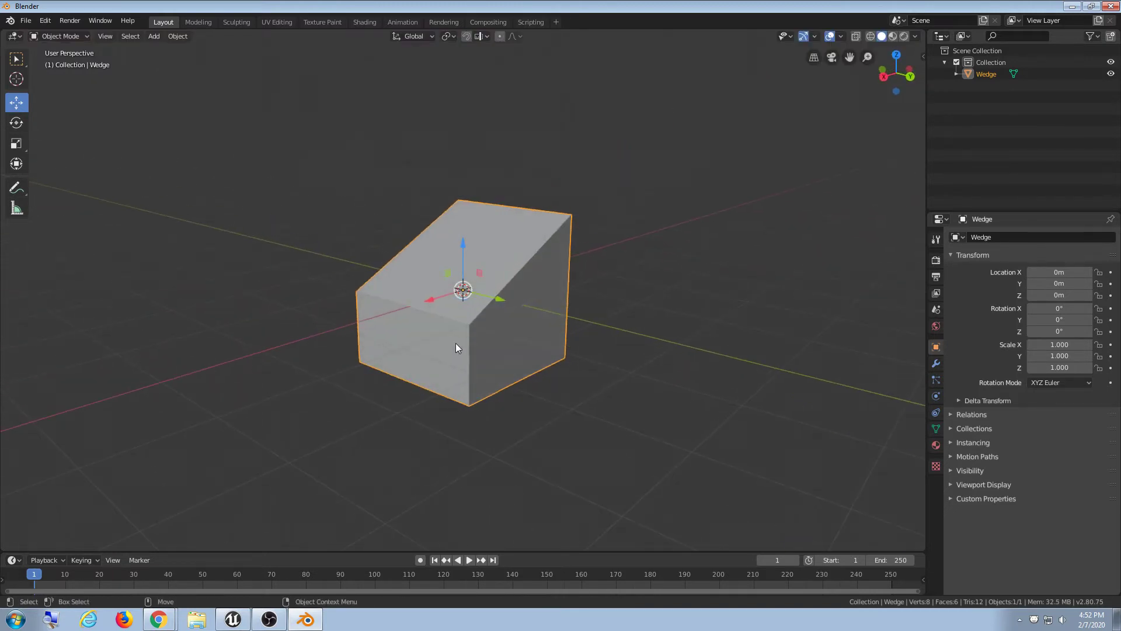
key("Tab")
left_click(425, 312)
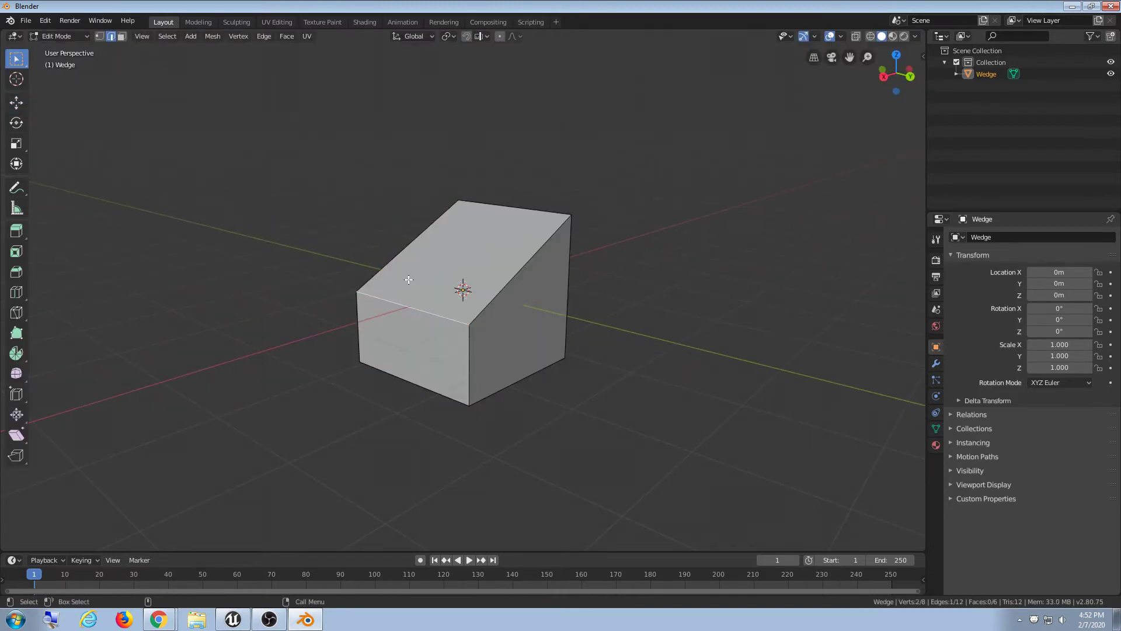
key("w")
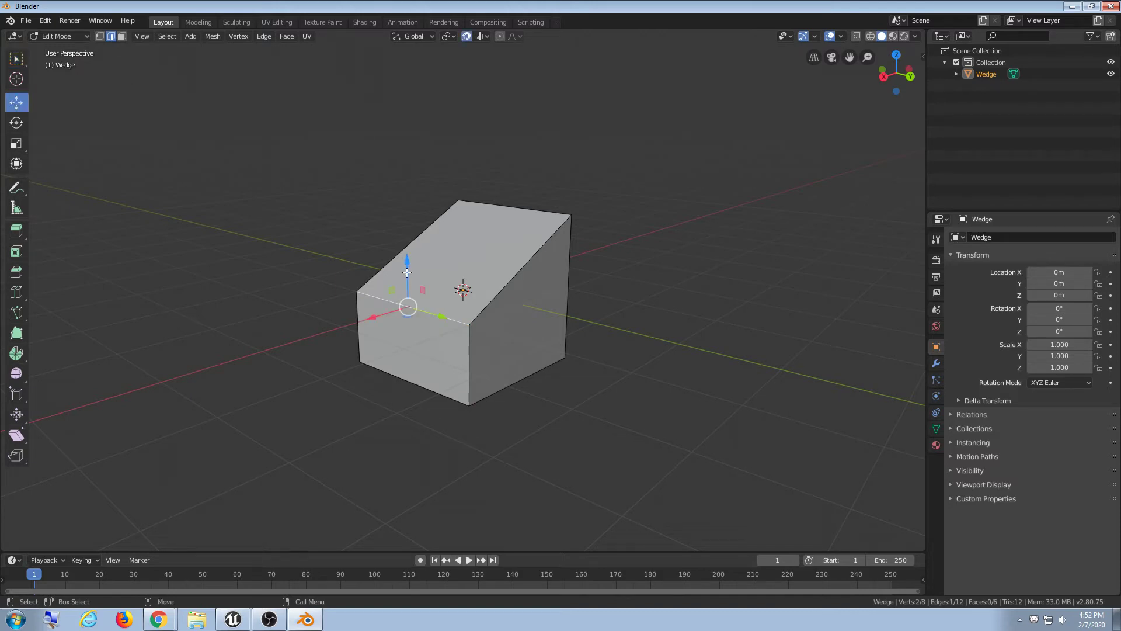
left_click_drag(406, 270, 433, 255)
key("q")
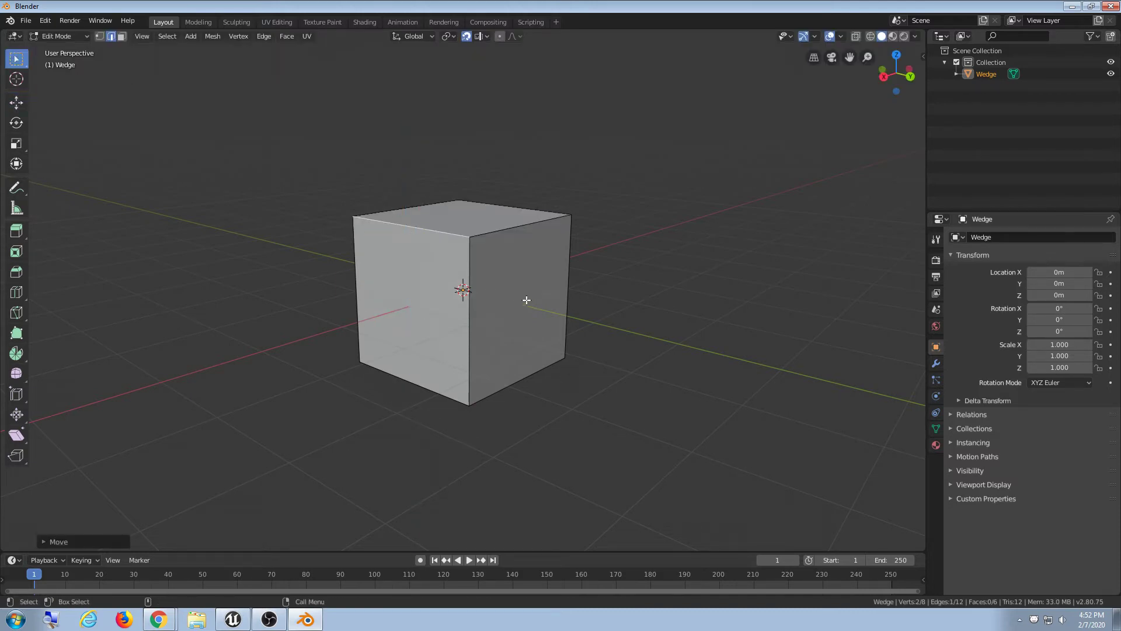
- Switch to the Modeling workspace and frame the cube closer
left_click_drag(498, 317, 370, 283, "alt")
left_click(197, 22)
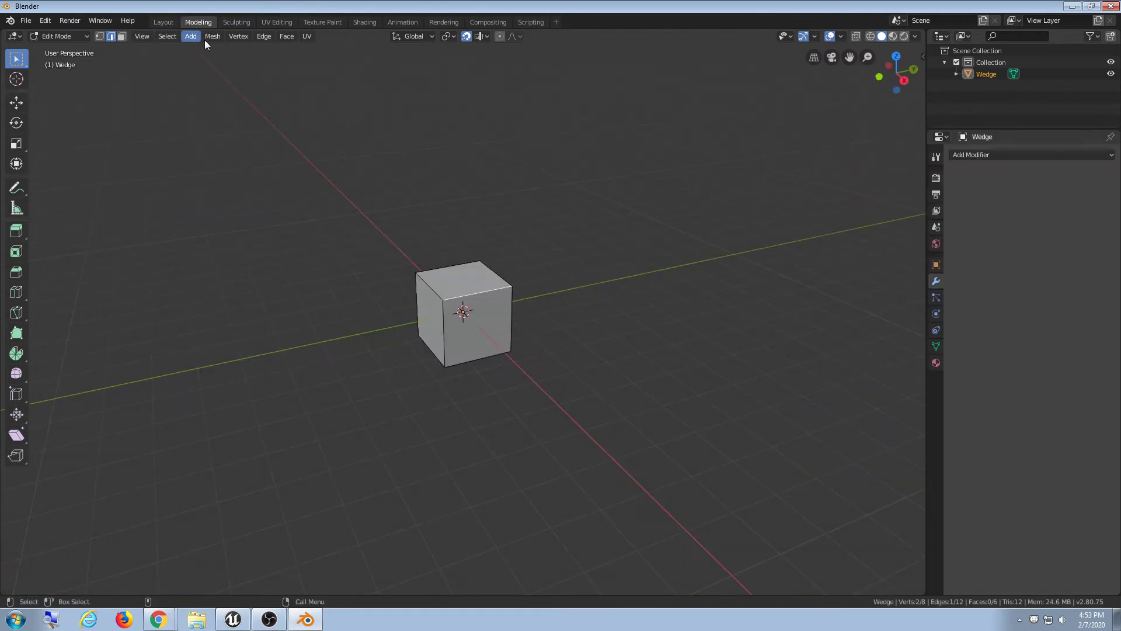
scroll(284, 131, "up", 4)
middle_click_drag(294, 236, 333, 230)
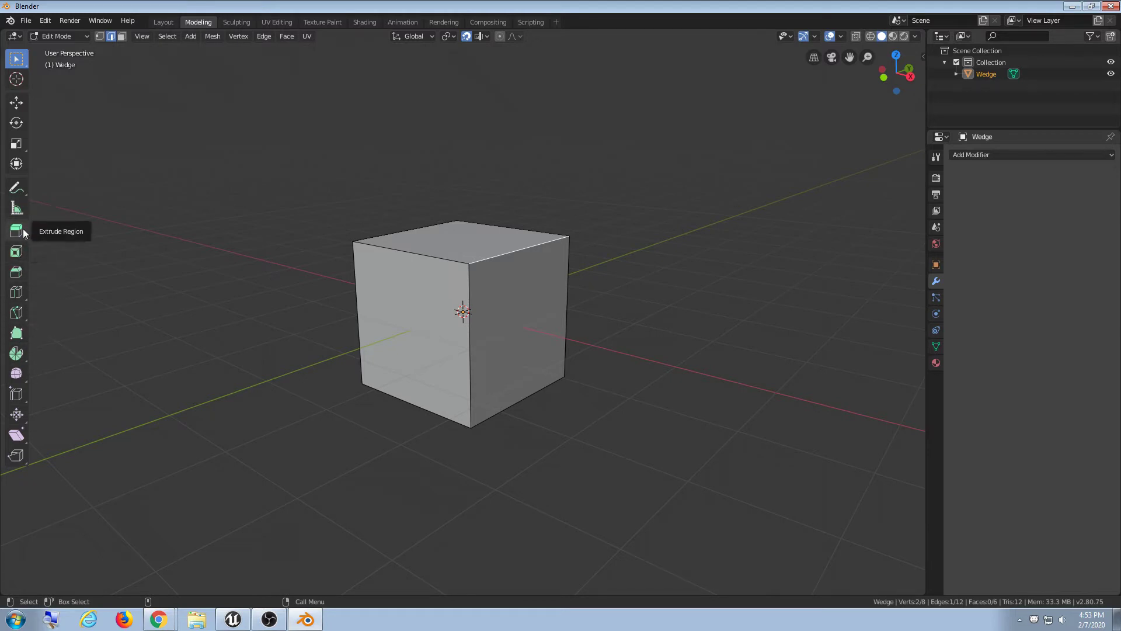
- Switch to face selection and select the cube's side face facing the negative Y direction
middle_click_drag(409, 346, 432, 320)
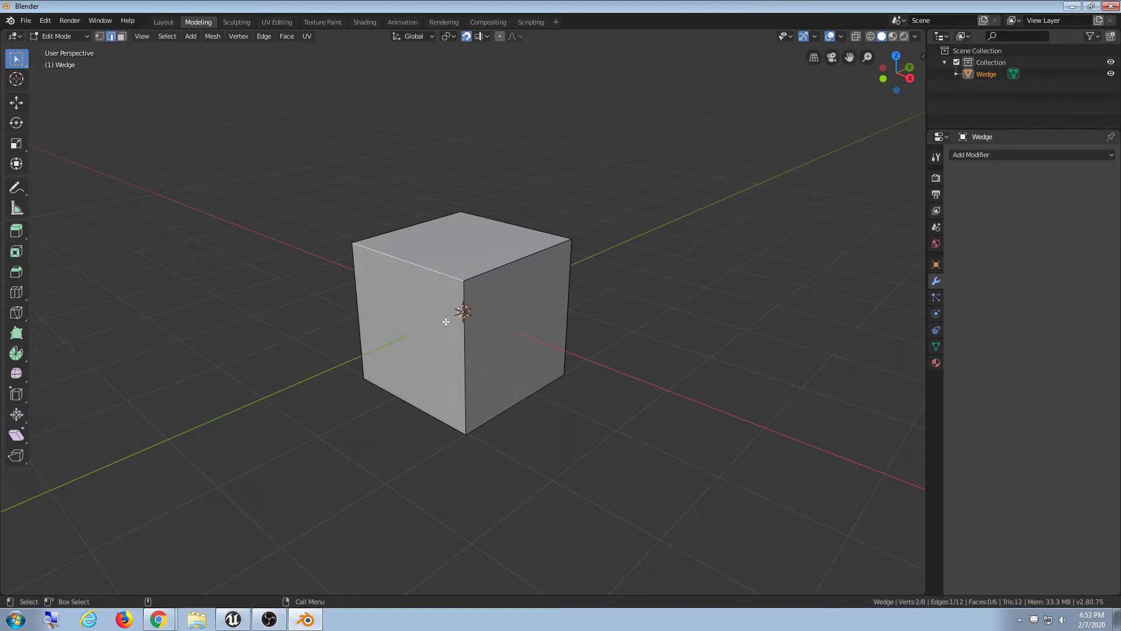
key("3")
left_click(399, 323)
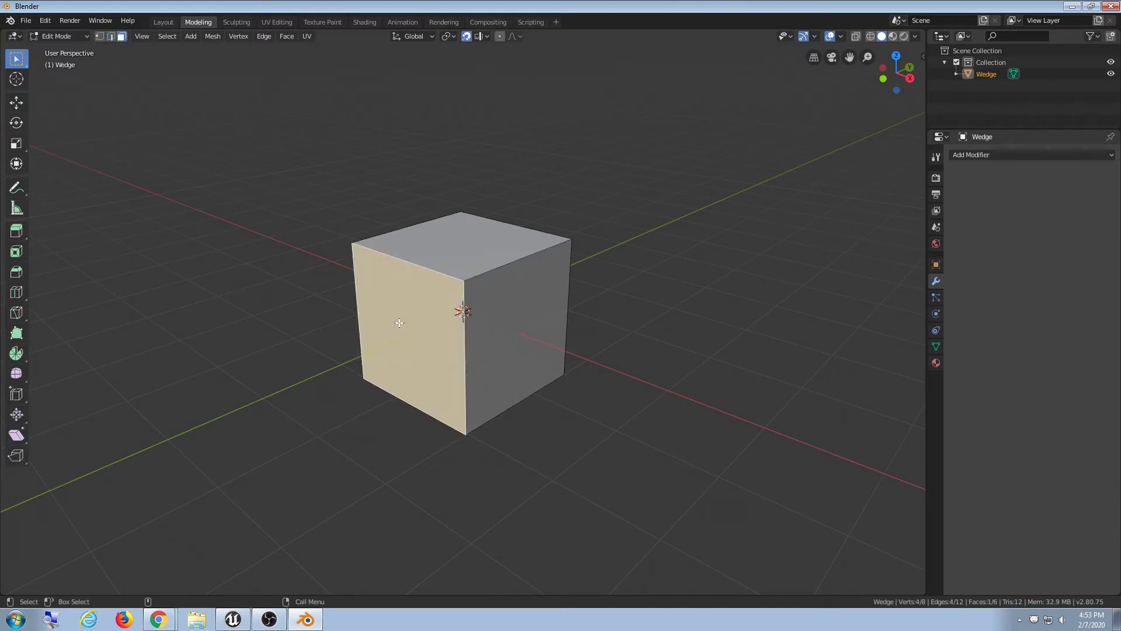
- Examine the cube with the navigation gizmo, using the Right Orthographic view, other preset viewpoints and free orbiting
middle_click_drag(399, 323, 363, 326)
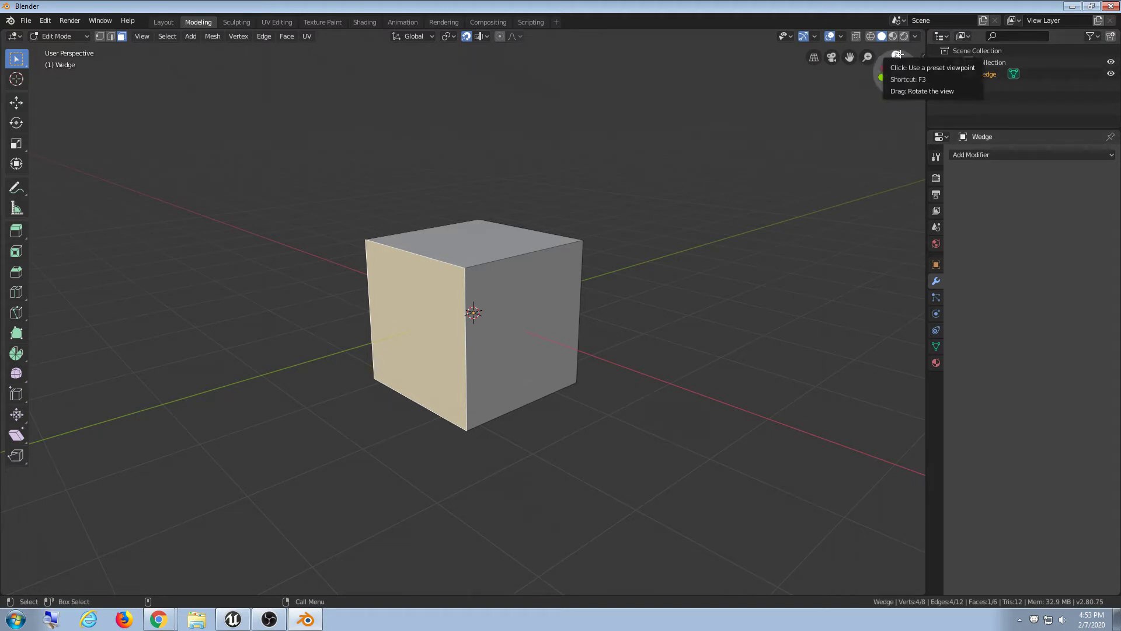
left_click(907, 74)
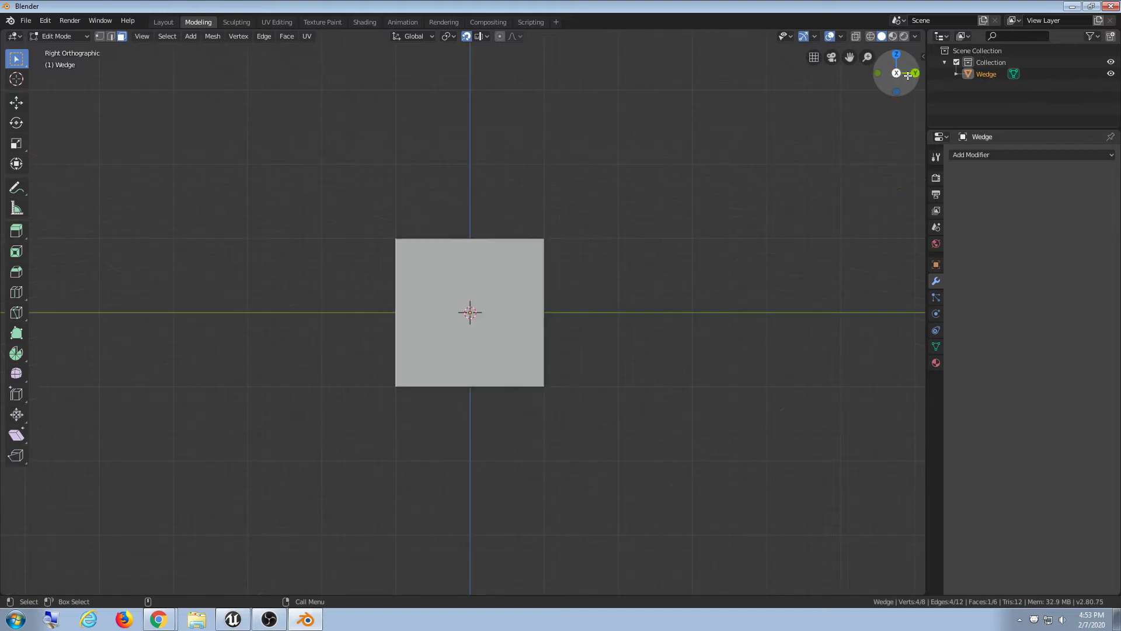
left_click_drag(903, 57, 958, 110)
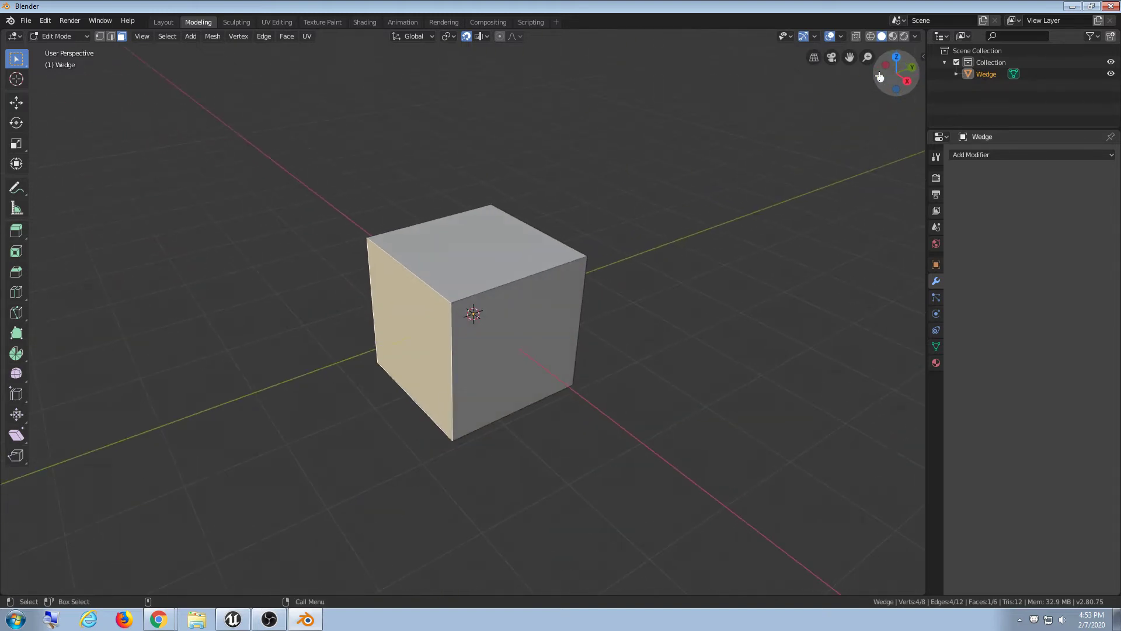
left_click(879, 79)
left_click_drag(912, 66, 881, 91)
left_click(897, 56)
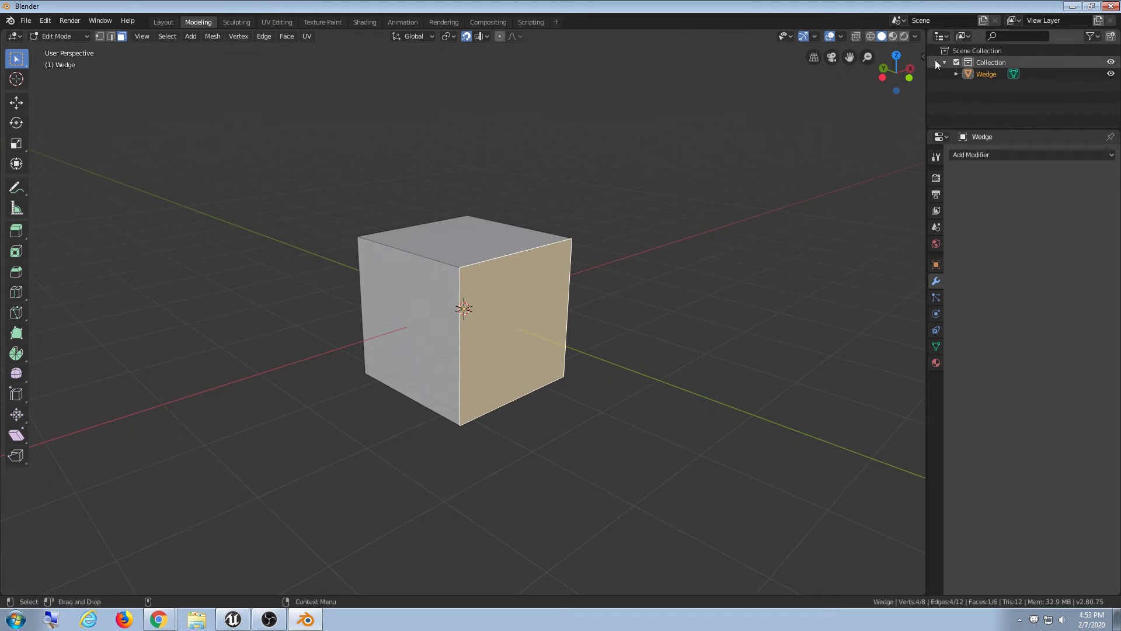
- Extrude the selected negative-Y side face of the cube straight outward along the Y axis with the Extrude Region tool
mouse_move(898, 75)
left_mouse_down()
mouse_move(898, 91)
mouse_move(896, 75)
left_mouse_up()
middle_click_drag(466, 293, 434, 301)
key("shift+space")
key("g")
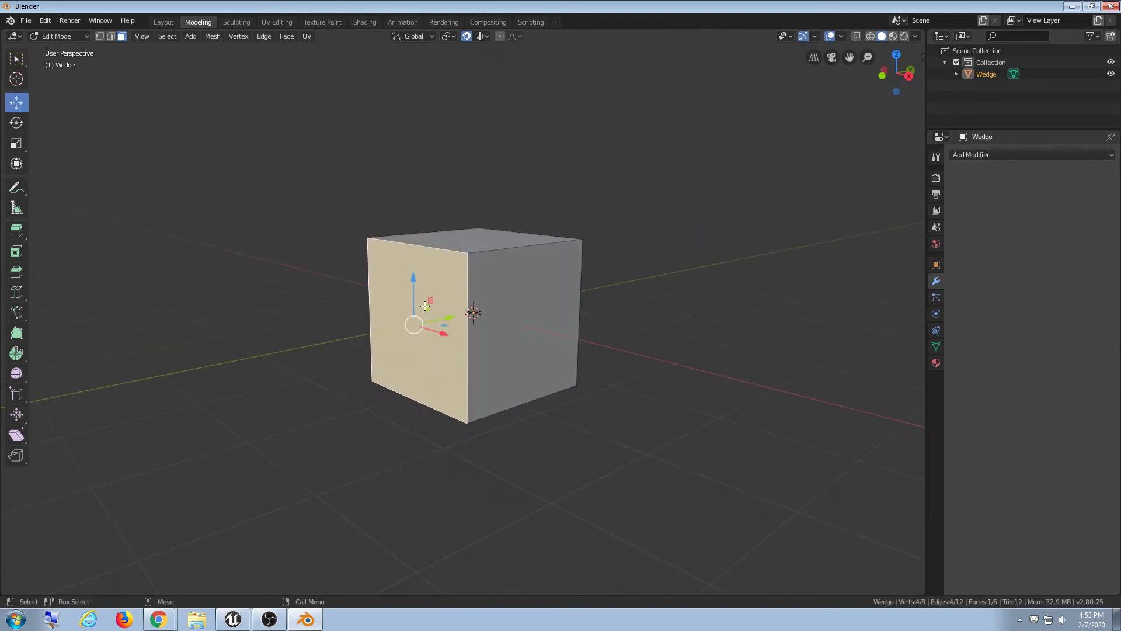
middle_click_drag(402, 370, 394, 387)
middle_click_drag(393, 386, 418, 376, "shift")
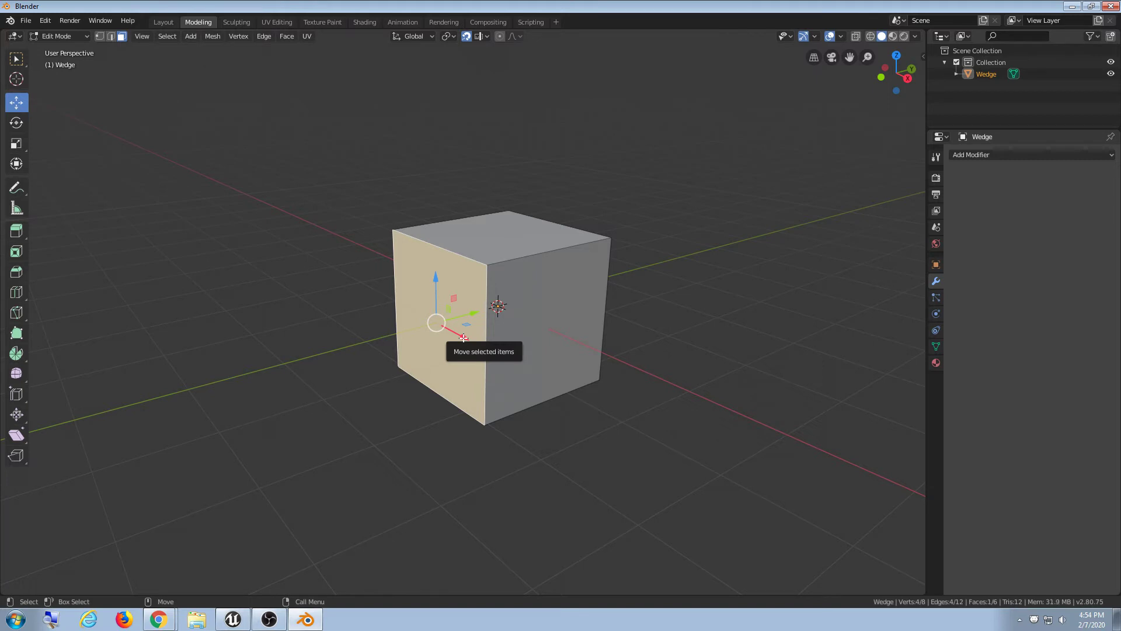
key("shift+space")
key("e")
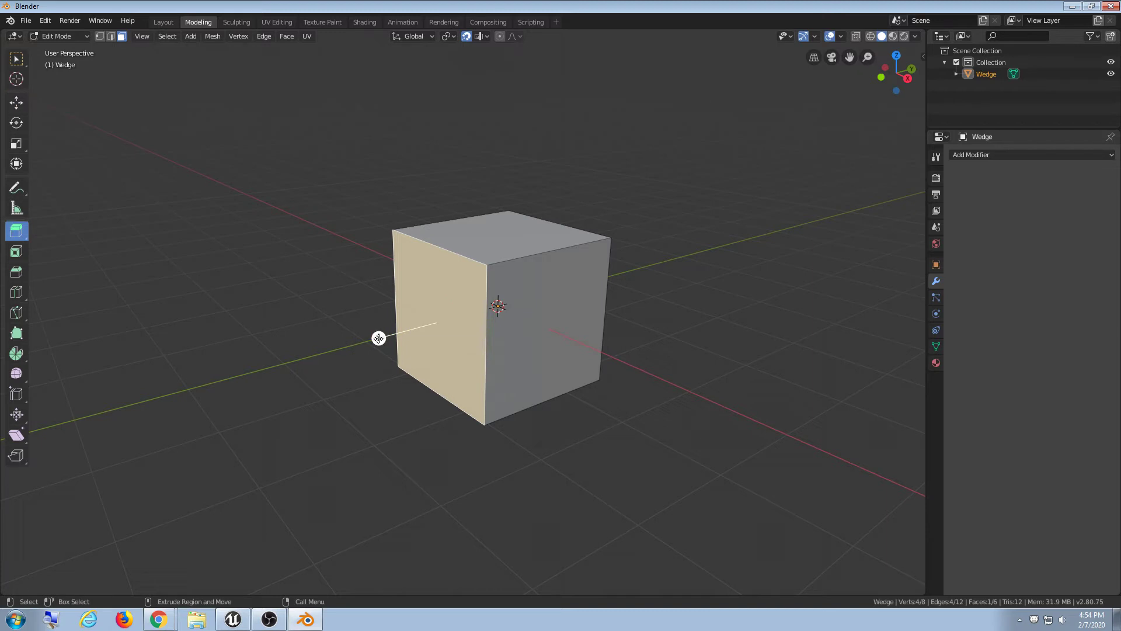
left_click_drag(378, 338, 192, 415)
key("Escape")
left_click_drag(379, 338, 328, 413)
- Try moving the extruded end face along the Y axis, and undo the move
key("shift+space")
key("s")
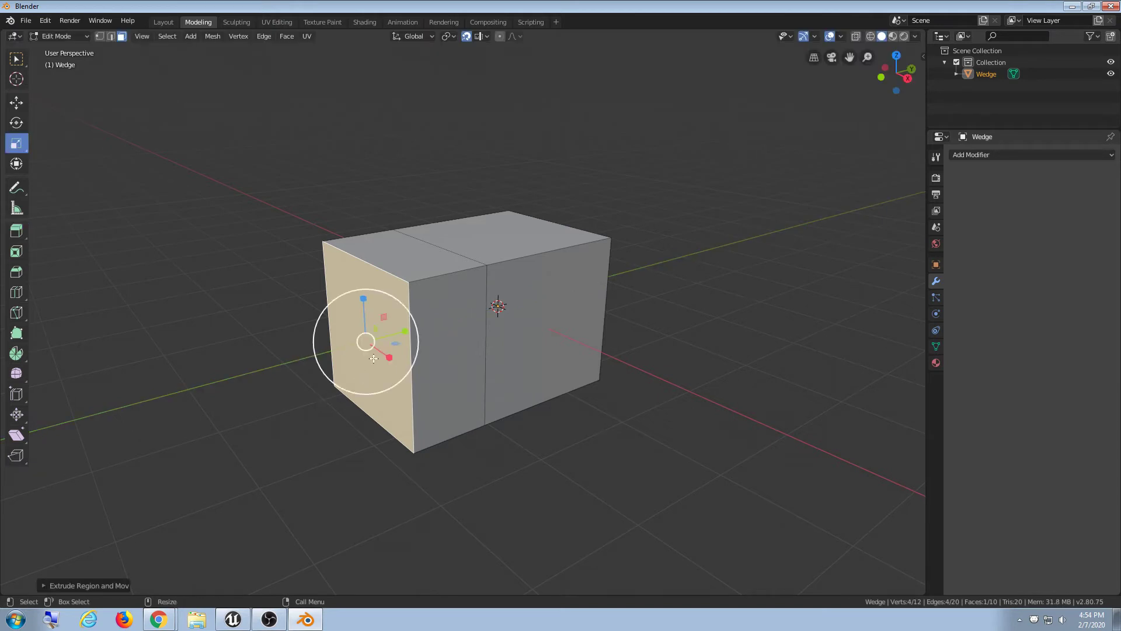
key("shift+space")
key("g")
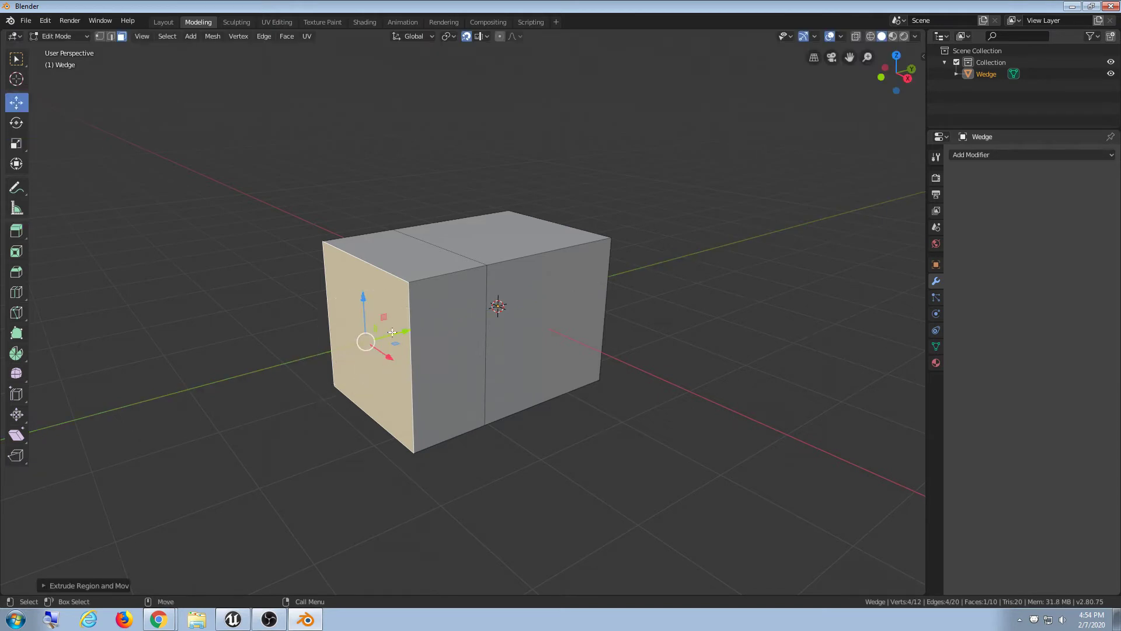
left_click_drag(399, 335, 353, 348)
key("ctrl+z")
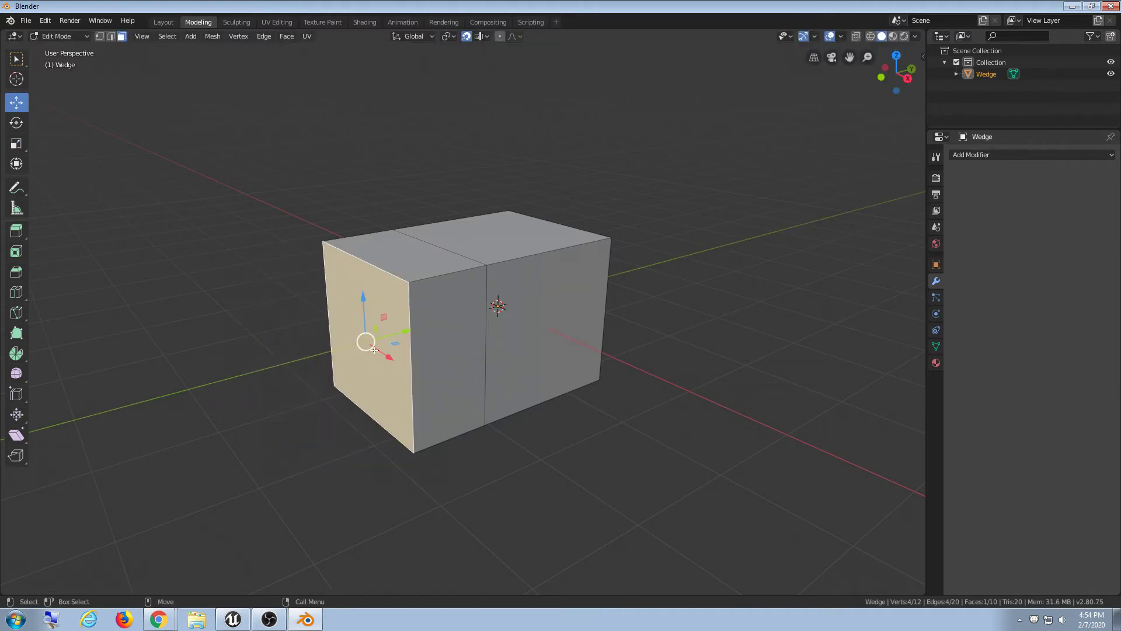
key("shift+space")
key("e")
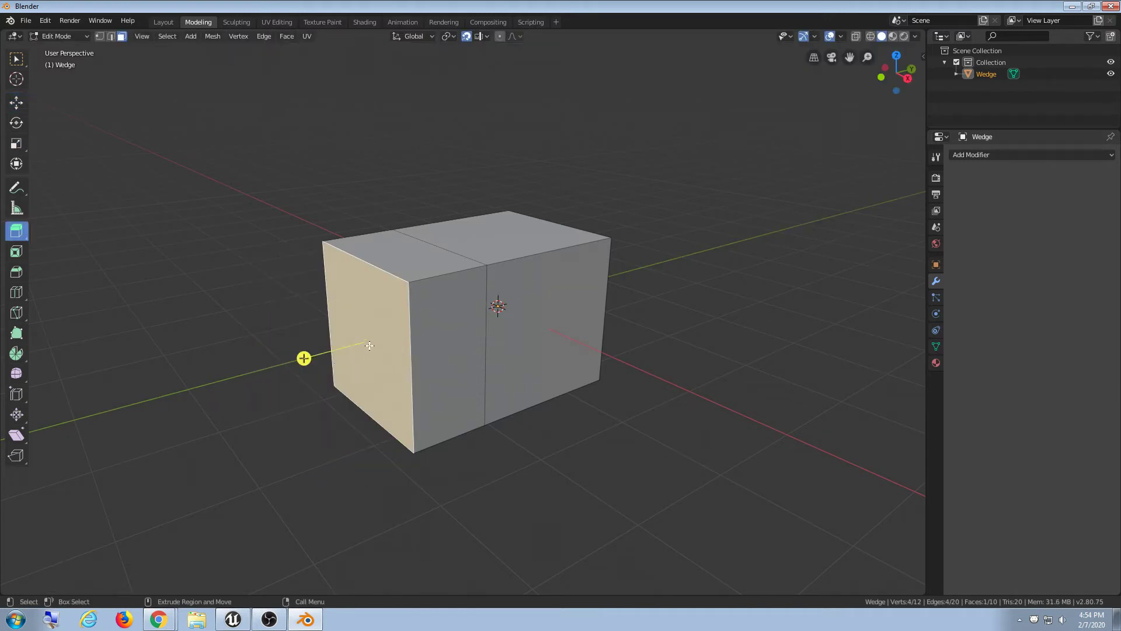
key("shift+space")
key("r")
- Scale the extruded end face down in both width and height so the extrusion tapers from the cube
key("shift+space")
key("s")
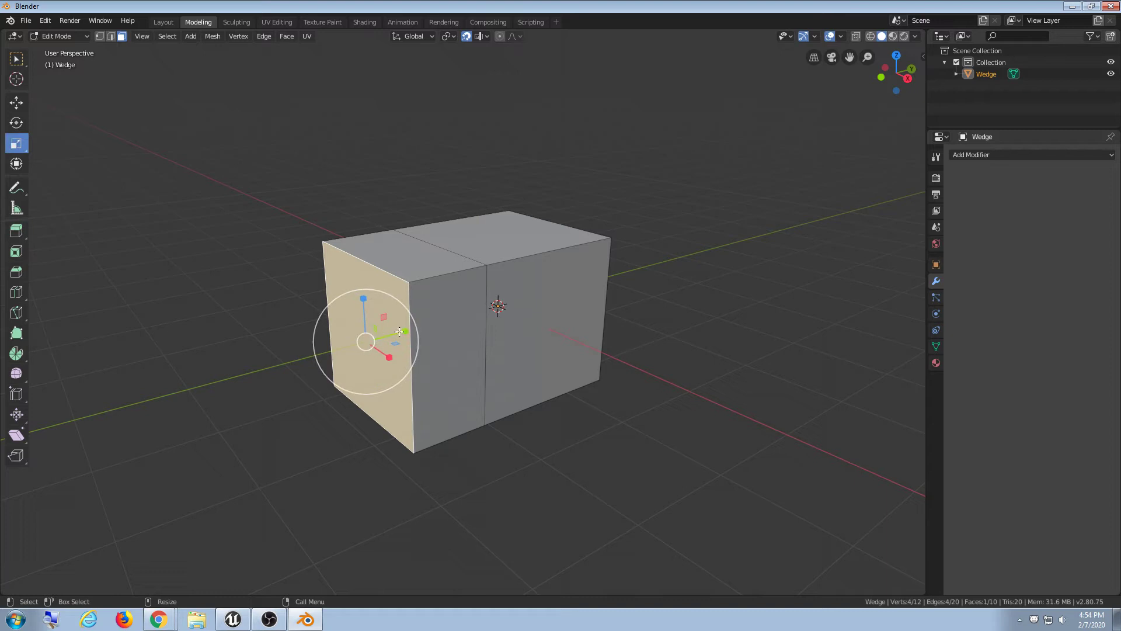
left_click_drag(379, 334, 411, 331)
key("shift+space")
key("g")
key("y")
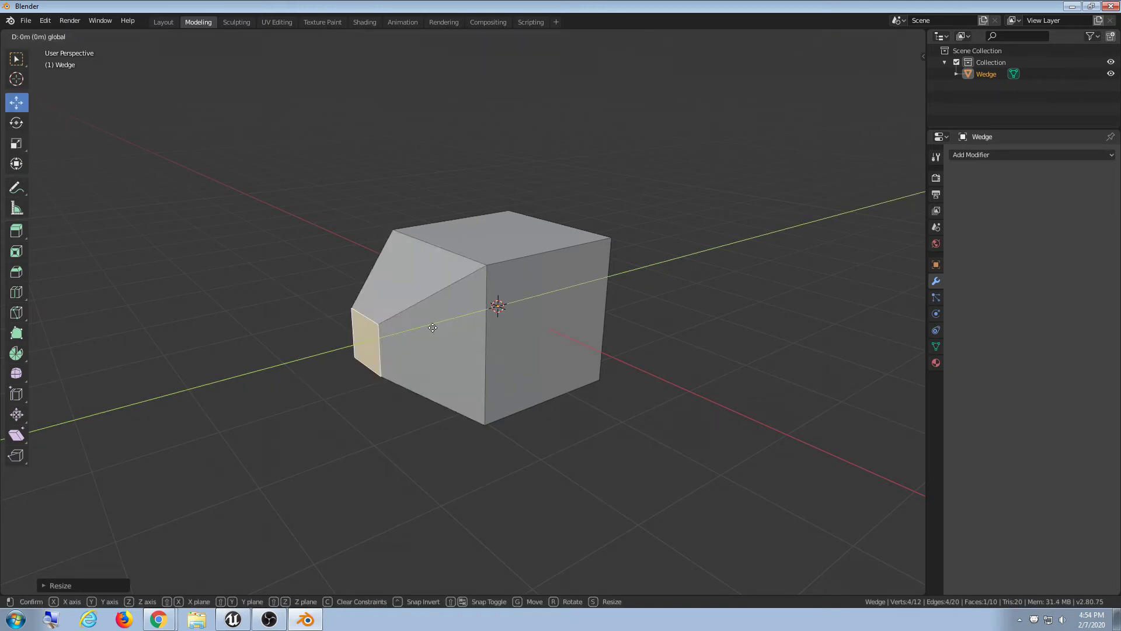
key("Return")
- Select the flat positive-Y face opposite the tapered end and bevel its border with the Bevel tool
middle_click_drag(456, 355, 563, 288)
key("alt+a")
left_click(562, 288)
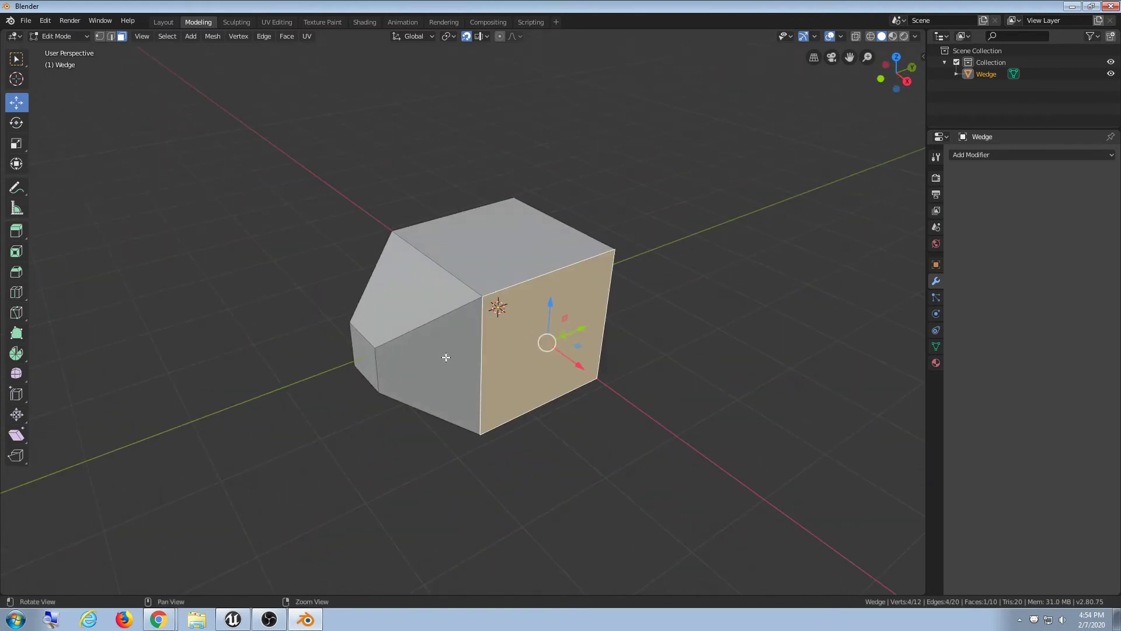
mouse_move(445, 355)
middle_mouse_down()
mouse_move(472, 355)
mouse_move(464, 351)
middle_mouse_up()
middle_click_drag(522, 374, 545, 323)
left_click(432, 336)
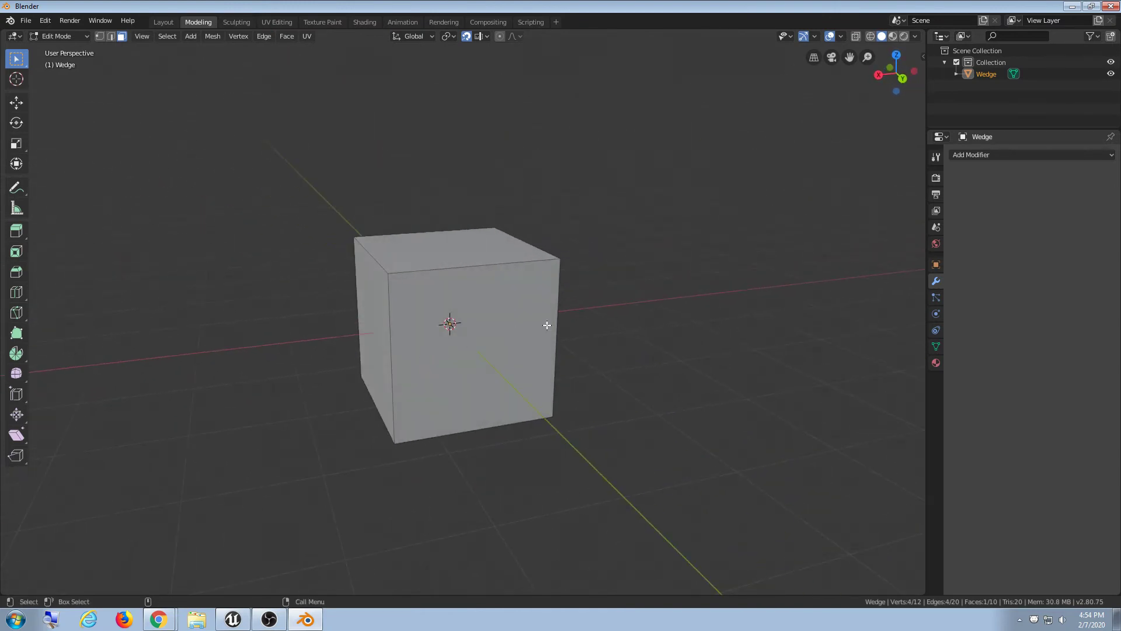
left_click(538, 383)
middle_click_drag(538, 383, 125, 267)
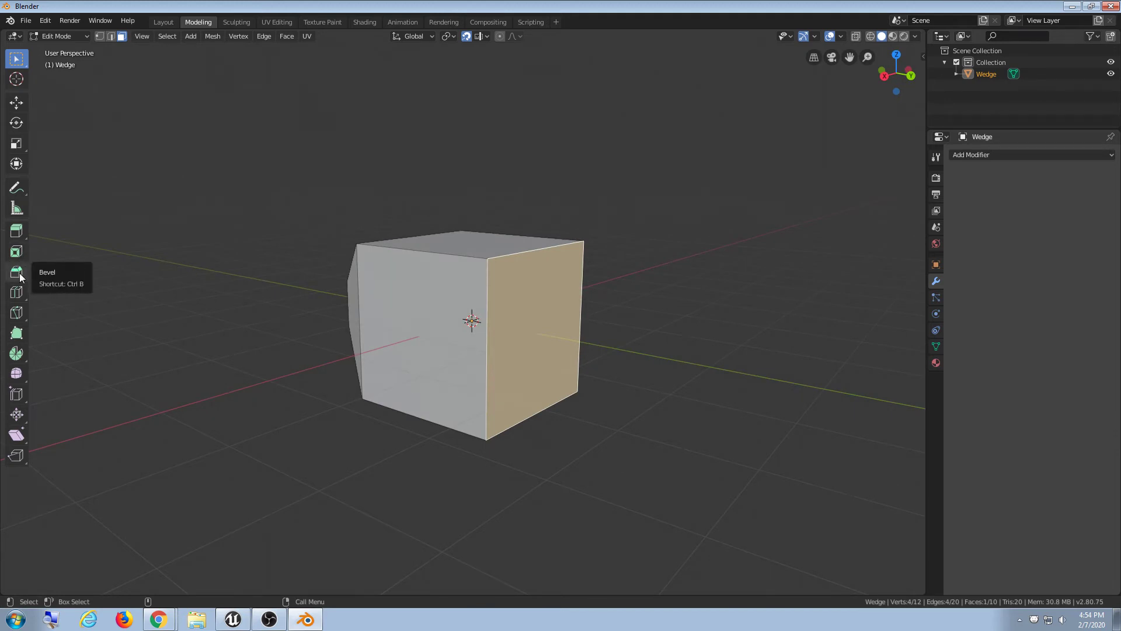
middle_click_drag(63, 279, 716, 380)
left_click(716, 380)
left_click(519, 314)
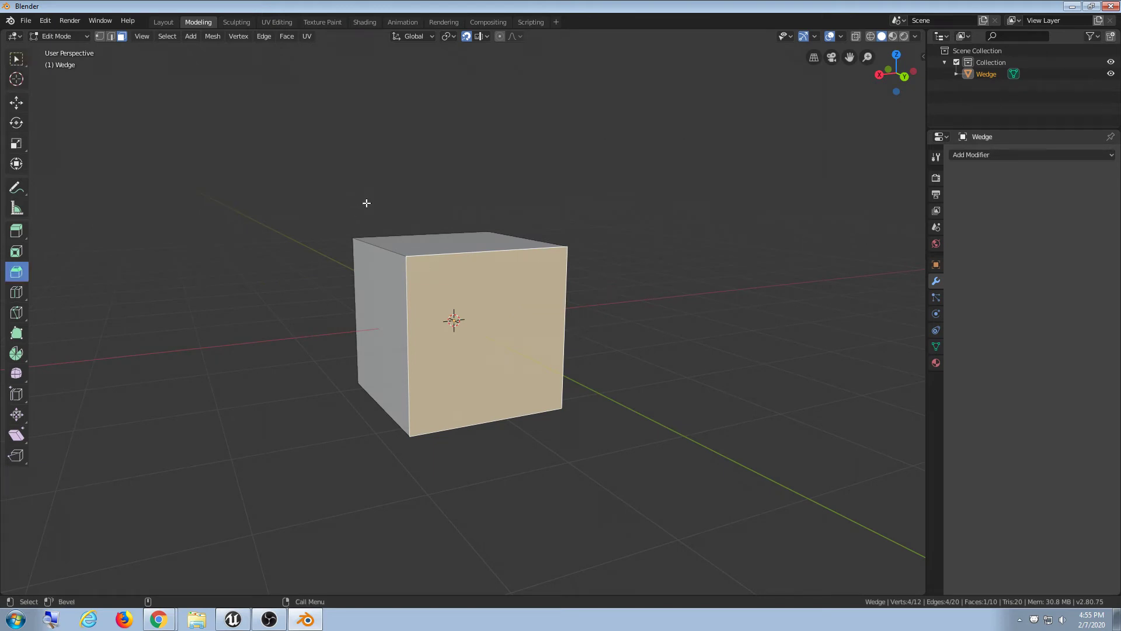
left_click_drag(367, 202, 469, 332)
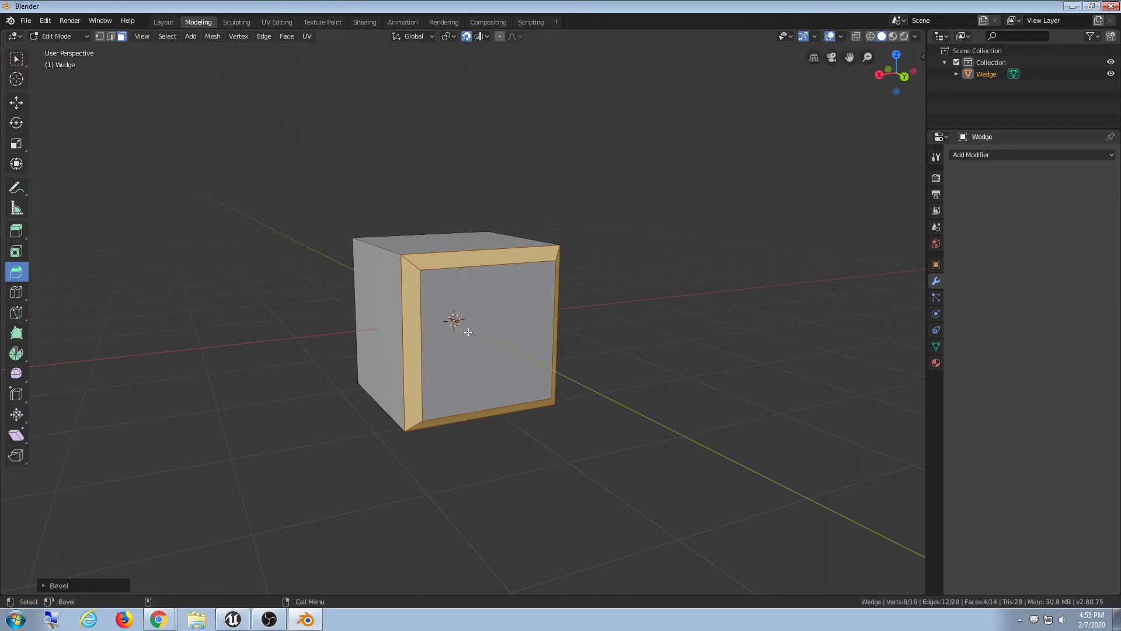
key("F2")
key("Return")
key("w")
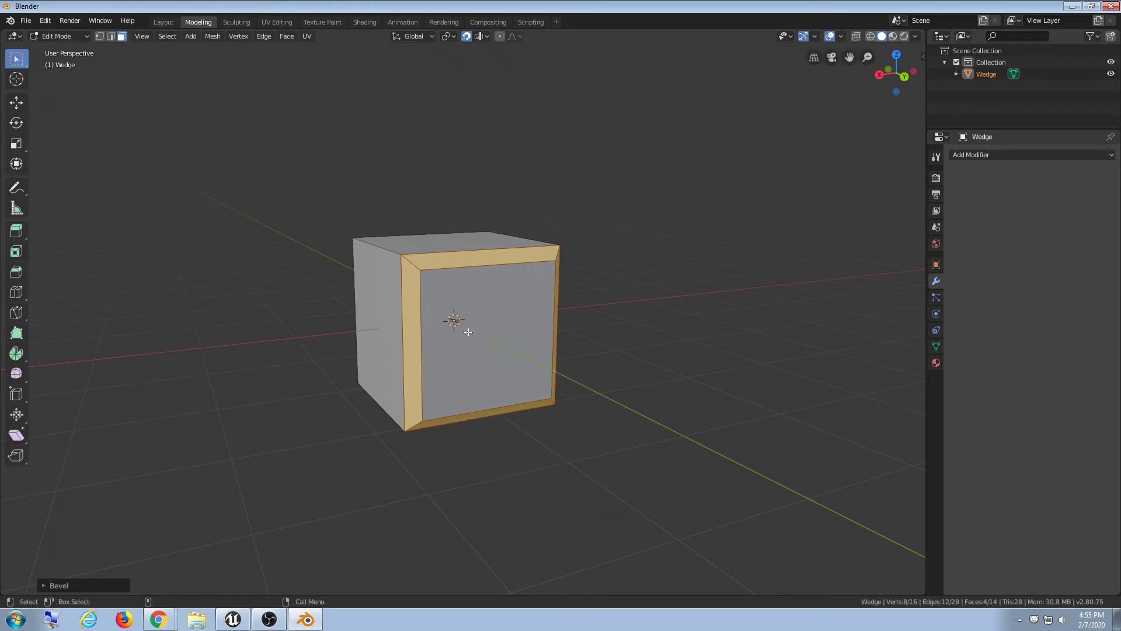
- Select the body's two opposite side faces along X and extrude them outward with Extrude Individual Faces
left_click(468, 332)
middle_click_drag(575, 337, 604, 405)
left_click(665, 307)
middle_click_drag(419, 397, 503, 393)
left_click(455, 326)
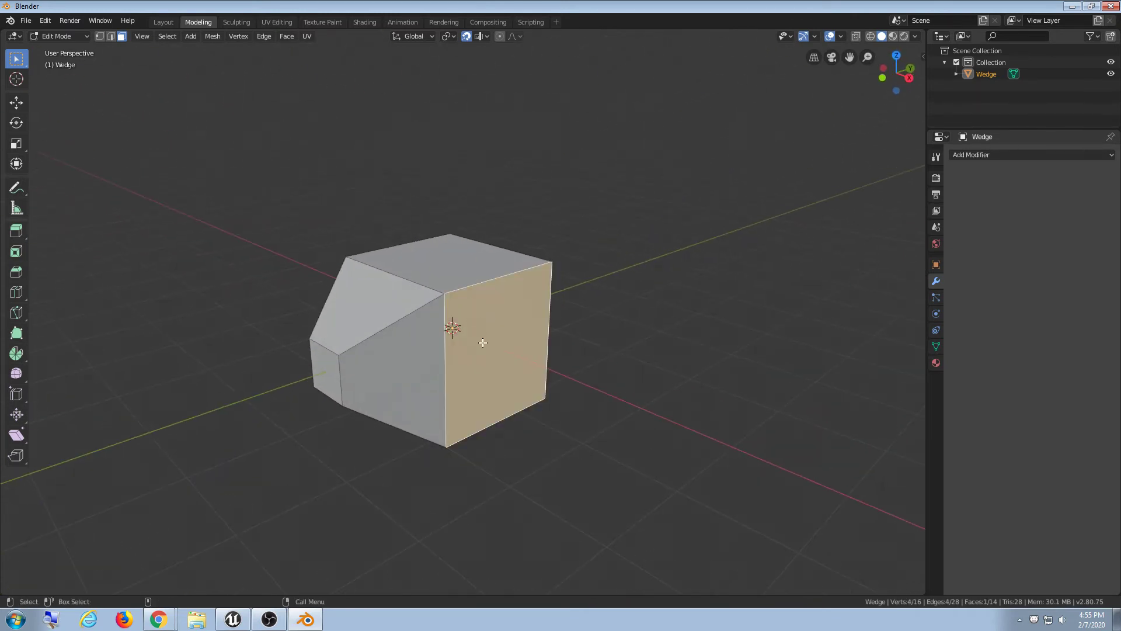
middle_click_drag(456, 325, 613, 367)
left_click(467, 350, "shift")
middle_click_drag(467, 350, 870, 369)
middle_click_drag(518, 338, 474, 359)
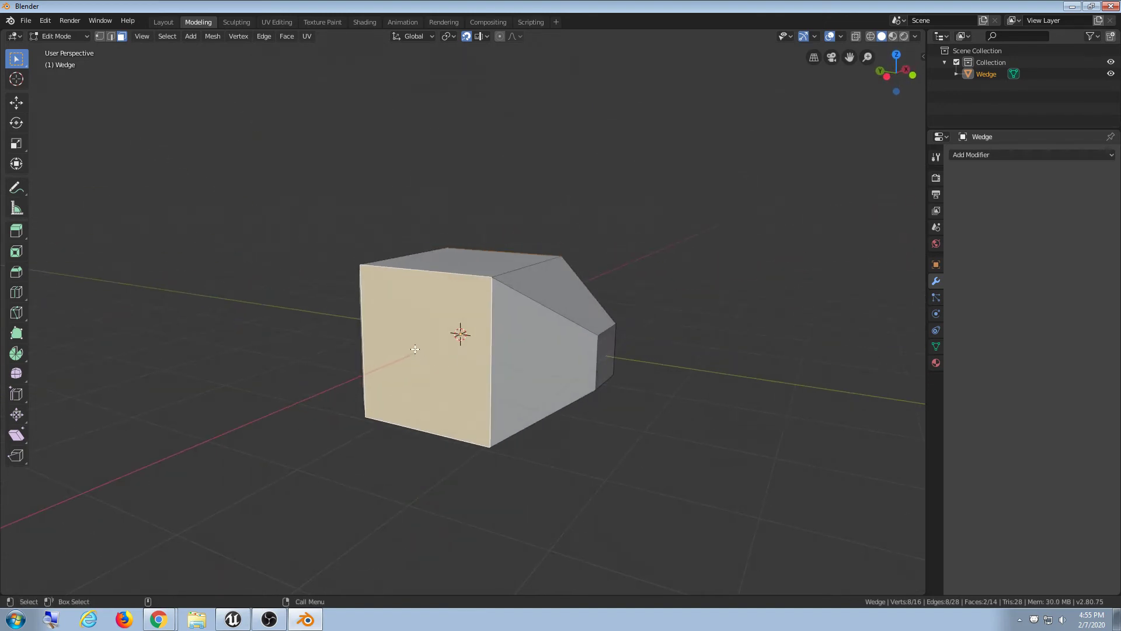
right_click(428, 322)
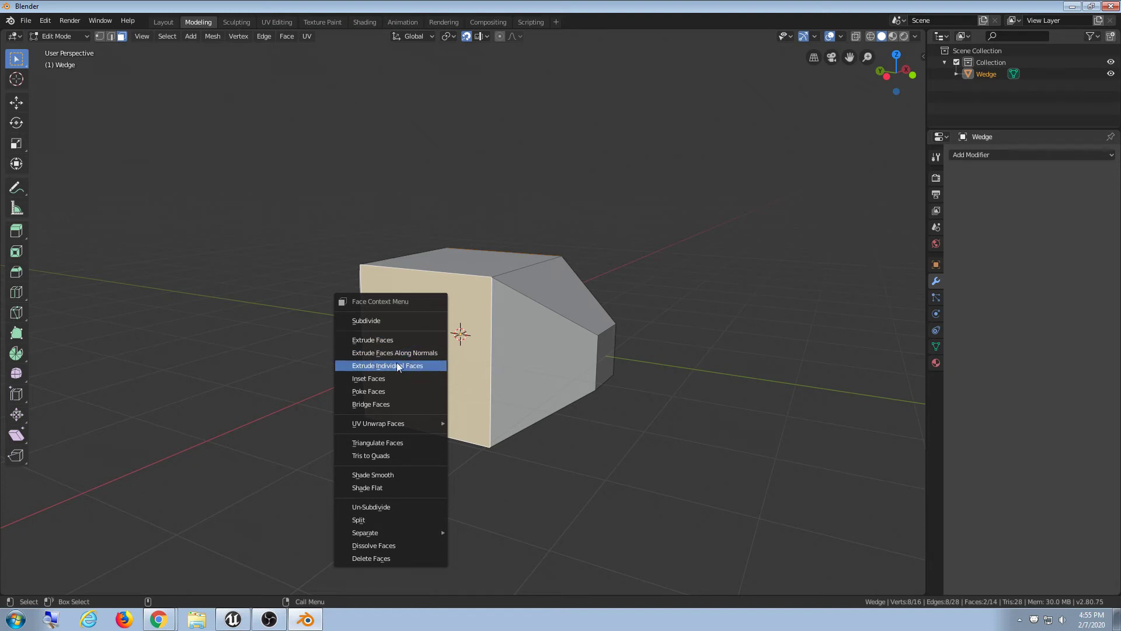
left_click(387, 365)
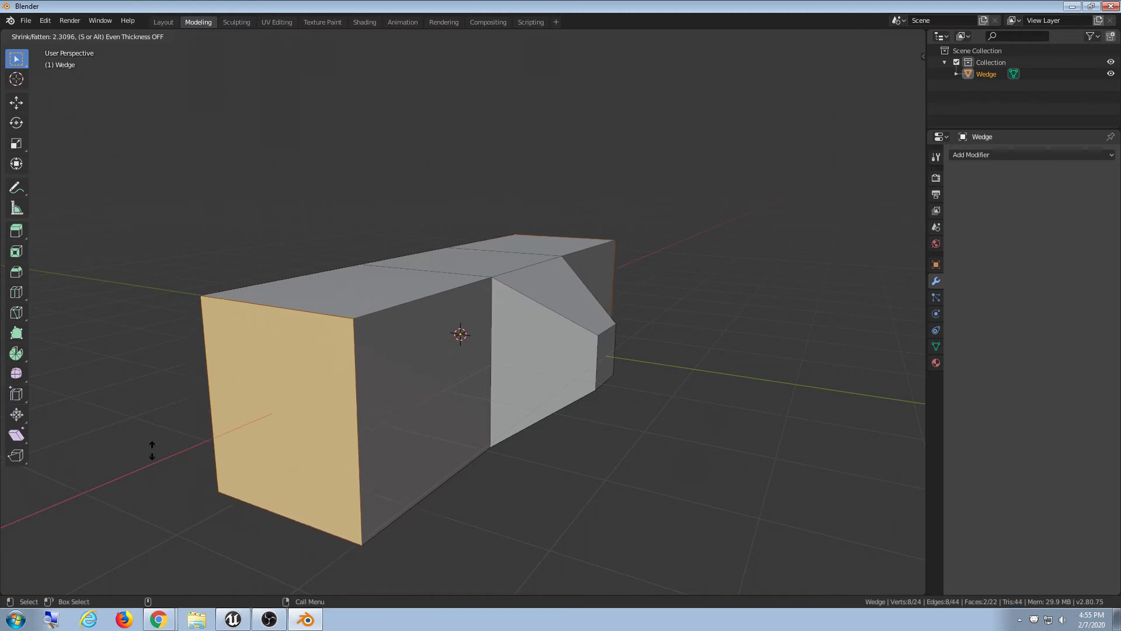
left_click(293, 420)
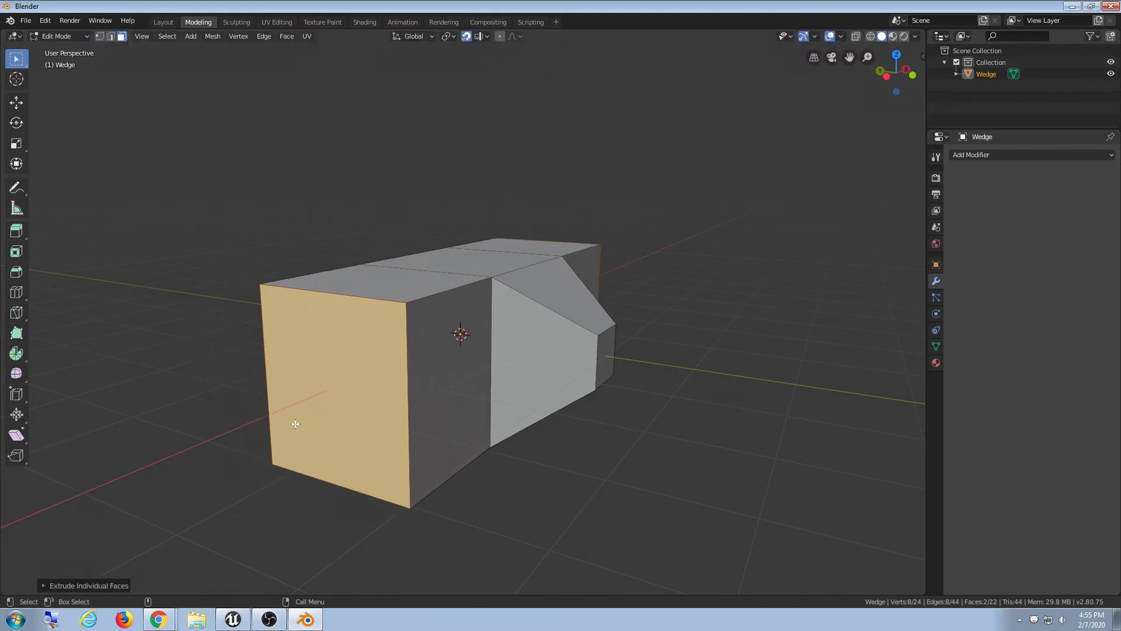
- Scale the two extruded X end faces down along Z and along Y so both arms taper outward
middle_click_drag(293, 421, 351, 402)
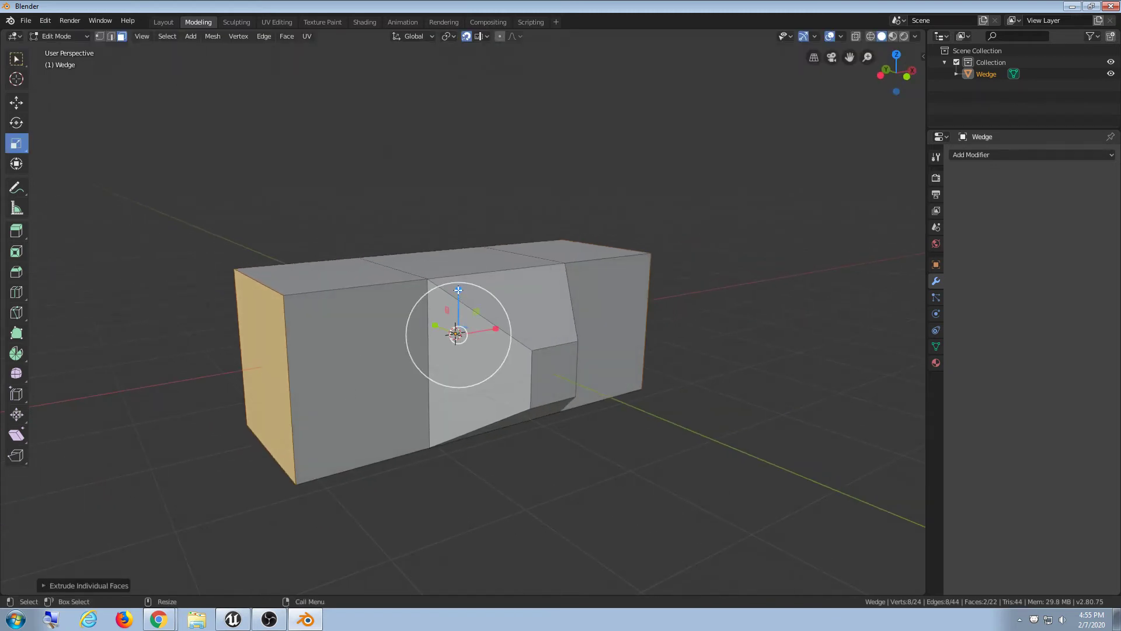
left_click_drag(459, 289, 383, 318)
middle_click_drag(383, 318, 465, 344)
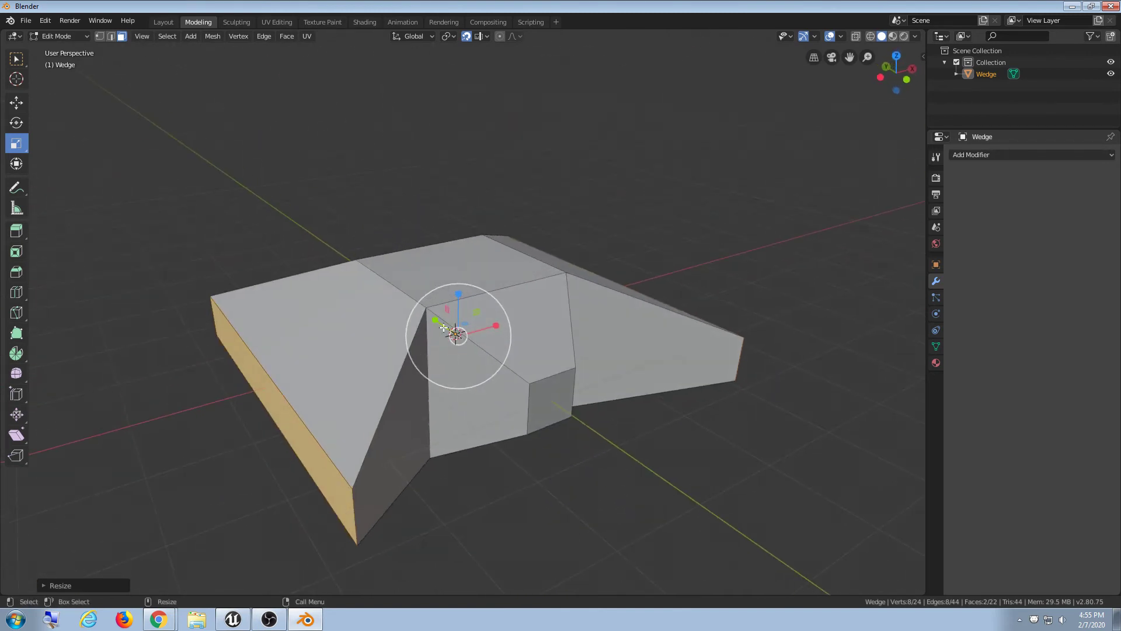
left_click_drag(440, 323, 456, 334)
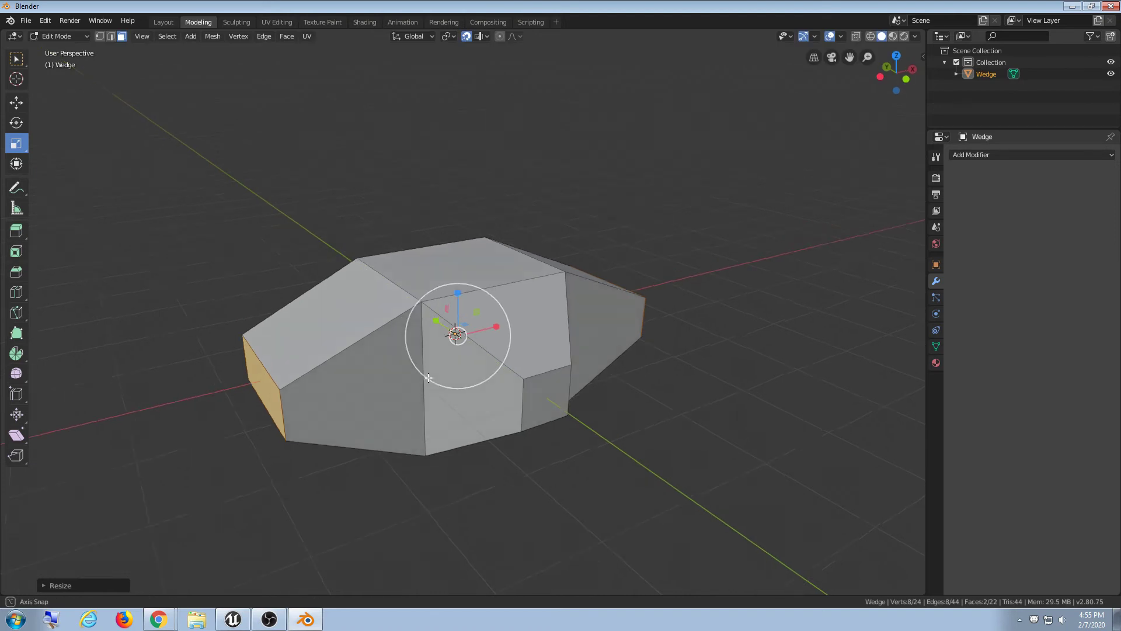
middle_click_drag(455, 334, 428, 375)
- Extrude the two tapered X end faces individually a short distance outward to add a straight segment on each arm
right_click(264, 380)
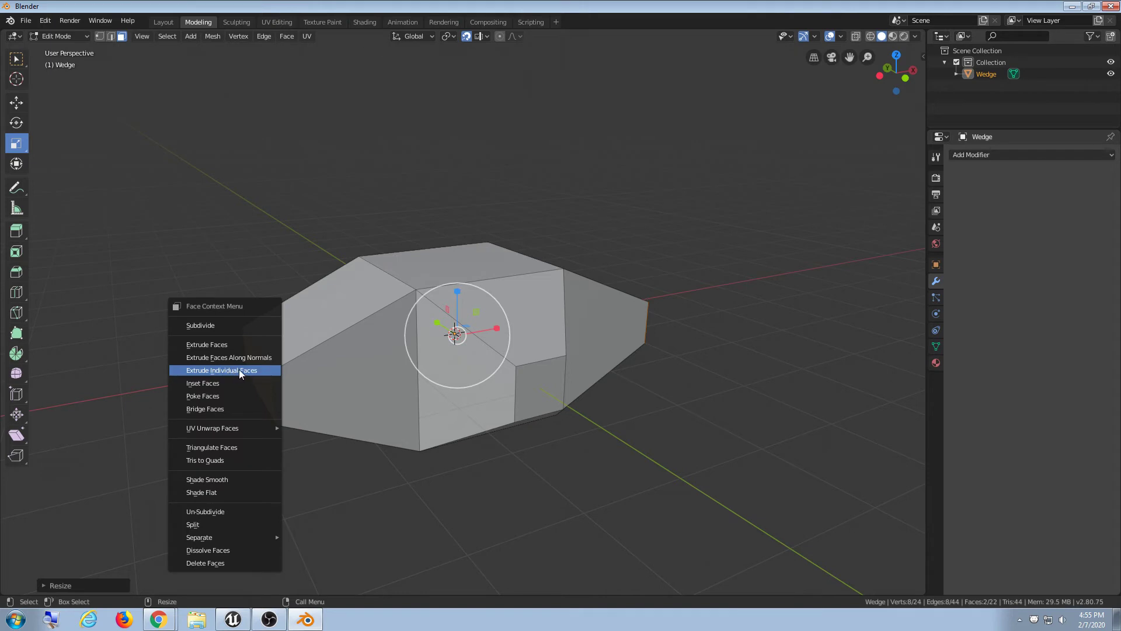
left_click(240, 369)
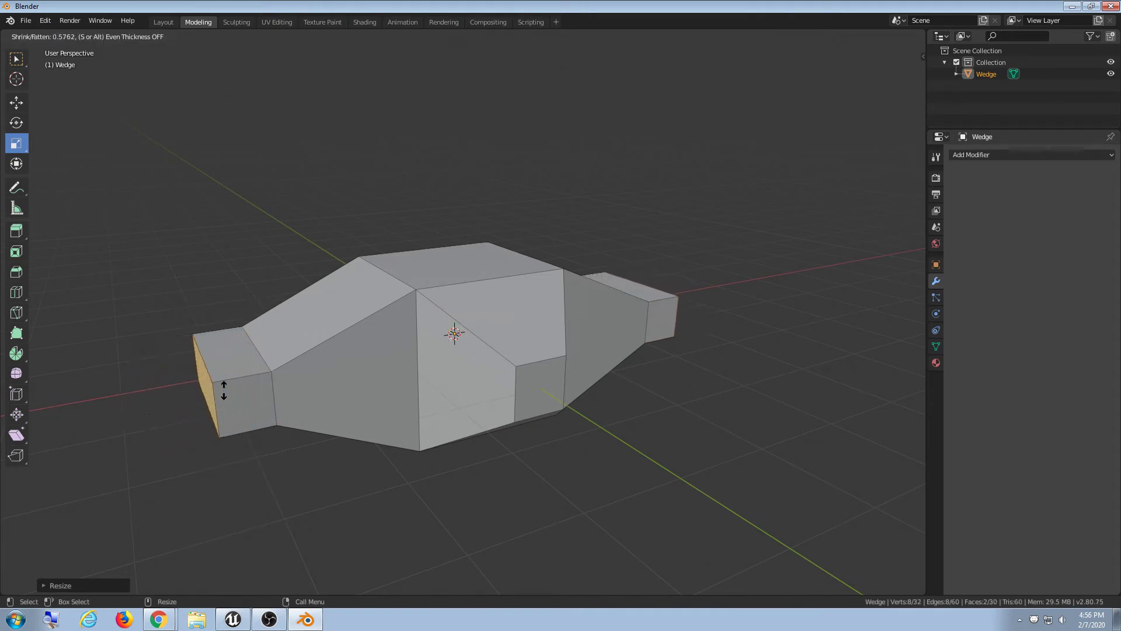
left_click(278, 380)
- Reselect the outermost faces of both arms and extrude them individually outward again to add a second short segment
right_click(230, 367)
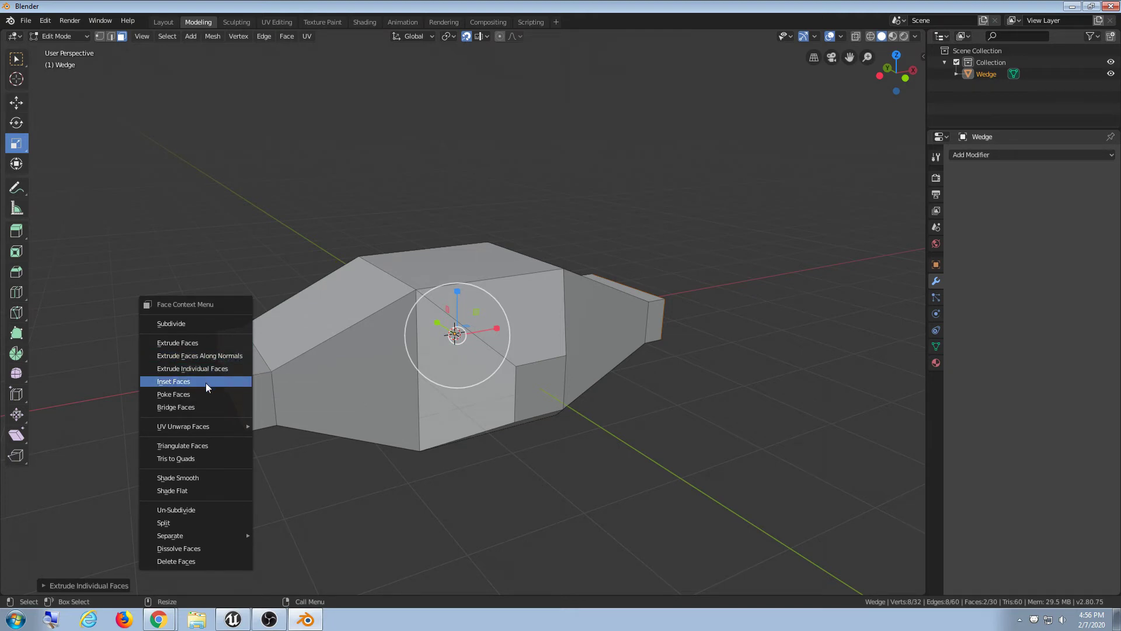
middle_click_drag(199, 403, 270, 450)
left_click(274, 443, "shift")
middle_click_drag(255, 393, 470, 420)
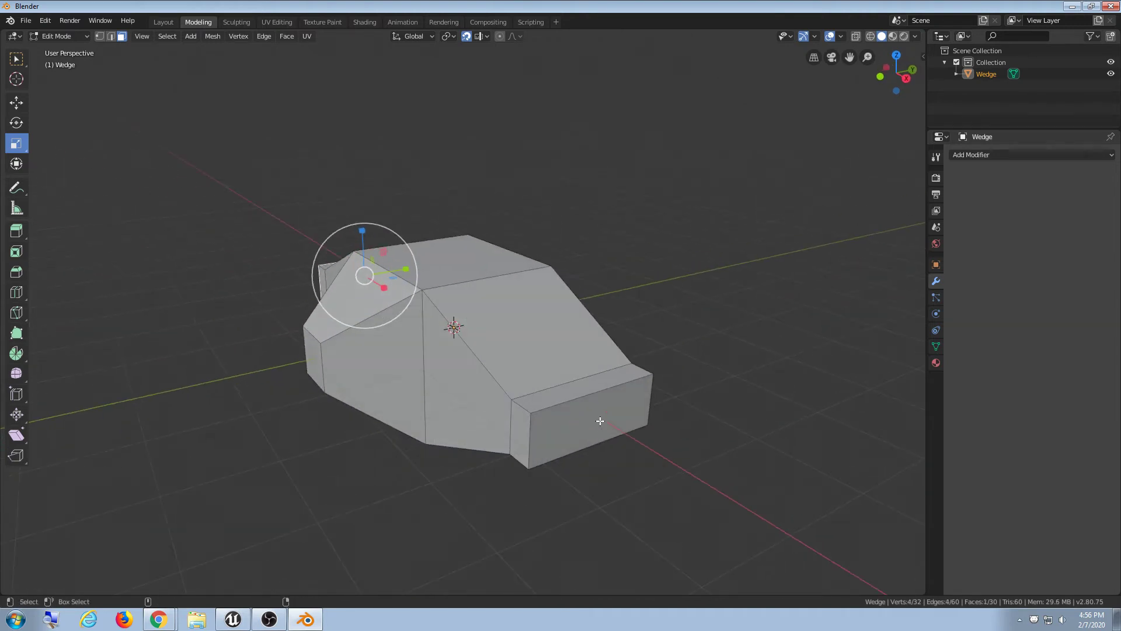
left_click(600, 421, "shift")
middle_click_drag(414, 447, 514, 449)
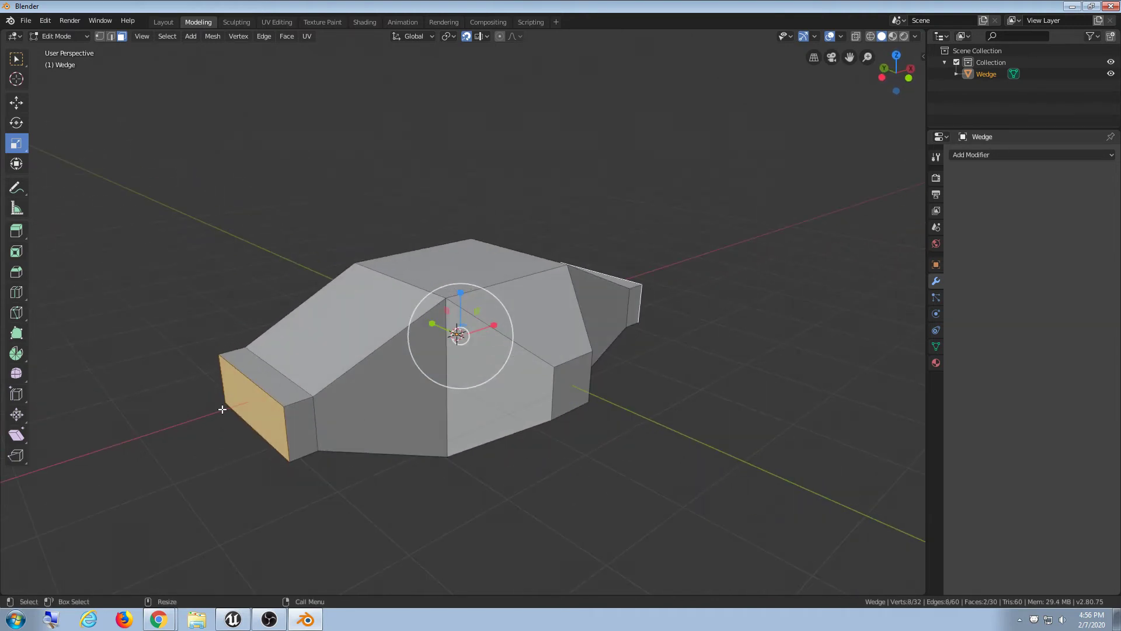
right_click(222, 407)
left_click(220, 399)
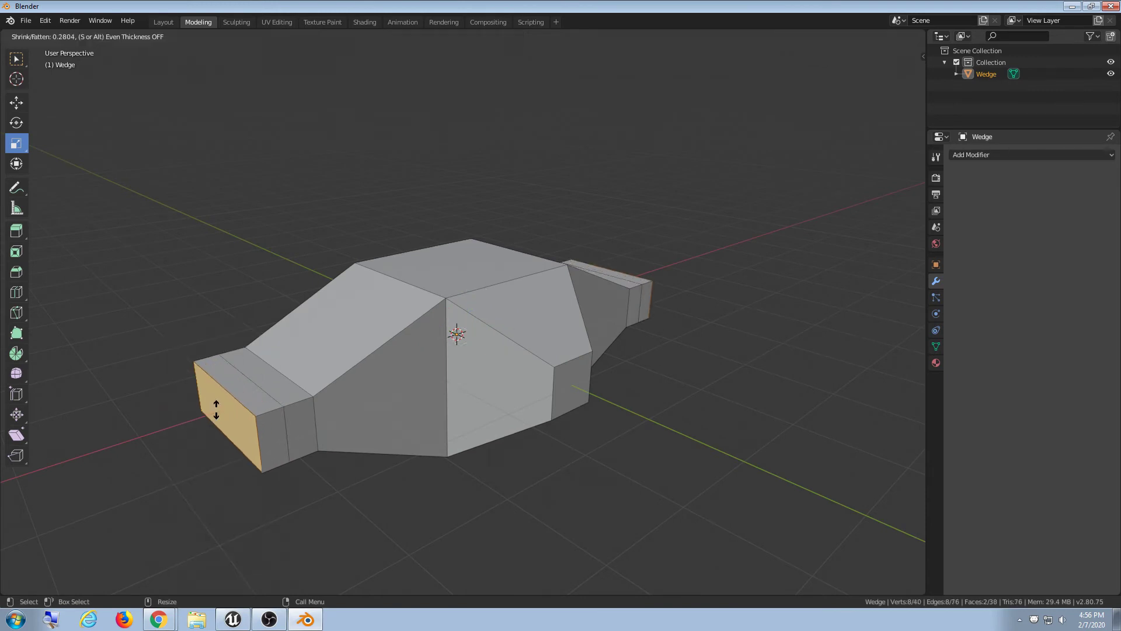
left_click(216, 414)
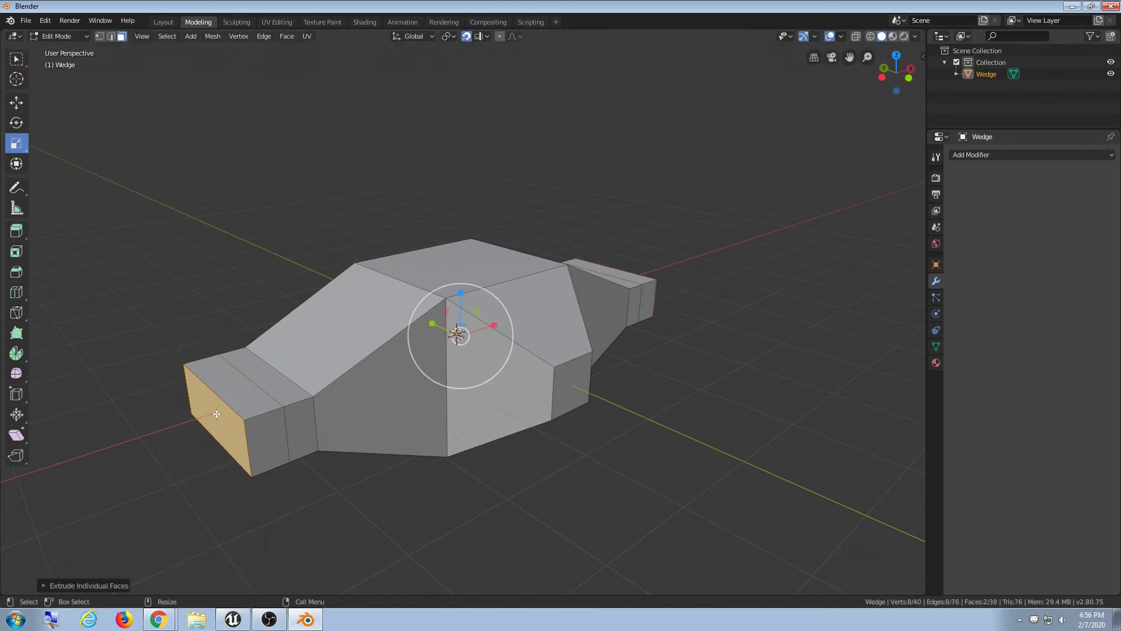
- Select the top and bottom faces of both outermost arm segments and extrude them individually into tall vertical wings
key("ctrl+shift+a")
left_click(243, 400)
left_click_drag(409, 448, 327, 452, "alt")
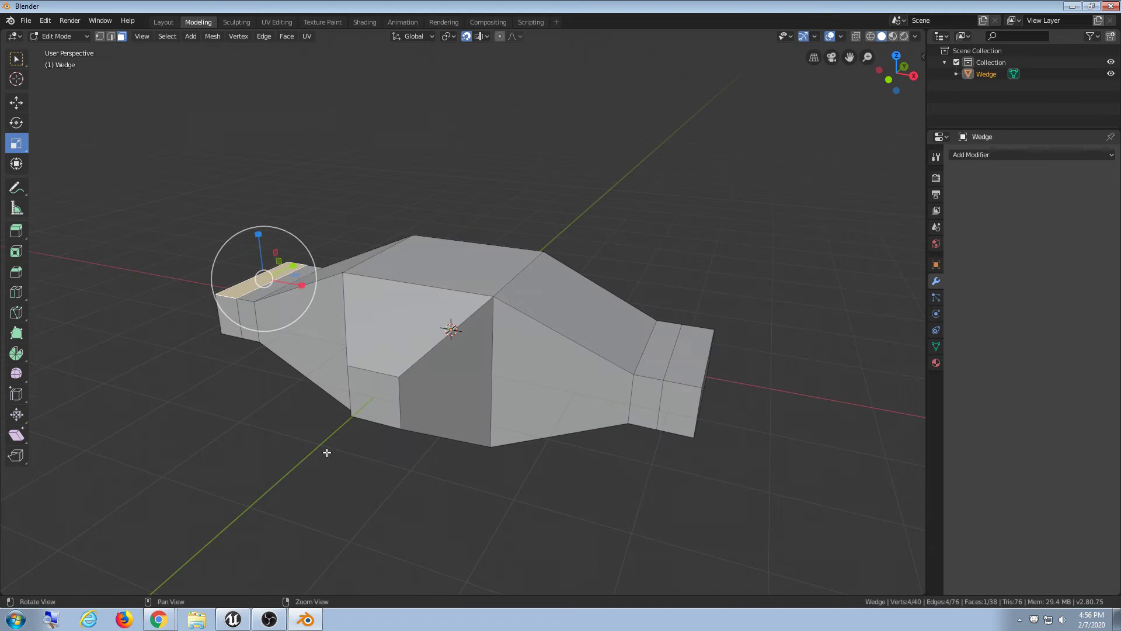
left_click(697, 372, "shift")
middle_click_drag(642, 393, 365, 363)
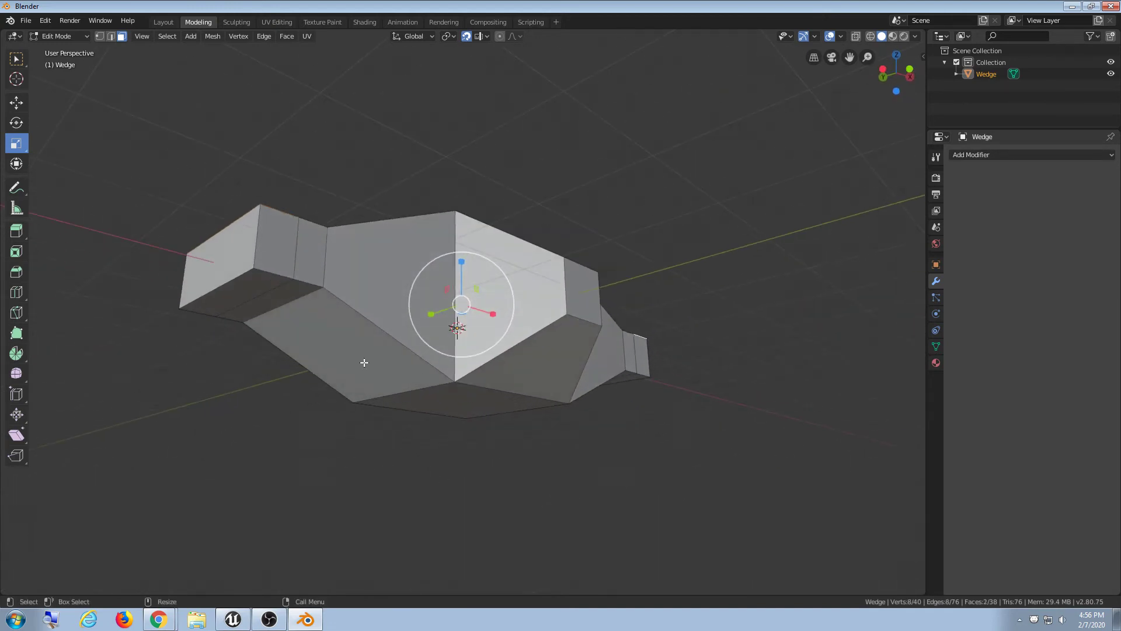
left_click(242, 288, "shift")
middle_click_drag(242, 289, 438, 376)
left_click(698, 350, "shift")
middle_click_drag(618, 373, 257, 385)
right_click(295, 353)
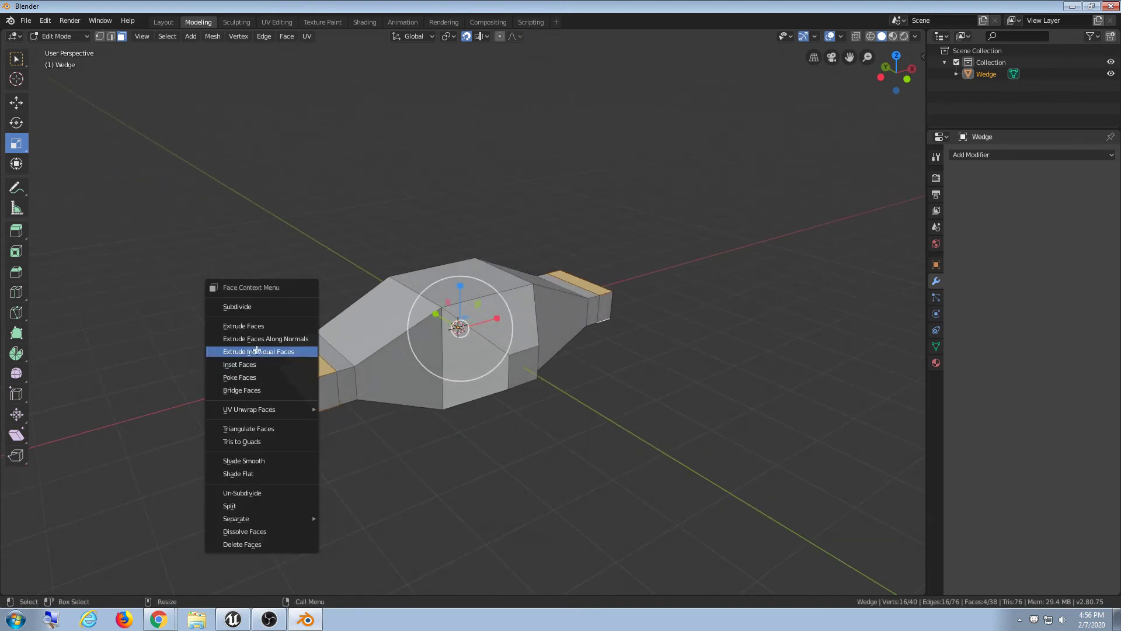
left_click(271, 352)
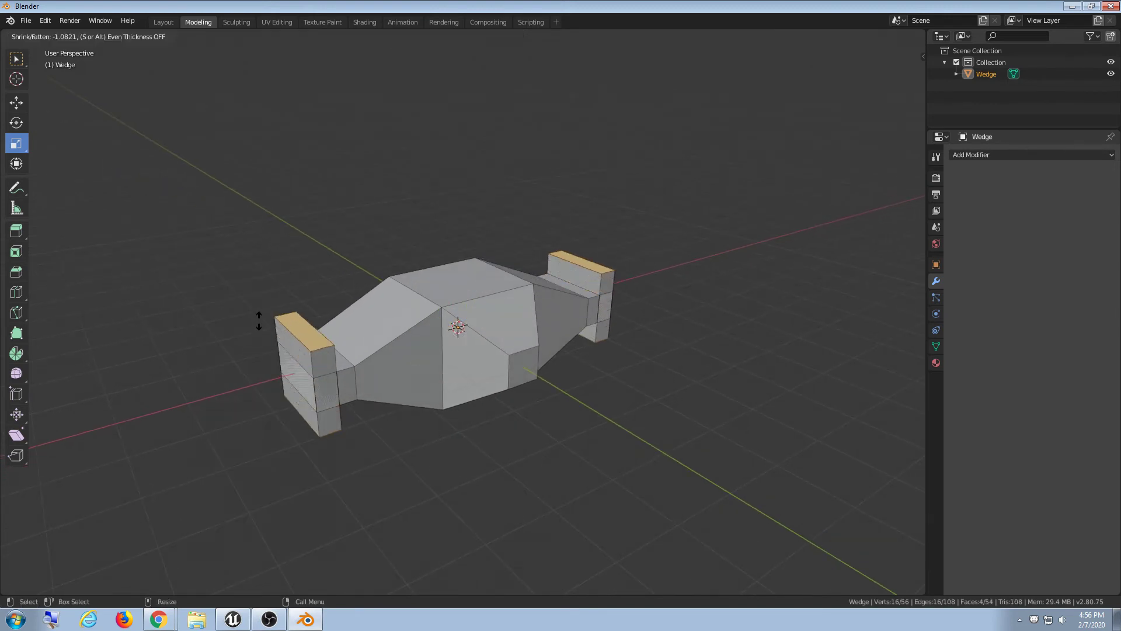
left_click(267, 421)
middle_click_drag(267, 422, 430, 343)
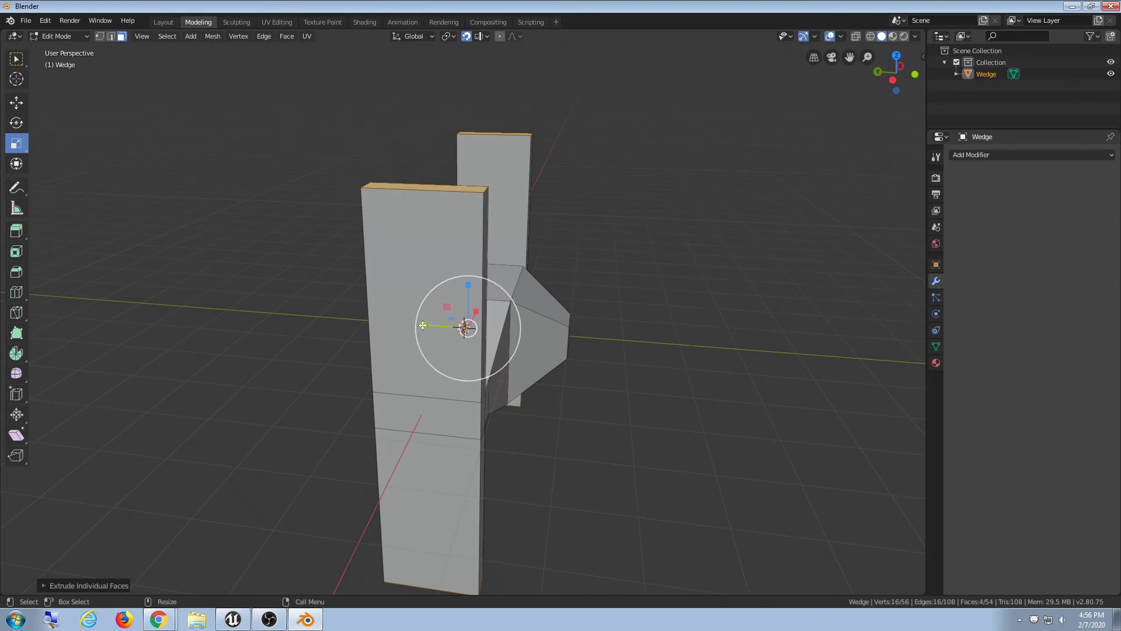
- Scale the wings' top and bottom end faces down along Y so each wing narrows toward its tips
left_click_drag(422, 324, 446, 331)
middle_click_drag(446, 331, 380, 375)
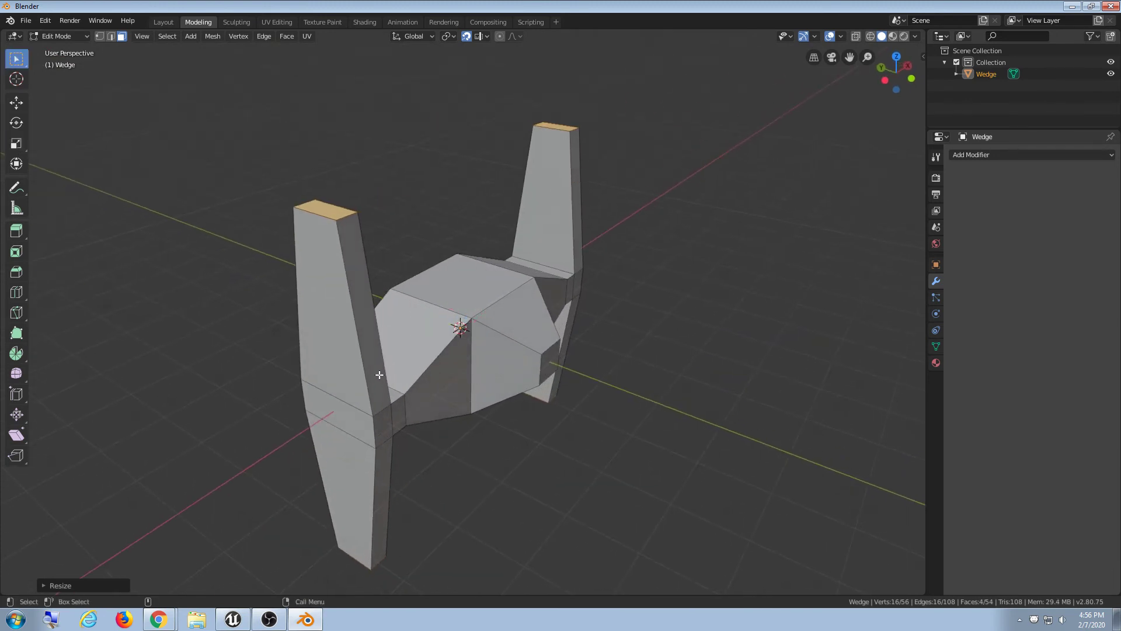
- Try selecting the narrow rim faces of one wing one by one on each side
left_click(380, 374)
left_click(387, 438, "shift")
left_click(385, 467, "shift")
middle_click_drag(385, 468, 428, 498)
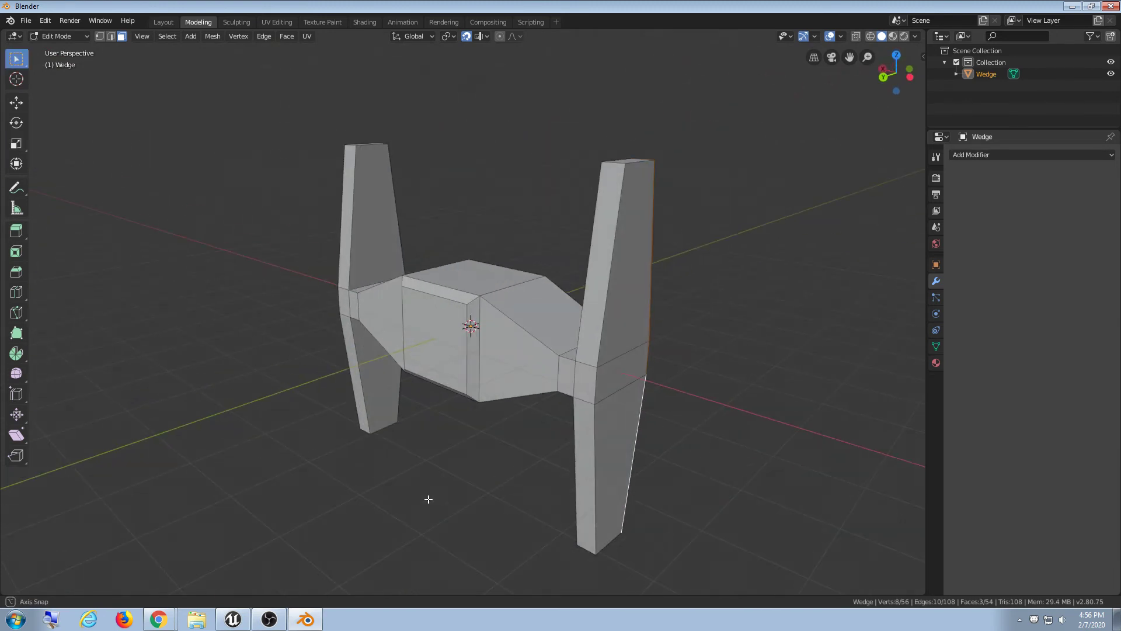
middle_click_drag(649, 365, 560, 331)
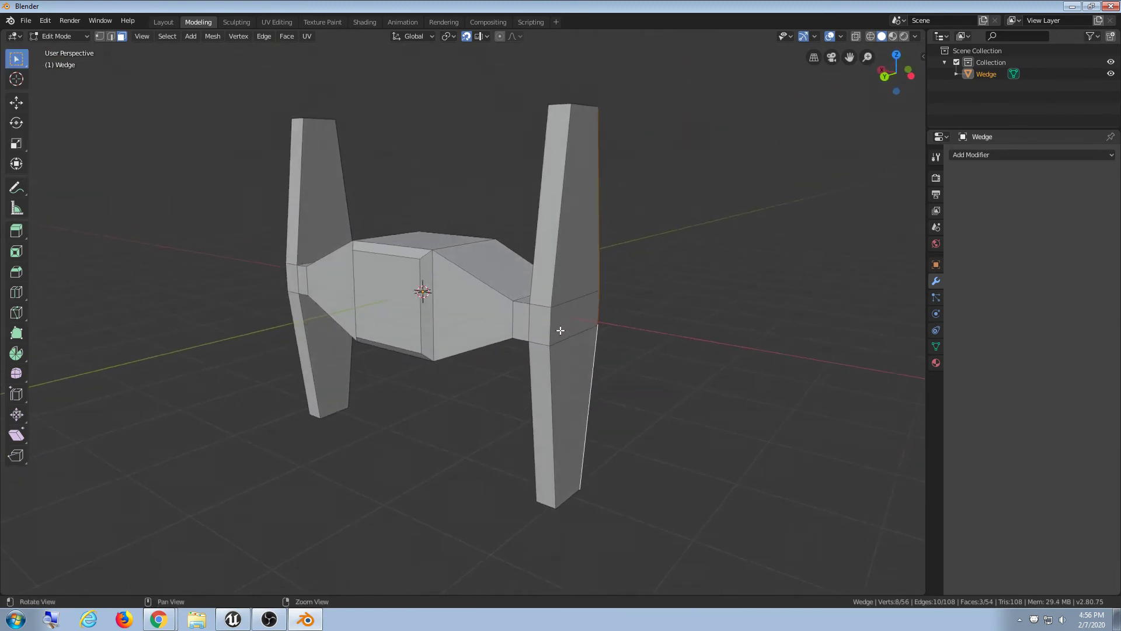
left_click(544, 222)
left_click(538, 324)
left_click(541, 373)
- Try face-loop selections around a wing, the central body and an arm
middle_click_drag(541, 372, 345, 308)
left_click(338, 292, "alt")
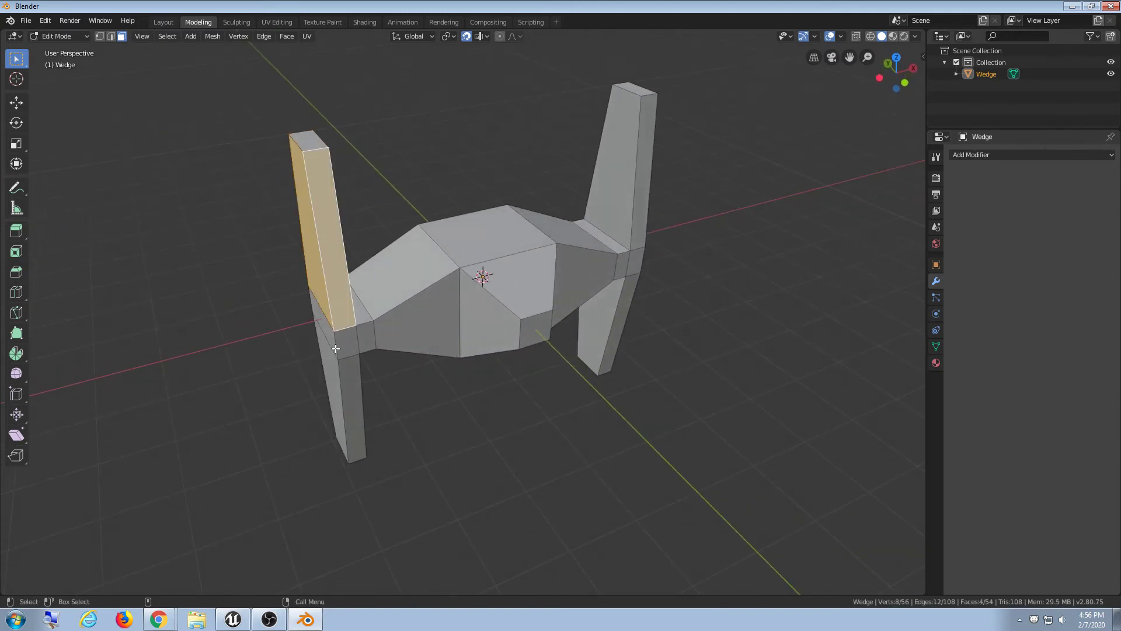
middle_click_drag(336, 348, 556, 317)
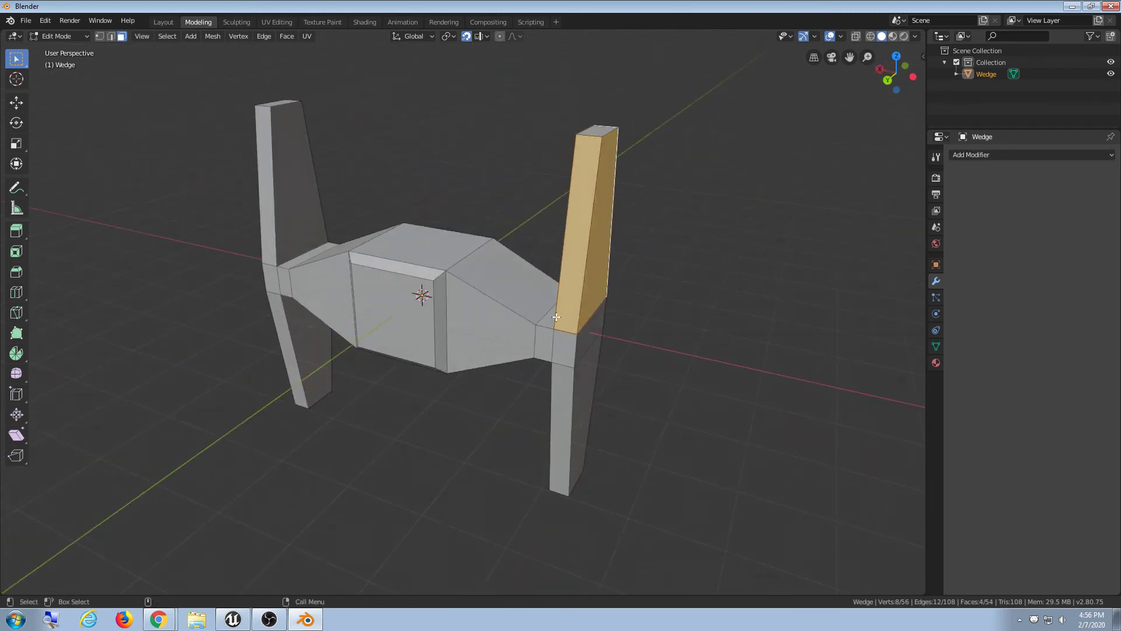
middle_click_drag(609, 383, 418, 253)
left_click(417, 247, "alt")
left_click(496, 236, "alt")
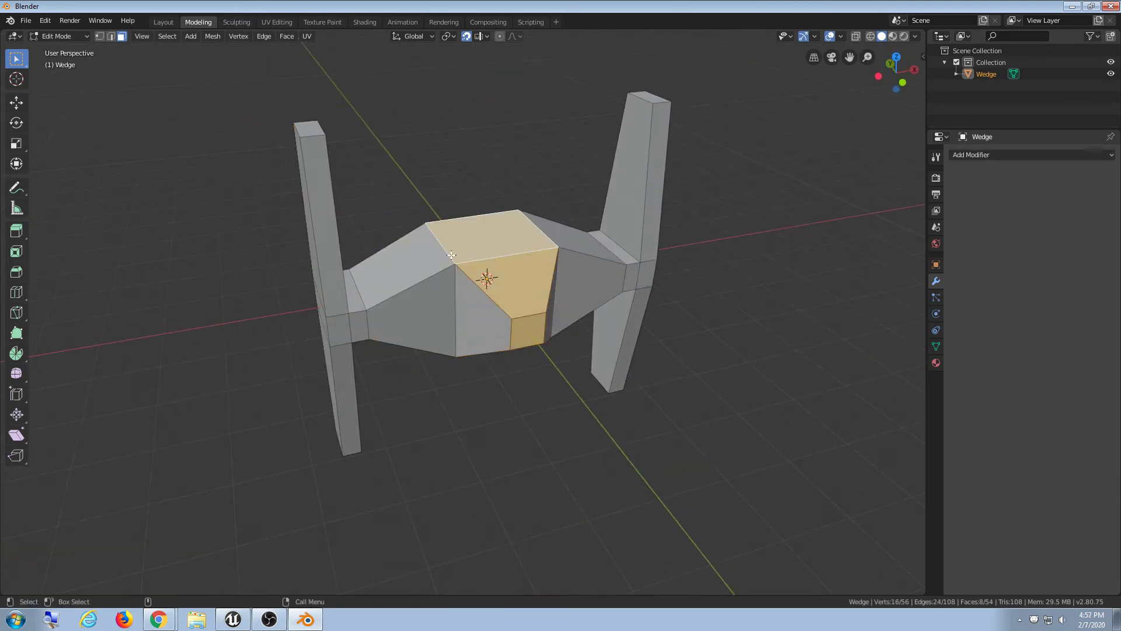
left_click(498, 236, "alt")
left_click(499, 236, "alt")
left_click(524, 234, "alt")
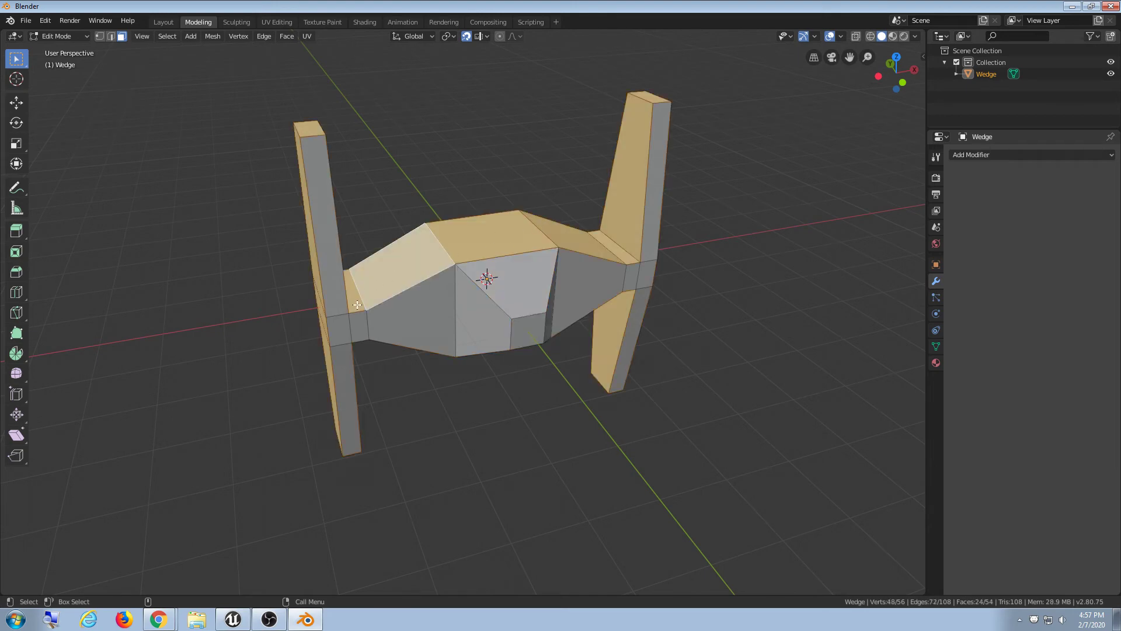
left_click(416, 252, "alt")
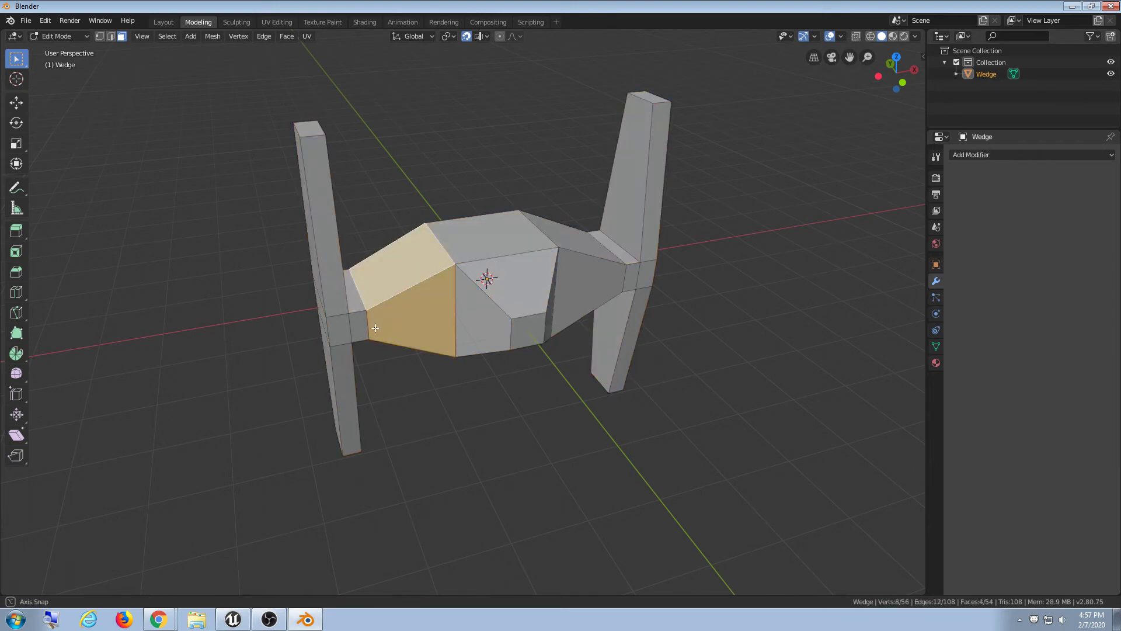
- Select the complete ring of narrow rim faces around one wing, including its top and bottom ends
middle_click_drag(374, 328, 367, 252)
left_click(378, 261)
left_click(393, 401, "ctrl")
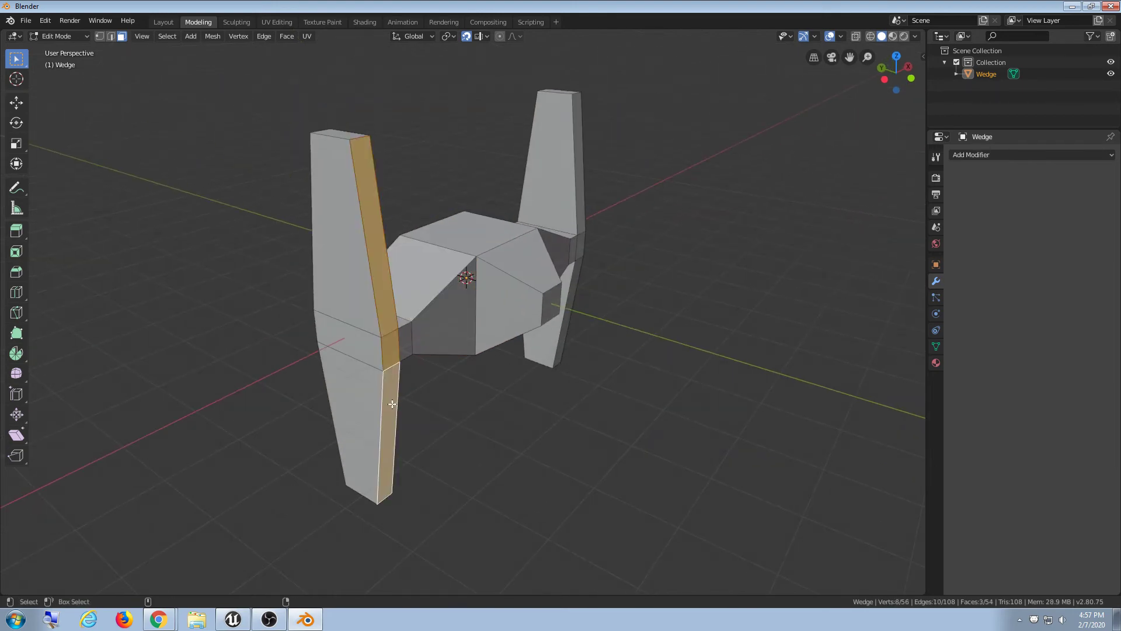
middle_click_drag(393, 400, 513, 368)
left_click(563, 258, "ctrl")
middle_click_drag(562, 258, 448, 310)
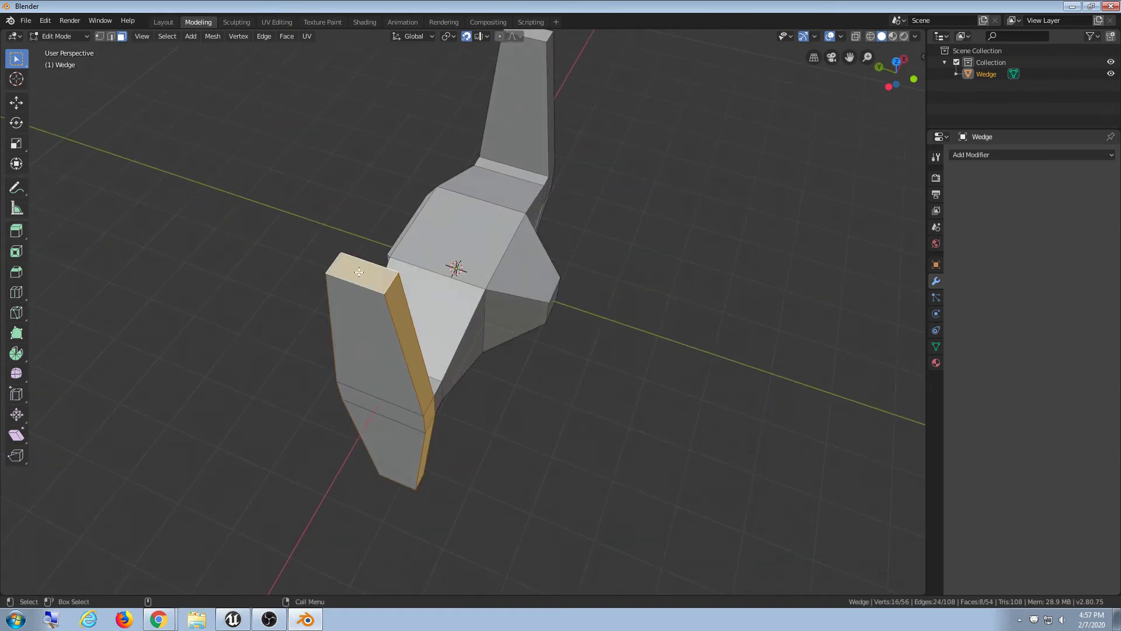
middle_click_drag(359, 271, 638, 277)
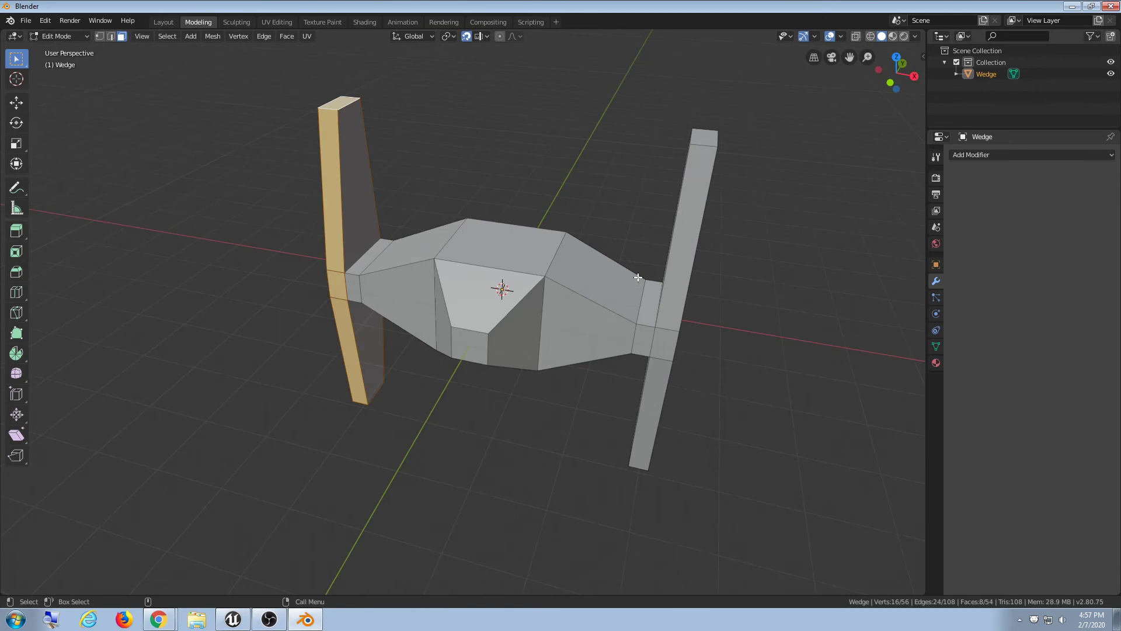
- Add all the narrow rim faces of the opposite wing to the selection, including both of its ends
left_click(670, 284, "shift")
left_click(659, 364, "shift")
left_click(660, 348, "shift")
middle_click_drag(660, 348, 390, 351)
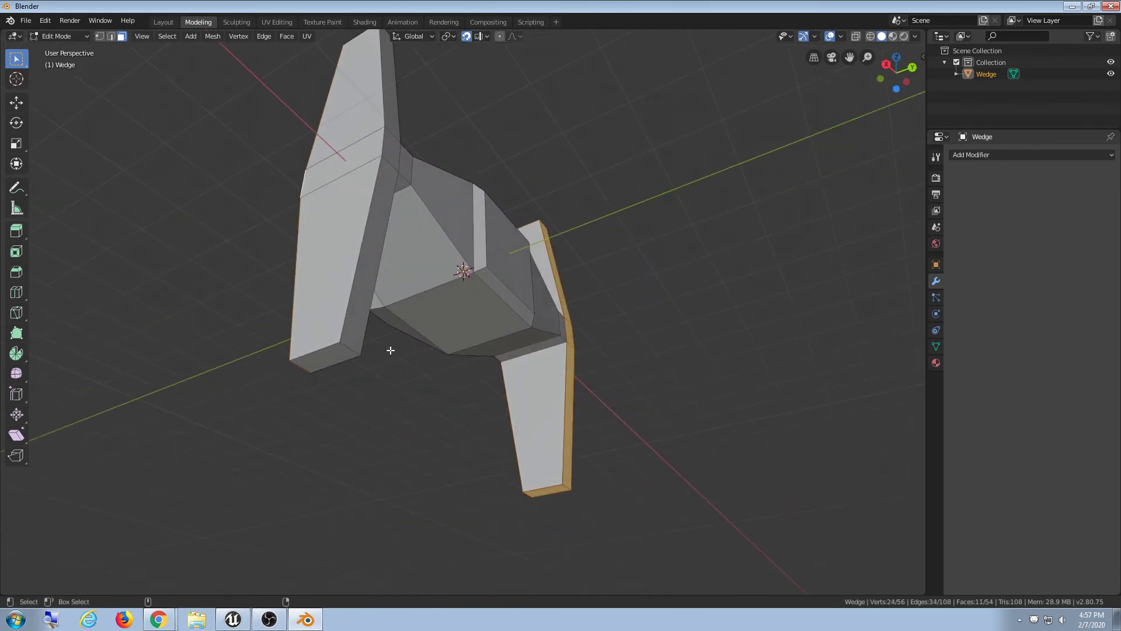
left_click(362, 310, "shift")
middle_click_drag(426, 256, 403, 345)
left_click(330, 371, "shift")
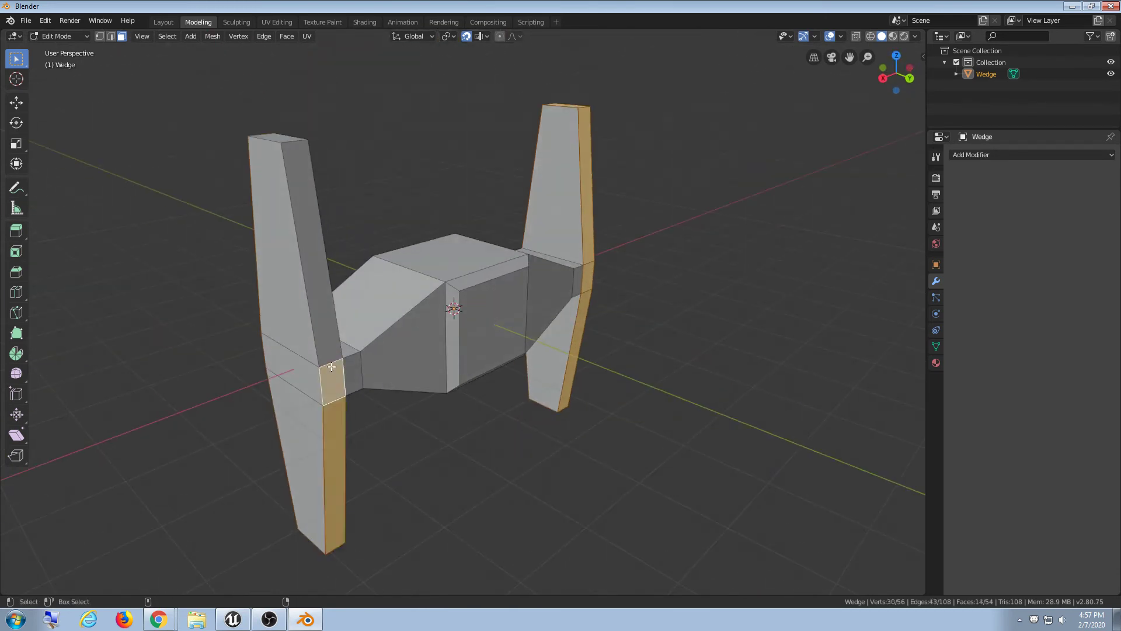
left_click(326, 337, "shift")
middle_click_drag(244, 249, 331, 259)
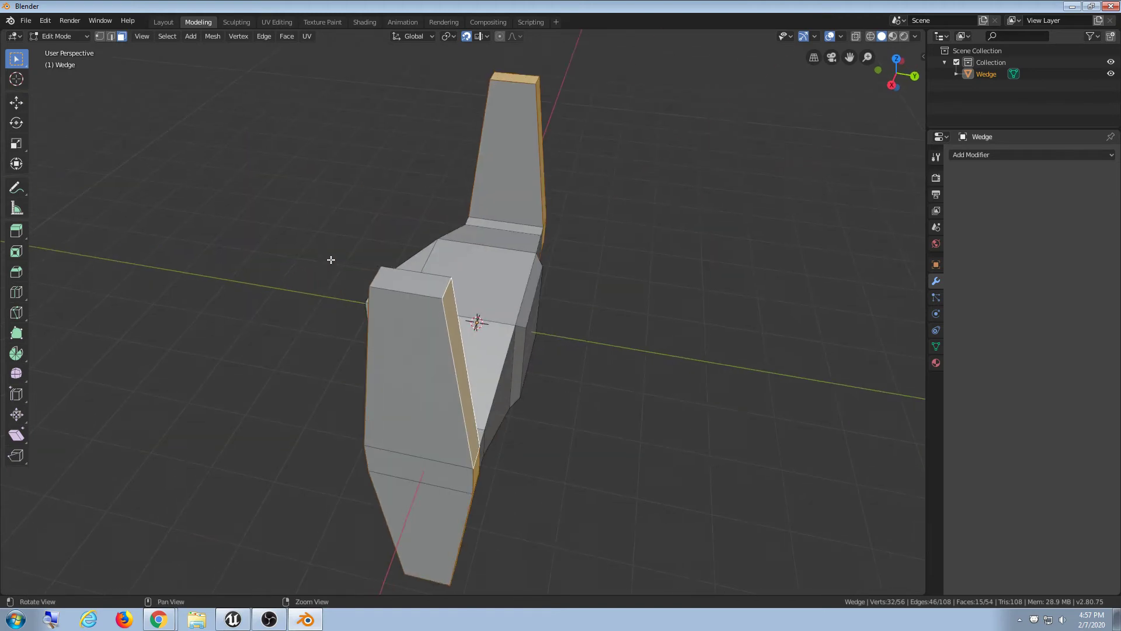
left_click(405, 283, "shift")
- Scale the selected rim faces of both wings up along Y to make the wings broader
middle_click_drag(406, 283, 476, 250)
key("r")
scroll(467, 260, "down", 1)
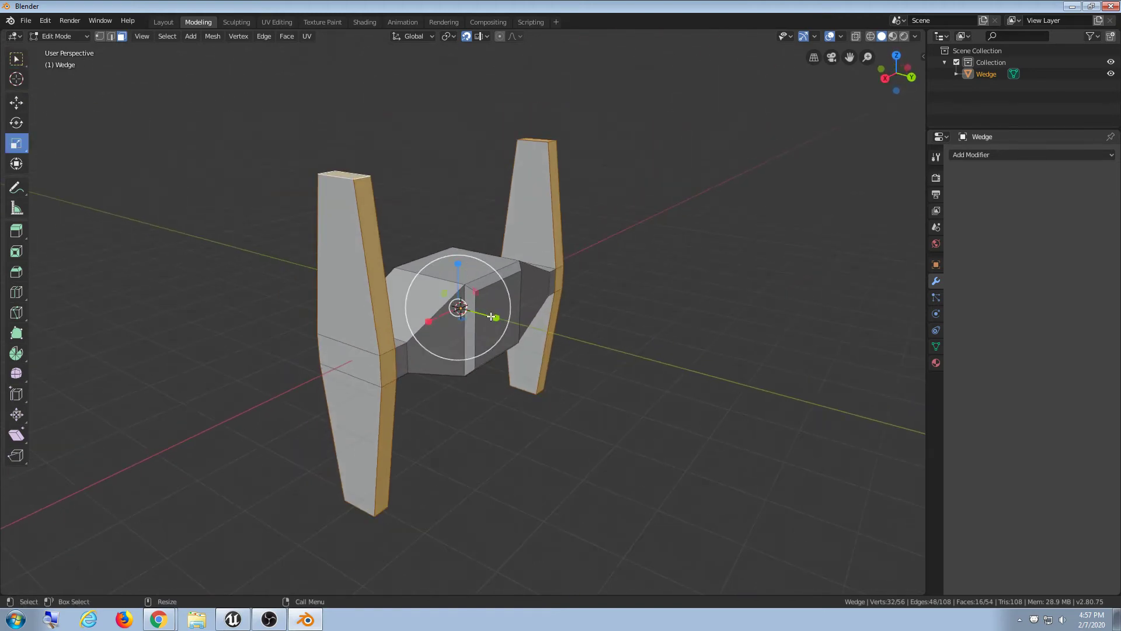
left_click_drag(492, 316, 541, 333)
middle_click_drag(541, 333, 713, 358)
key("w")
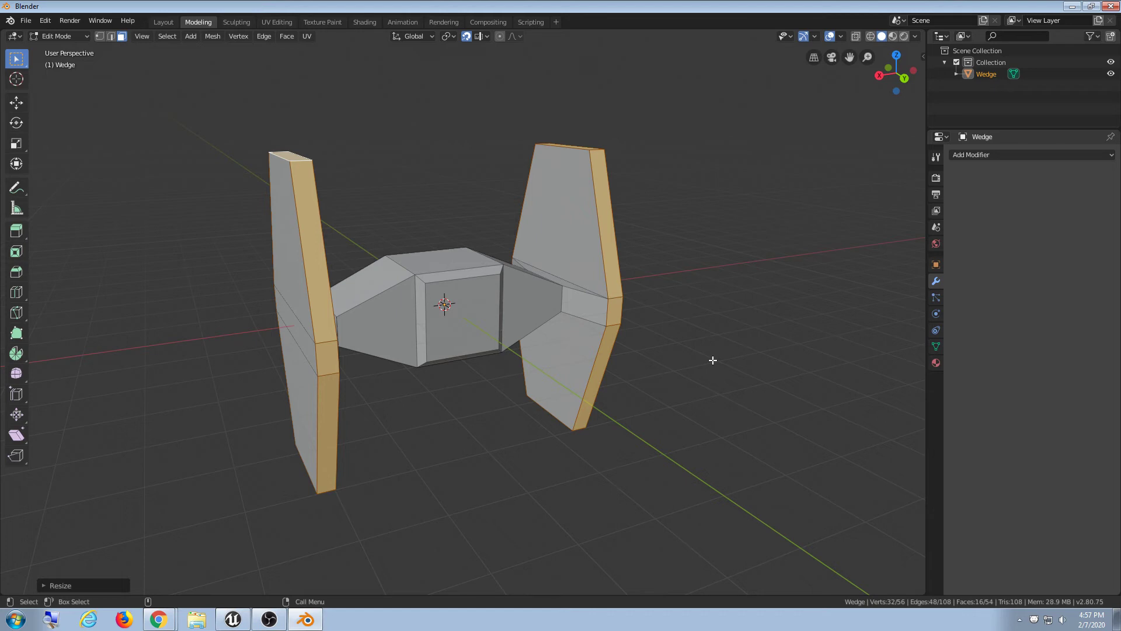
- Rename the object as TieFighter and clear the face selection
key("F2")
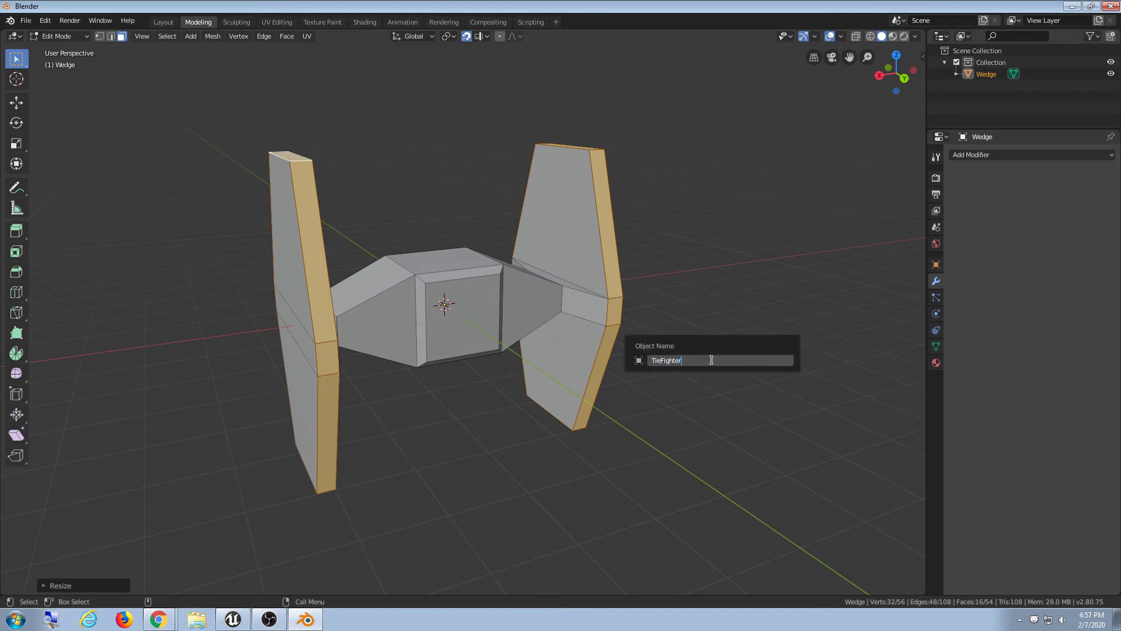
key("Return")
left_click(708, 360)
- Switch the TieFighter model from Edit Mode to Object Mode and activate the Move tool
middle_click_drag(507, 370, 484, 371)
scroll(466, 307, "down", 3)
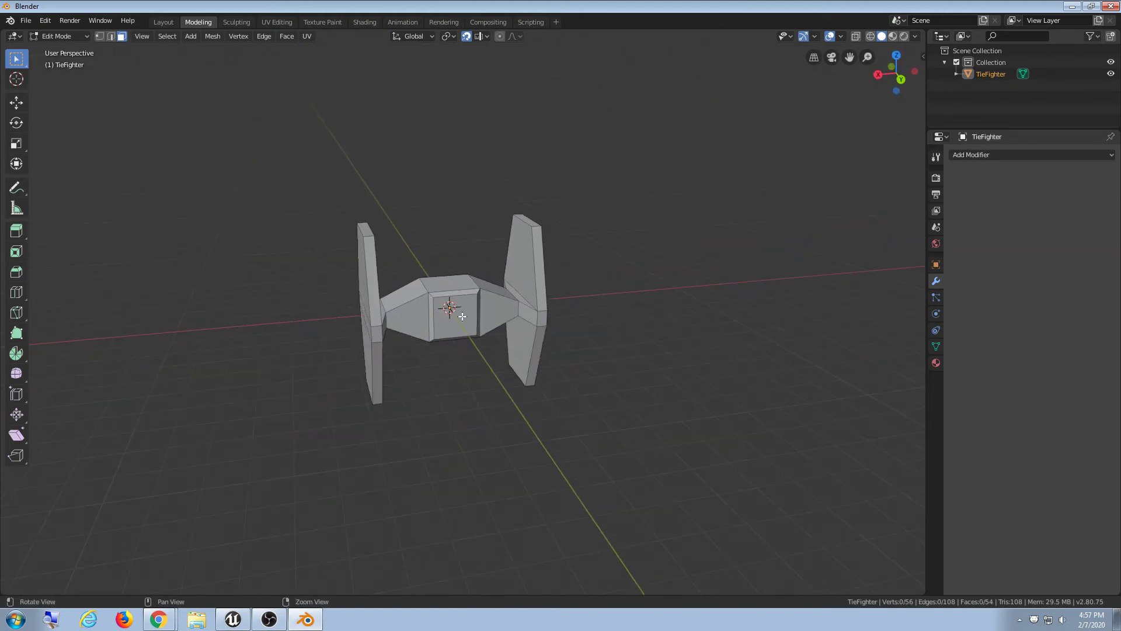
middle_click_drag(461, 315, 605, 382)
scroll(462, 289, "up", 1)
scroll(463, 289, "up", 2)
left_click(467, 342)
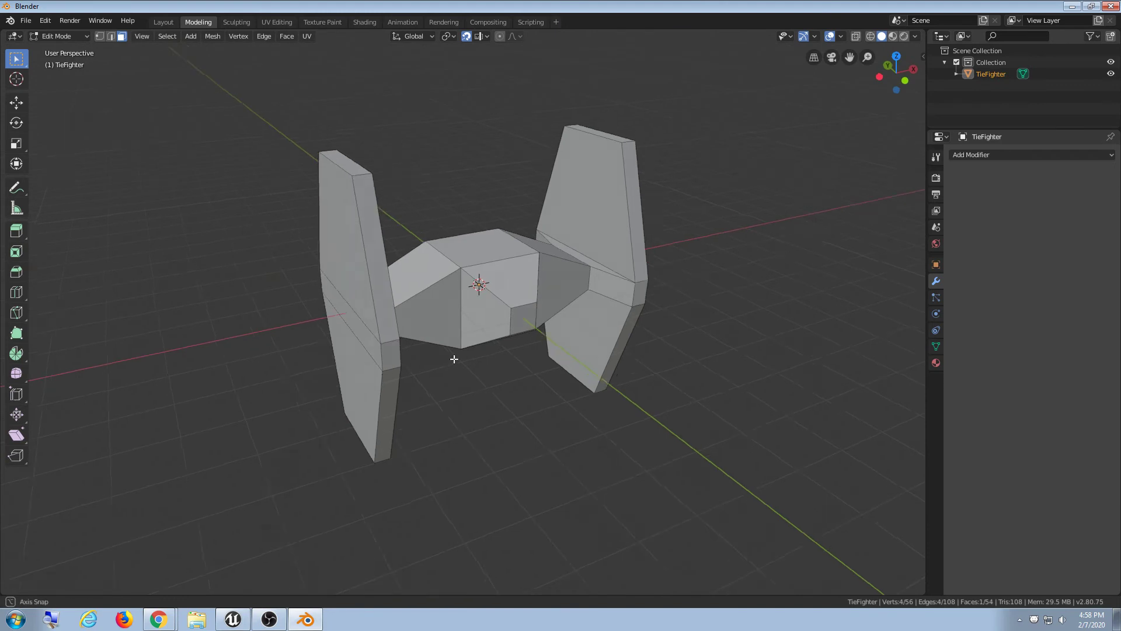
mouse_move(453, 358)
middle_mouse_down()
mouse_move(458, 305)
mouse_move(454, 346)
middle_mouse_up()
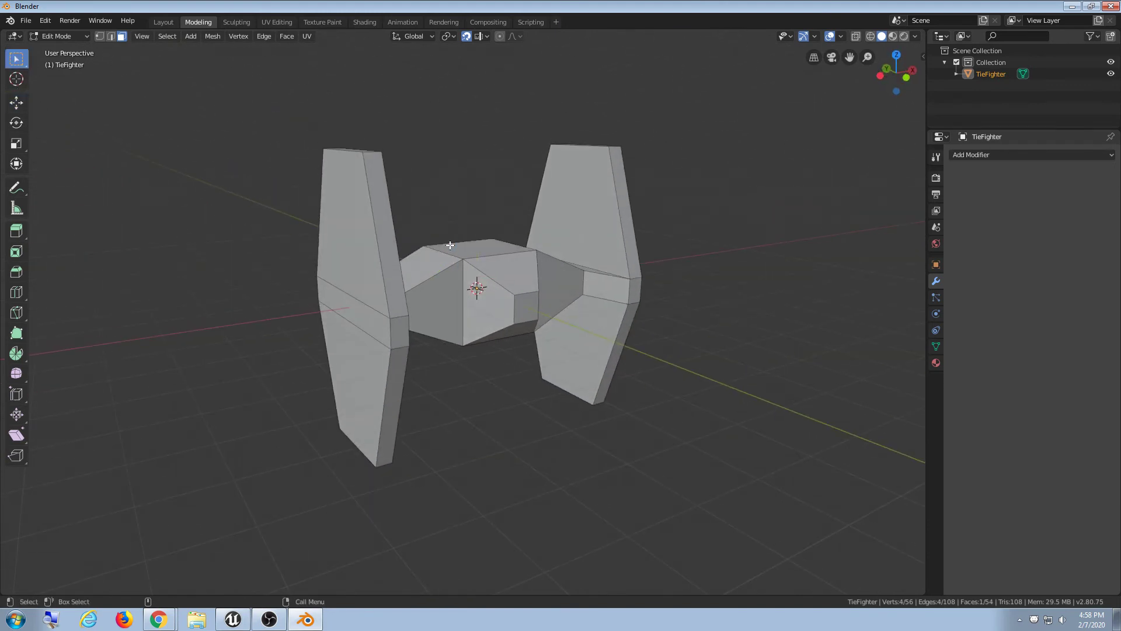
key("Tab")
middle_click_drag(532, 272, 471, 345)
key("shift+space")
key("g")
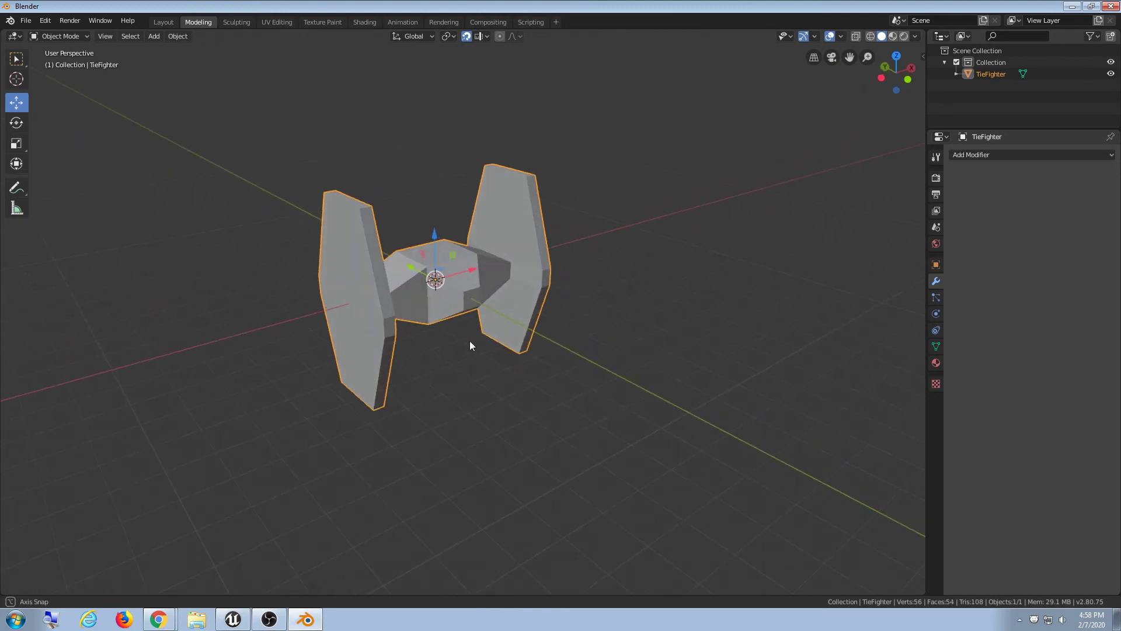
- Set up an FBX export to the Desktop folder with the file name SM_TieFighter.fbx
left_click(26, 21)
mouse_move(41, 191)
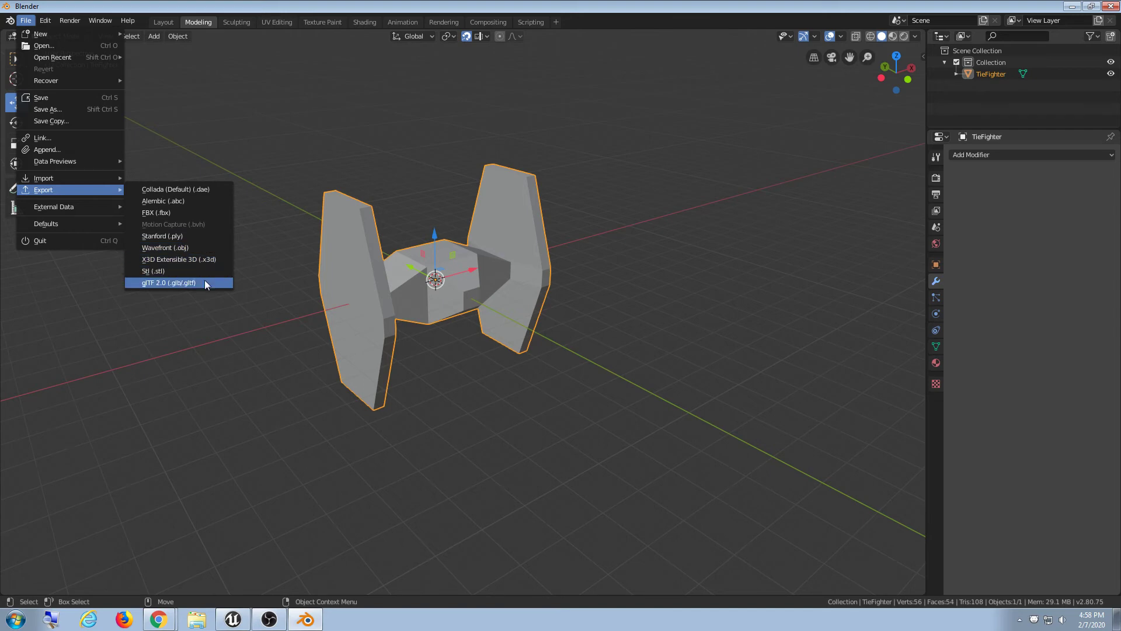
left_click(177, 212)
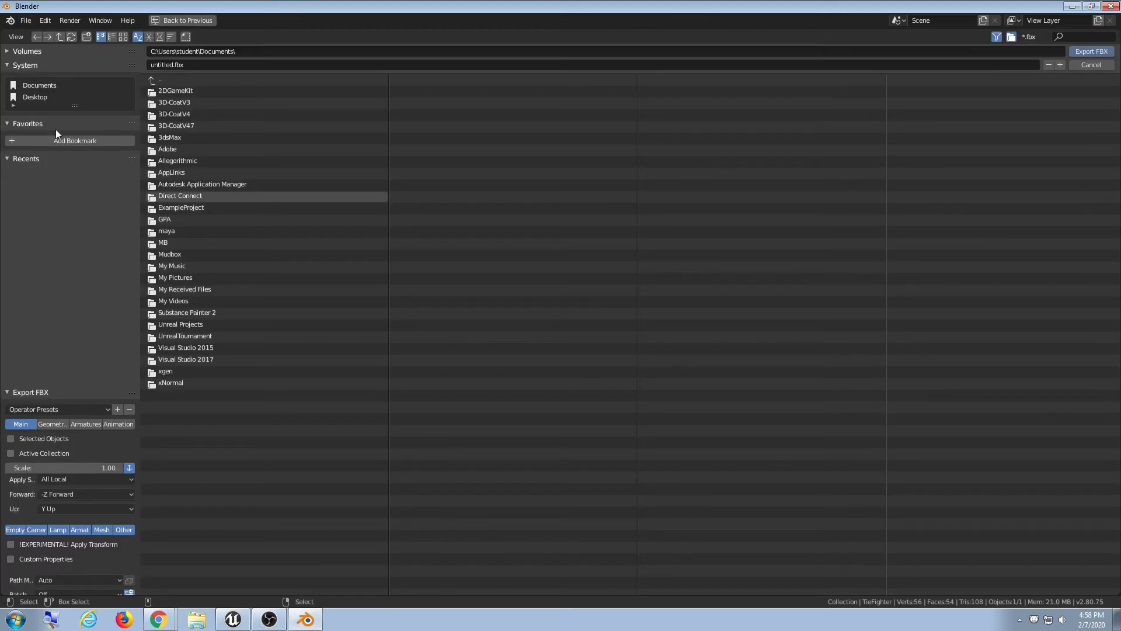
left_click(35, 97)
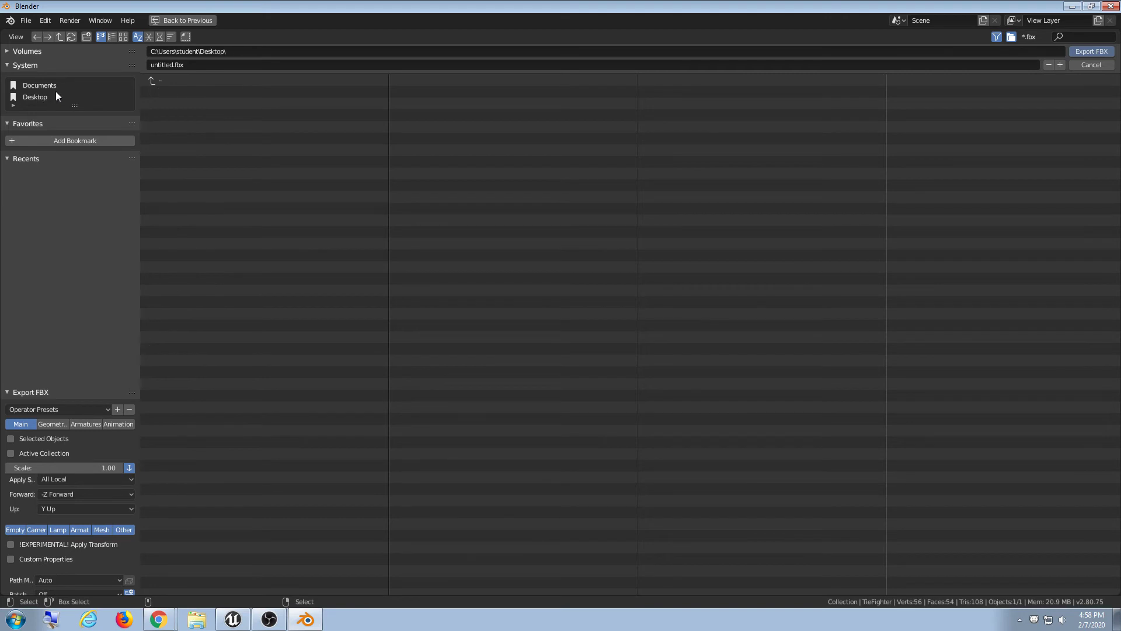
left_click(203, 65)
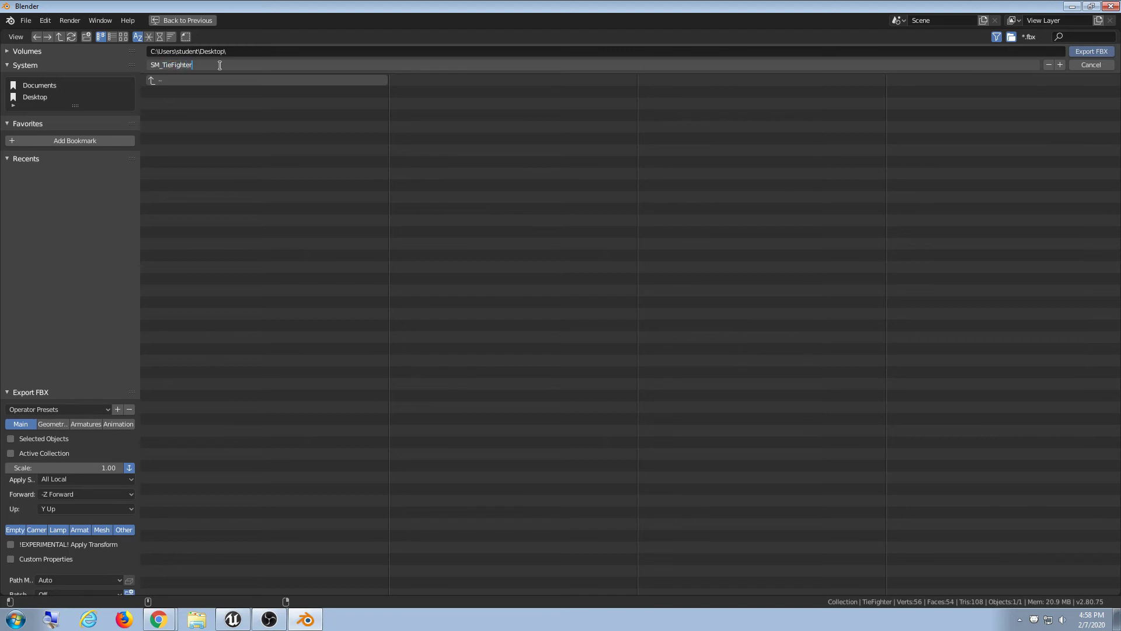
key("Return")
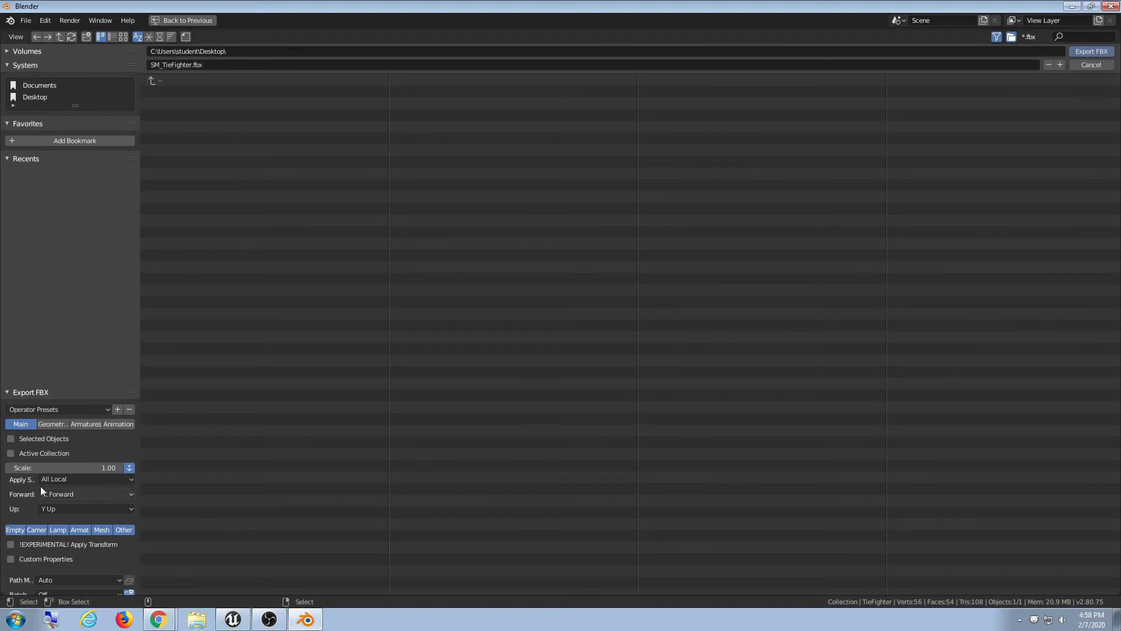
- Review the FBX export's geometry, animation, armature and main settings
left_click(61, 425)
left_click(122, 424)
left_click(86, 424)
left_click(55, 424)
left_click(24, 424)
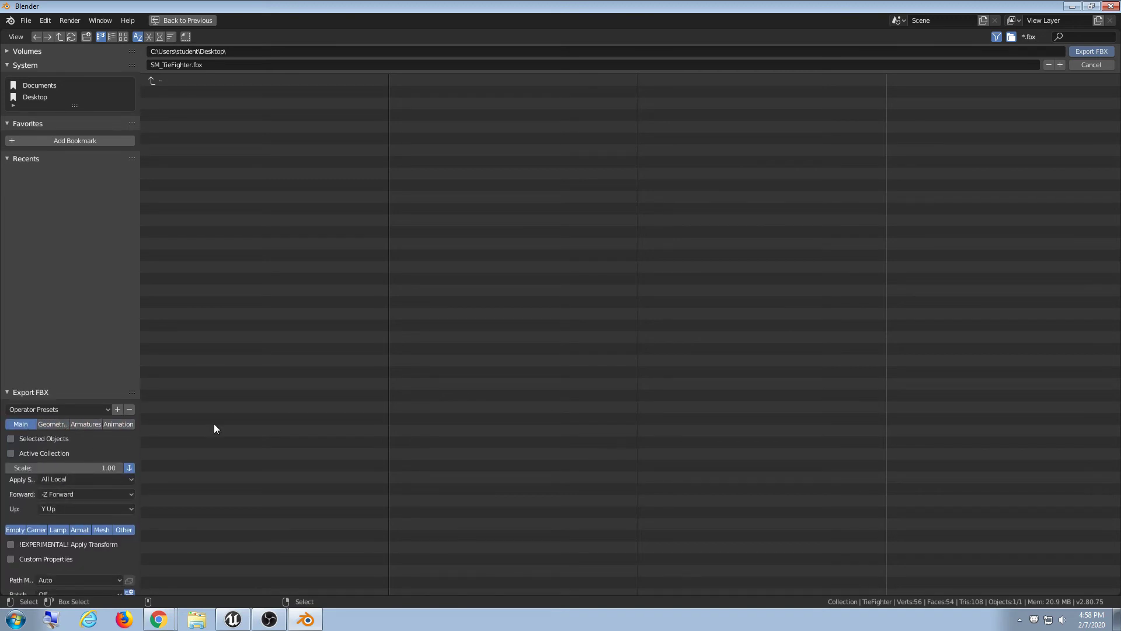
- Export the FBX file and switch to the LD2Examples project in Unreal Editor
left_click(1092, 52)
left_click(1072, 6)
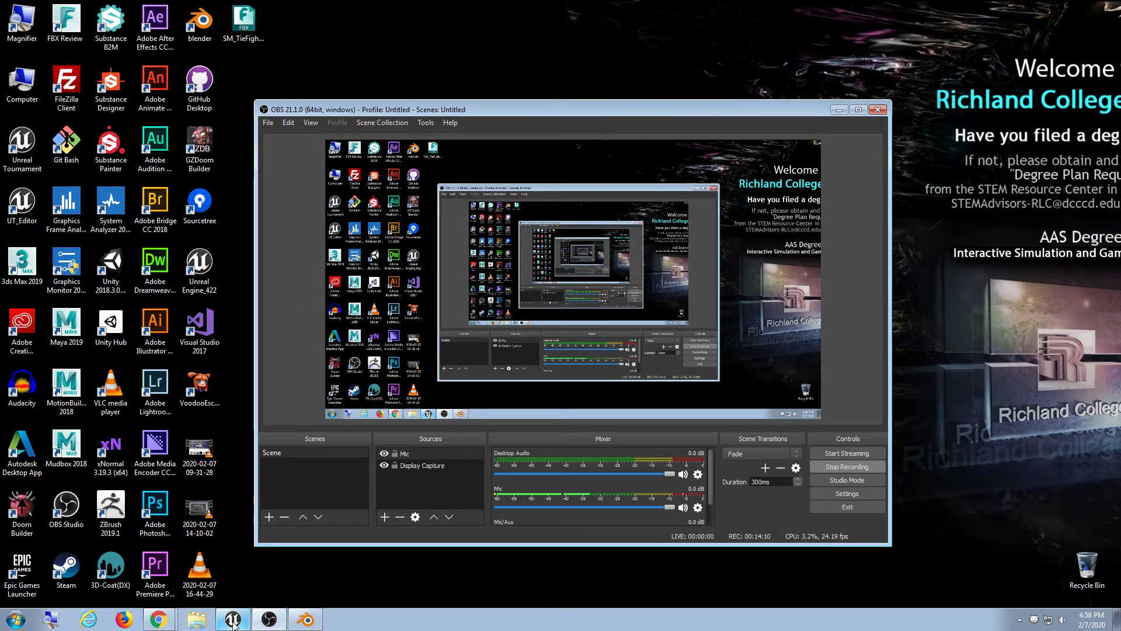
left_click_drag(379, 112, 722, 122)
left_click(263, 36)
left_click(959, 104)
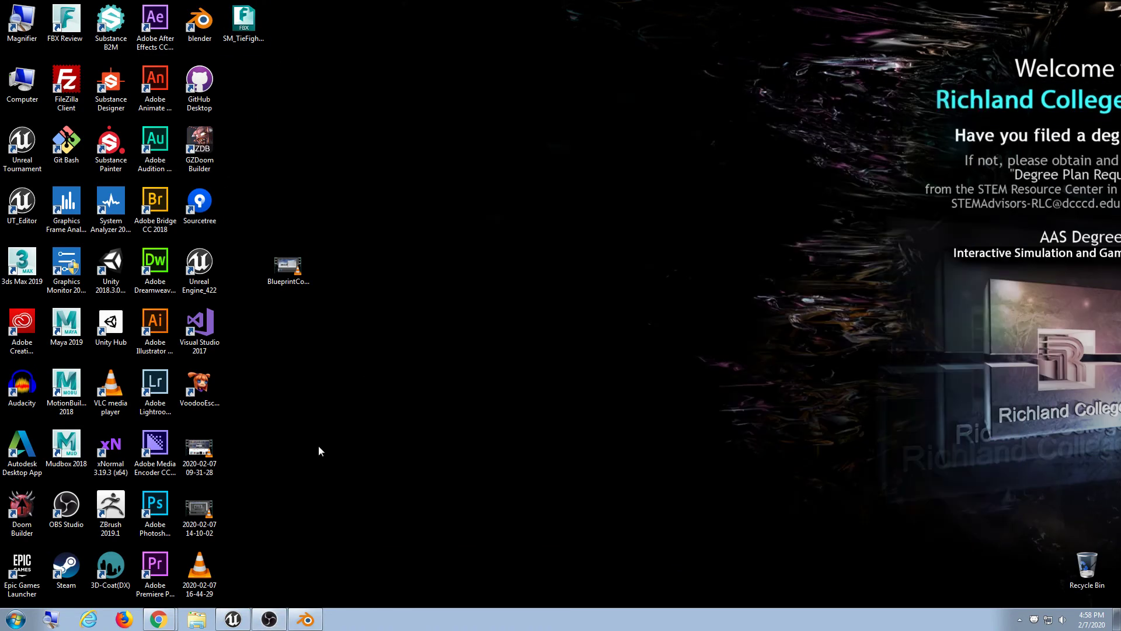
left_click(233, 619)
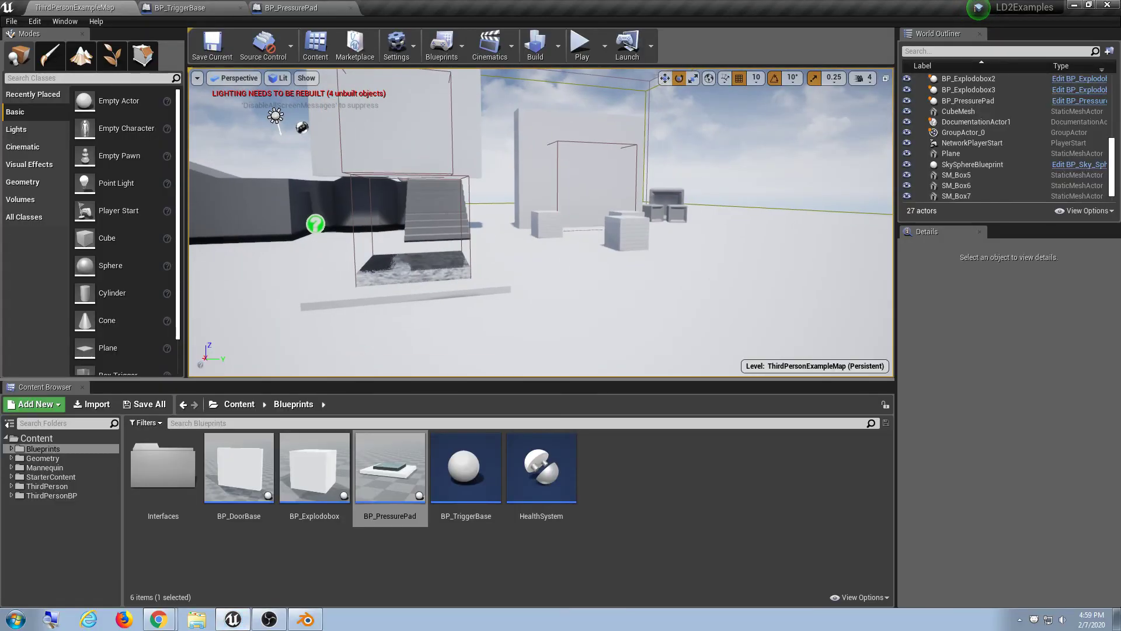
- Open the Meshes folder inside Geometry in the project's content
right_click_drag(540, 221, 625, 223)
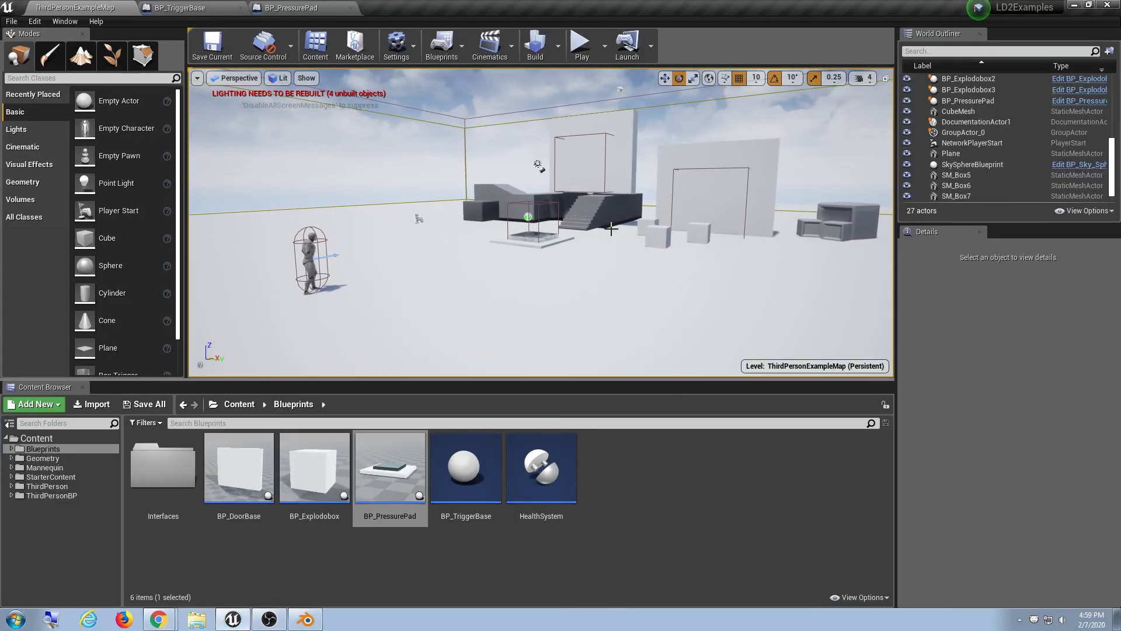
left_click(43, 457)
double_click(163, 467)
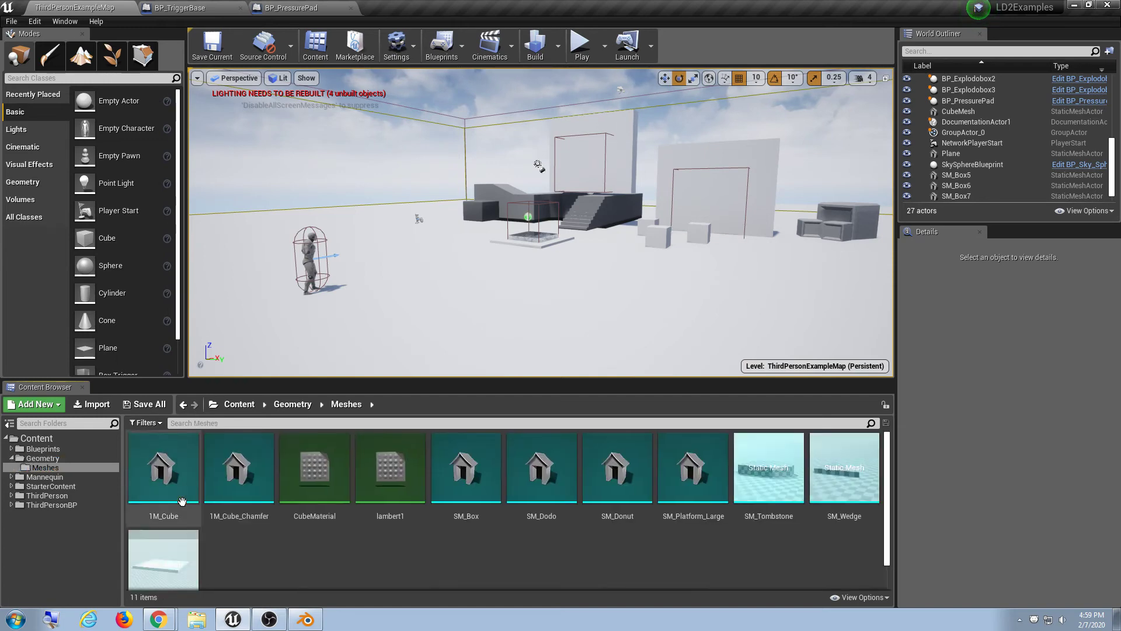
scroll(378, 492, "down", 1)
- Start an asset import into the Meshes folder and choose the SM_TieFighter FBX file from the Desktop
right_click(362, 536)
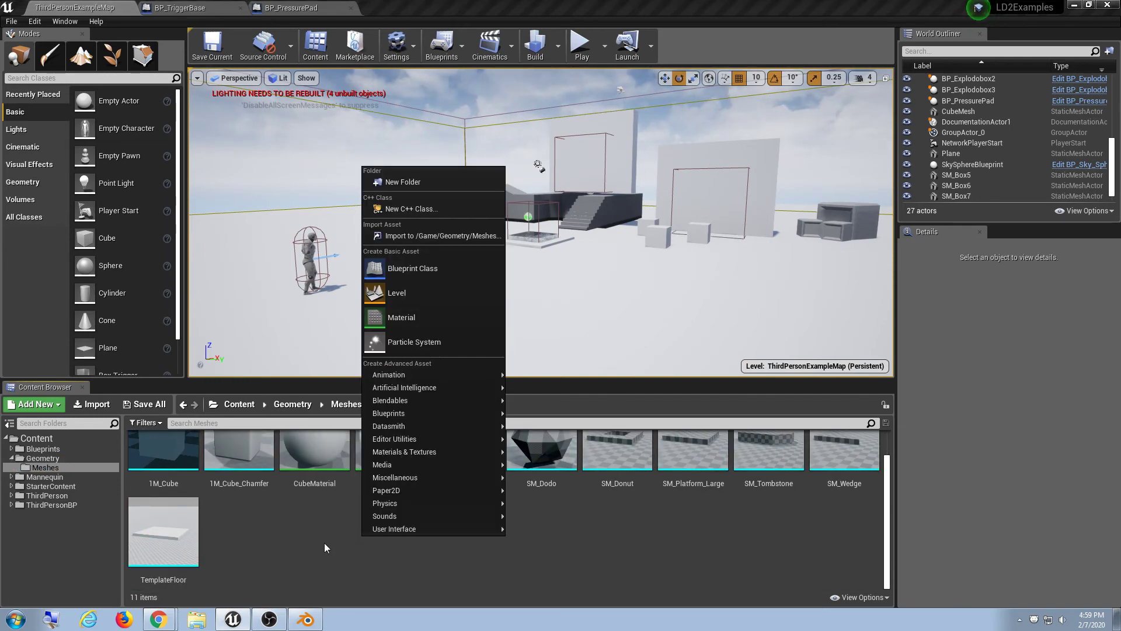
left_click(324, 541)
right_click(359, 532)
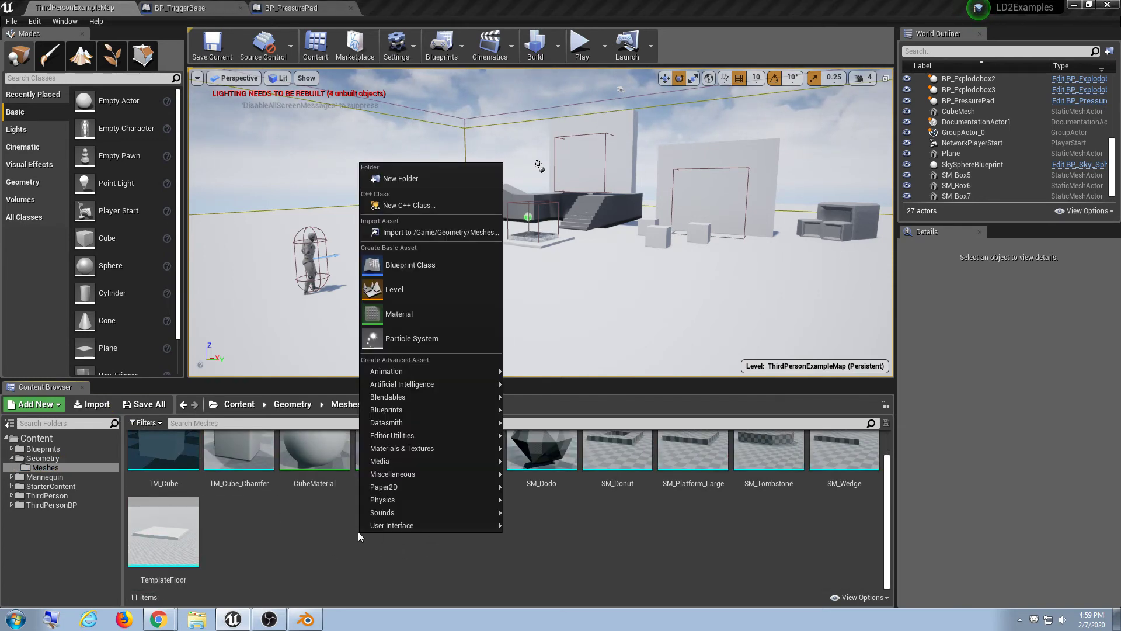
left_click(401, 234)
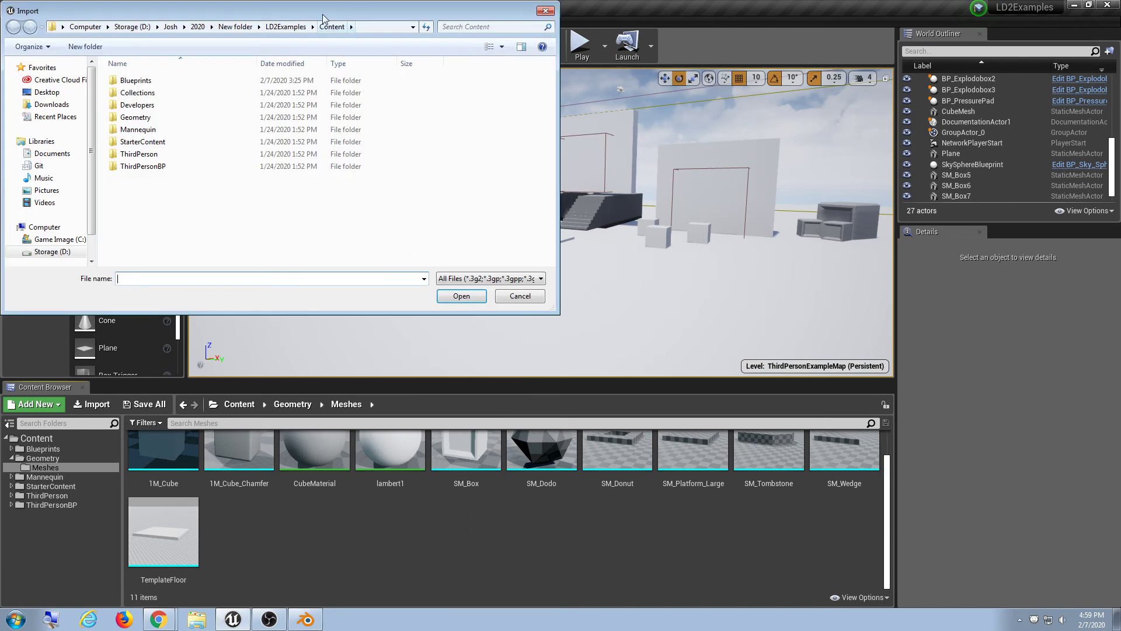
left_click_drag(326, 11, 540, 89)
left_click(257, 170)
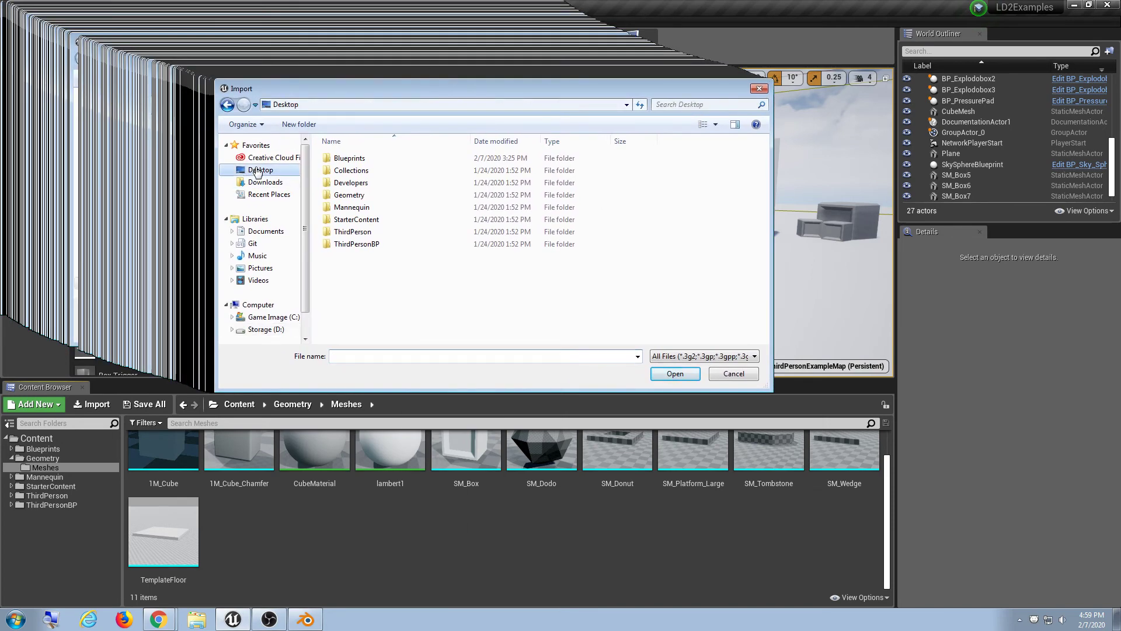
left_click(689, 213)
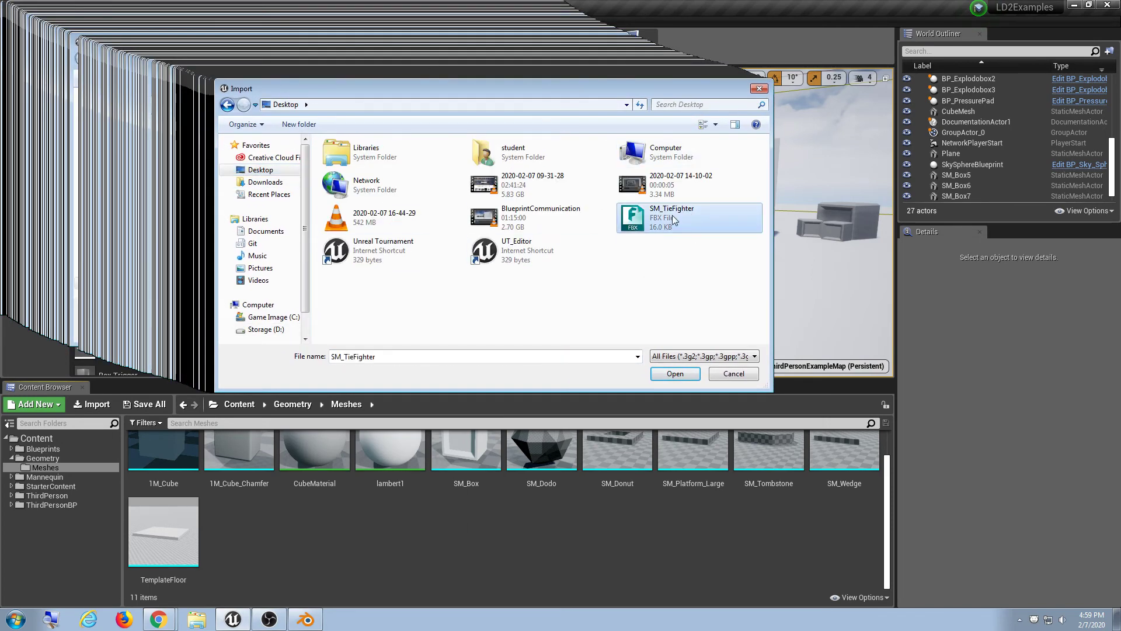
- Import the SM_TieFighter static mesh with the default FBX options and close the message log
left_click(673, 371)
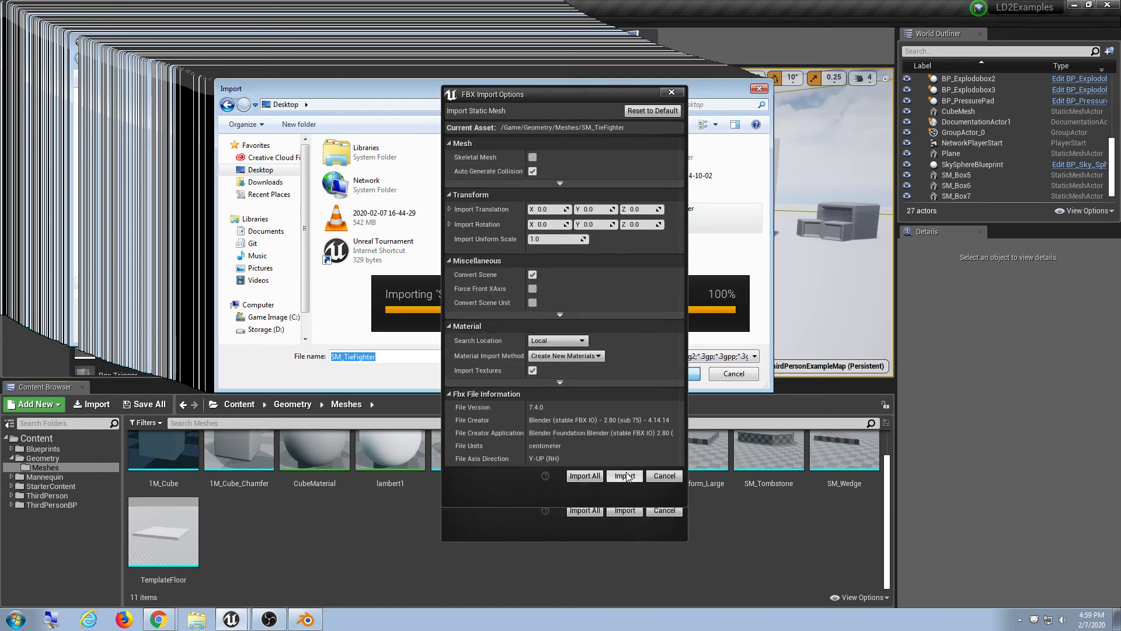
left_click(624, 476)
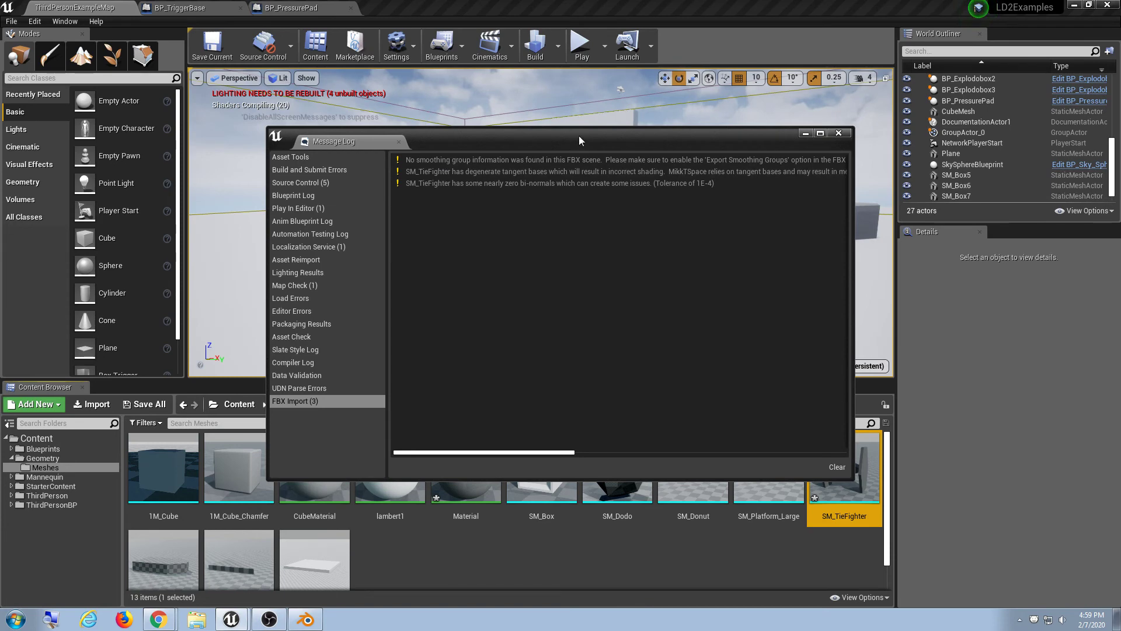
mouse_move(358, 437)
left_mouse_down()
mouse_move(629, 435)
mouse_move(339, 433)
left_mouse_up()
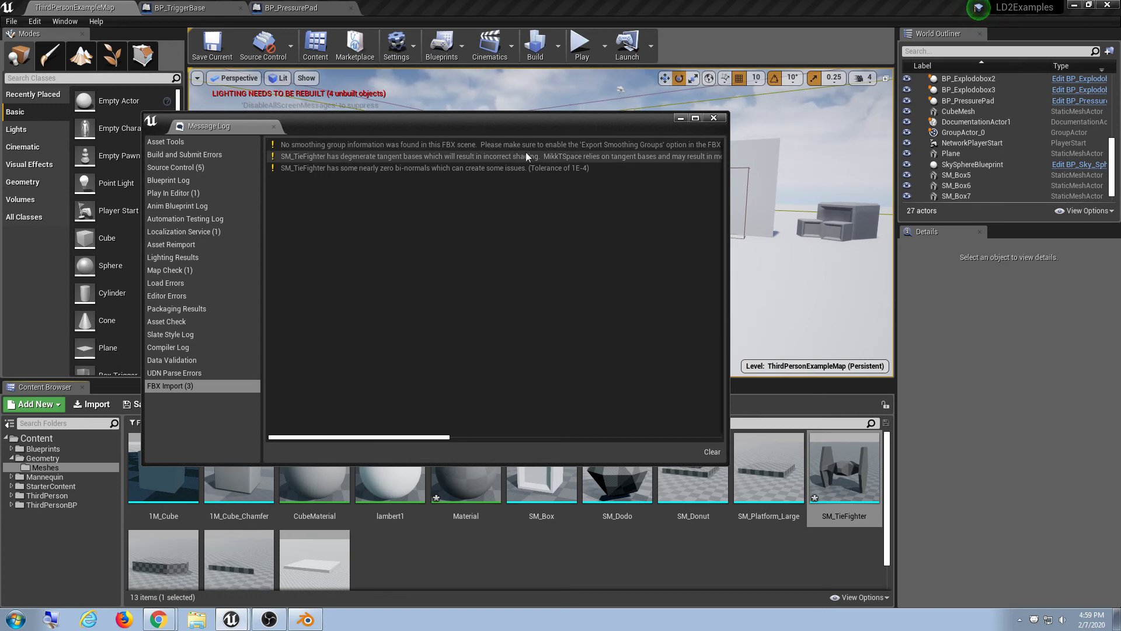
left_click(715, 117)
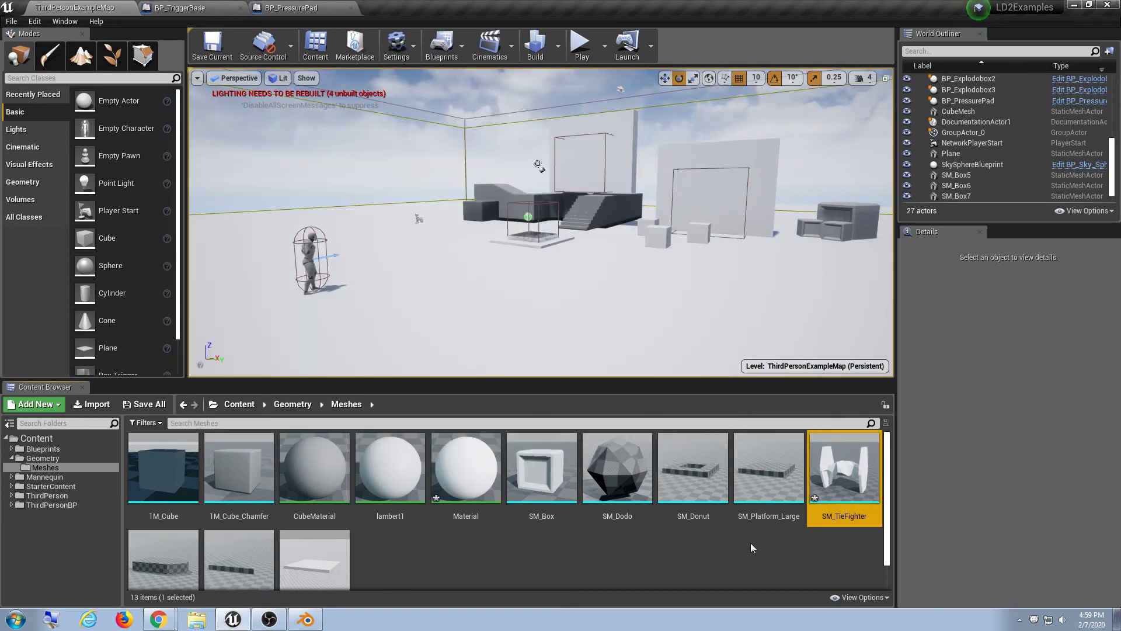
- Place the SM_TieFighter mesh in the level near the third-person character
left_click(829, 560)
left_click(845, 474)
right_click_drag(722, 331, 663, 356)
key("s")
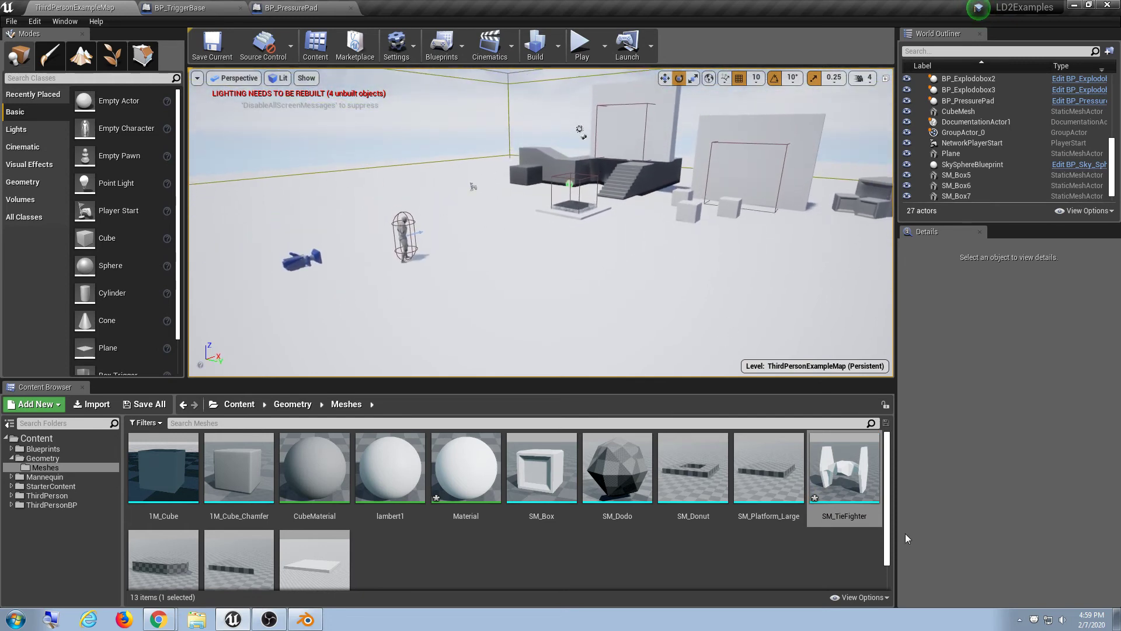
left_click_drag(846, 479, 542, 245)
key("f")
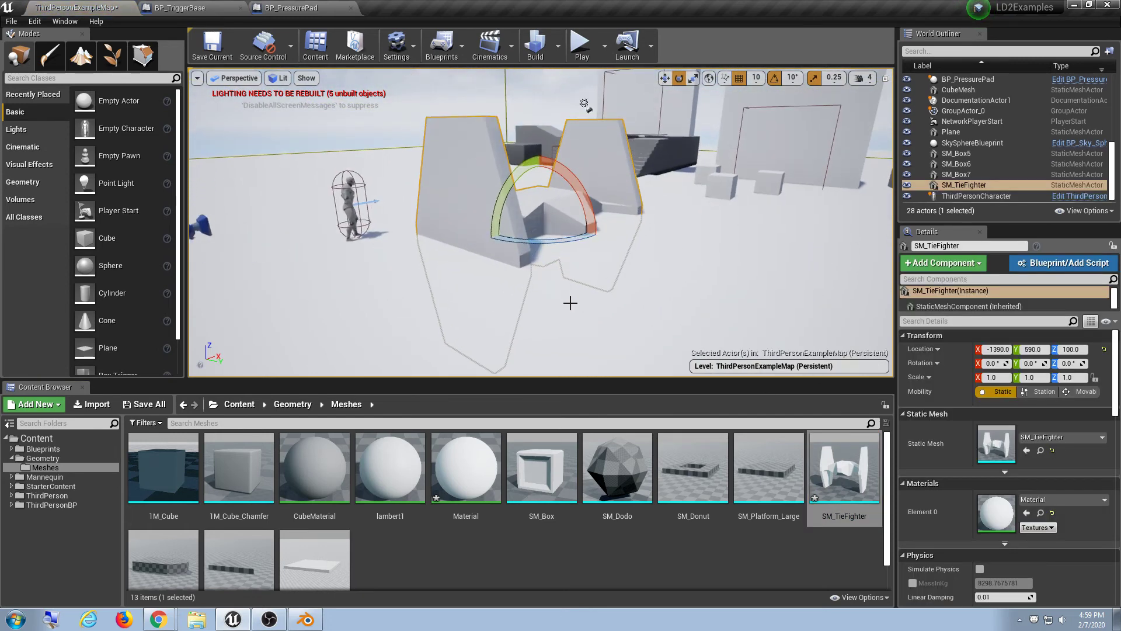
- Rotate the placed TIE fighter by -90° about the Z axis
left_click_drag(571, 303, 560, 338, "alt")
key("w")
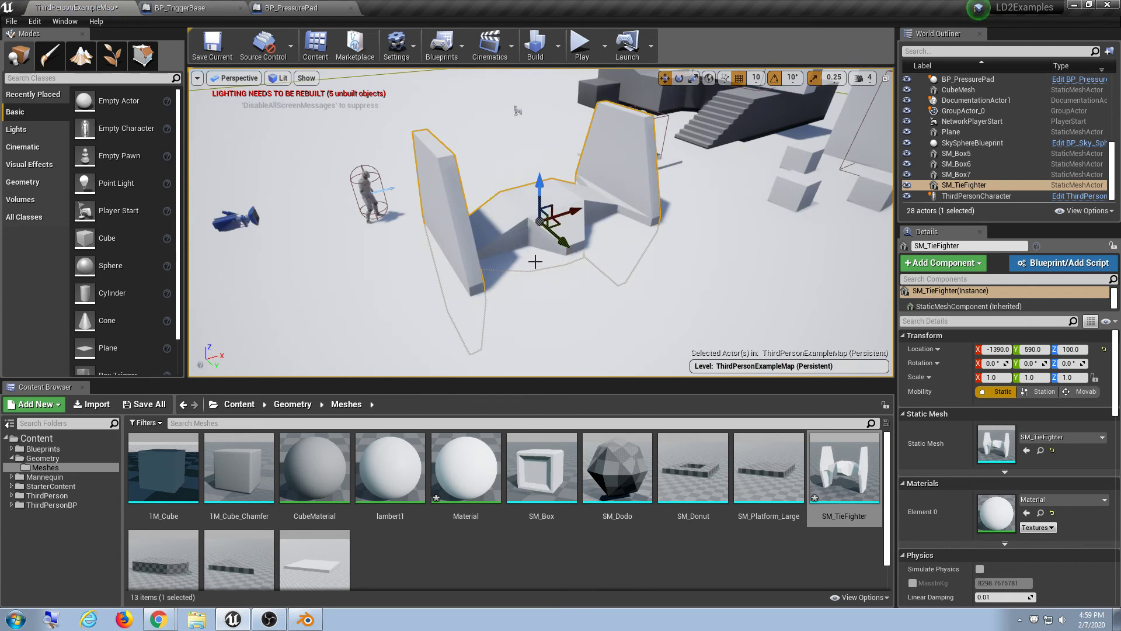
key("e")
left_click_drag(528, 260, 590, 255)
key("w")
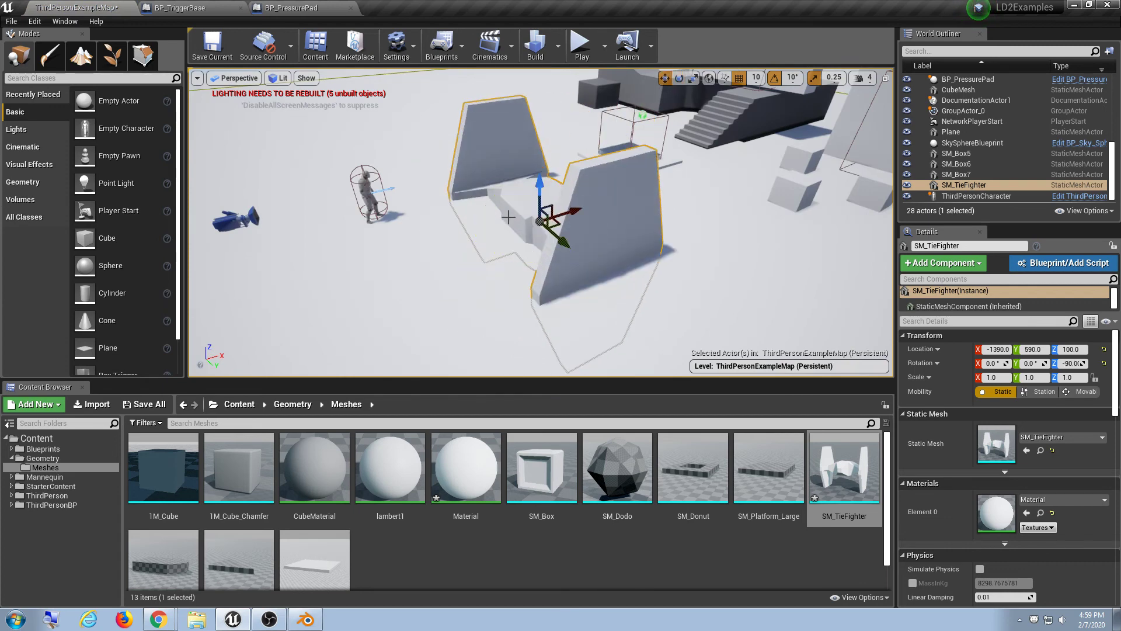
- Raise the TIE fighter above the floor to a Z location of 440
left_click_drag(539, 183, 601, 178)
right_click_drag(539, 170, 551, 138)
right_click_drag(537, 306, 484, 256)
mouse_move(590, 155)
left_mouse_down()
mouse_move(587, 218)
mouse_move(590, 144)
left_mouse_up()
right_click_drag(590, 144, 613, 176)
mouse_move(550, 263)
right_mouse_down()
mouse_move(552, 278)
mouse_move(525, 267)
mouse_move(529, 228)
mouse_move(534, 248)
right_mouse_up()
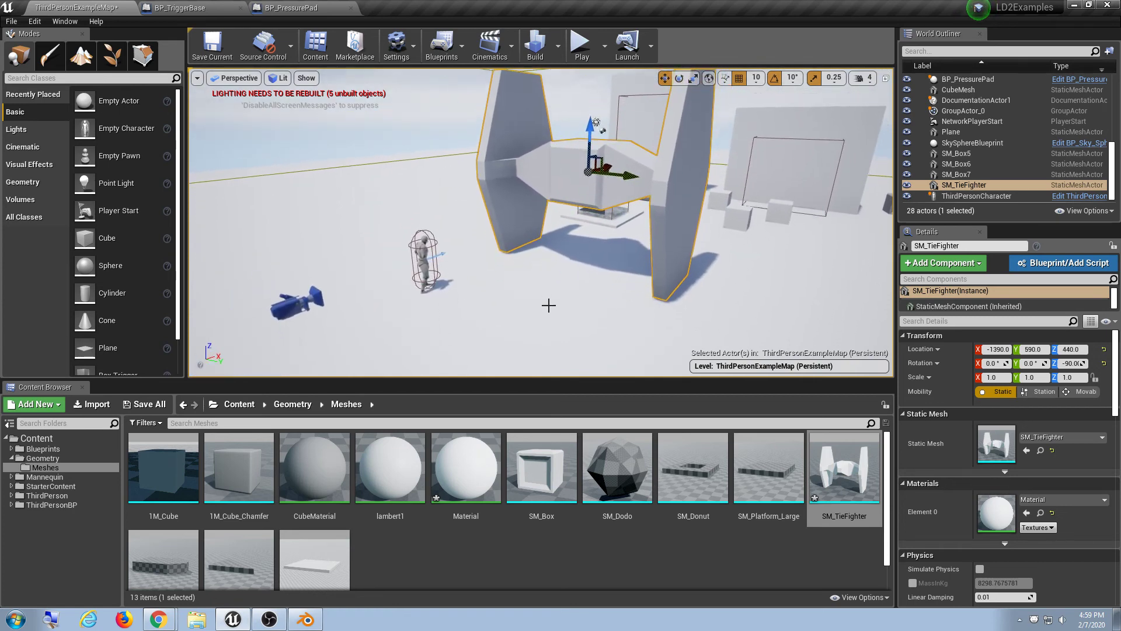
right_click_drag(549, 306, 548, 293)
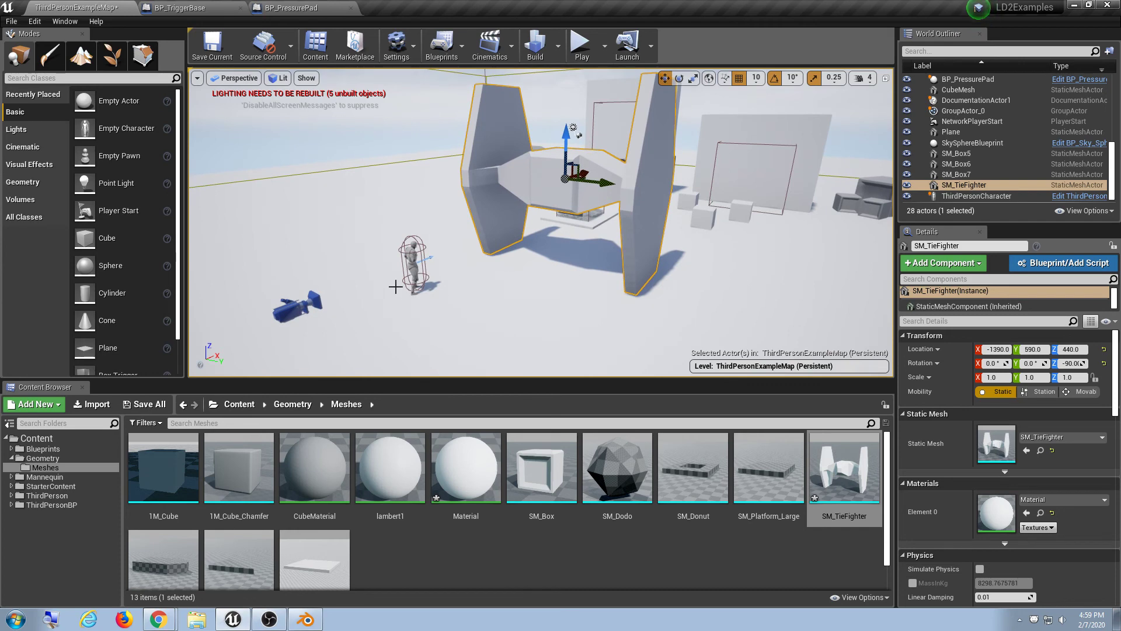
- Add a 200 × 200 × 200 additive box brush under the TIE fighter and move it out in front to X -1780
left_click(22, 181)
mouse_move(102, 100)
left_mouse_down()
mouse_move(401, 251)
mouse_move(580, 263)
left_mouse_up()
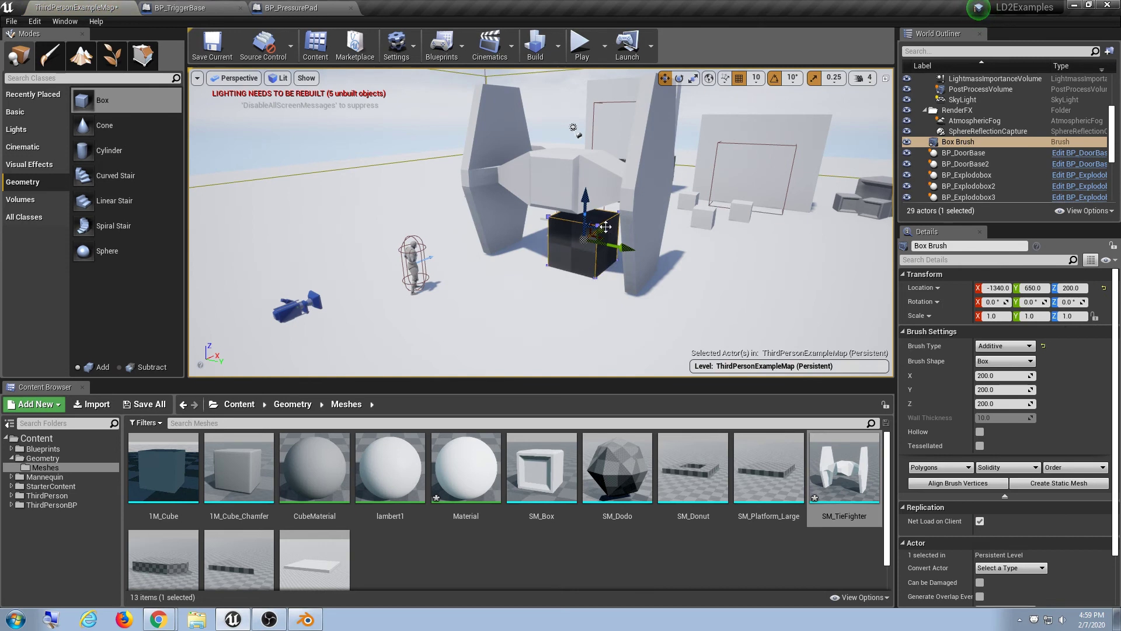
left_click_drag(606, 227, 539, 262)
key("f")
left_click_drag(615, 245, 637, 180, "alt")
scroll(636, 180, "down", 4)
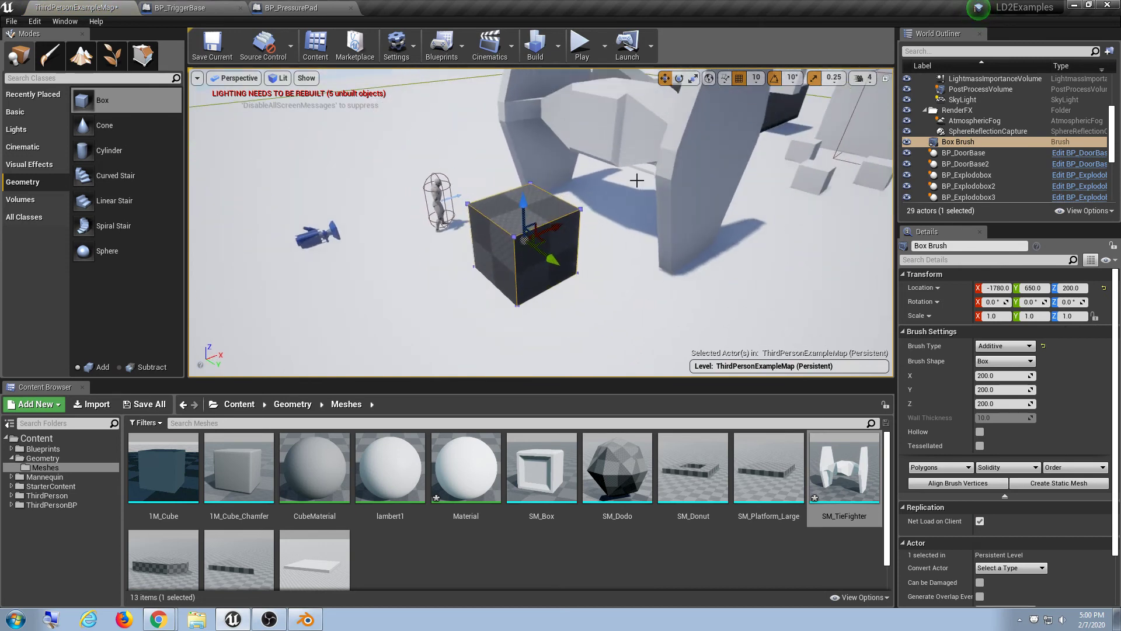
- Move the TIE fighter onto the box brush at X -1780, Y 640, Z 190 to compare their sizes
left_click(636, 180)
scroll(620, 162, "up", 3)
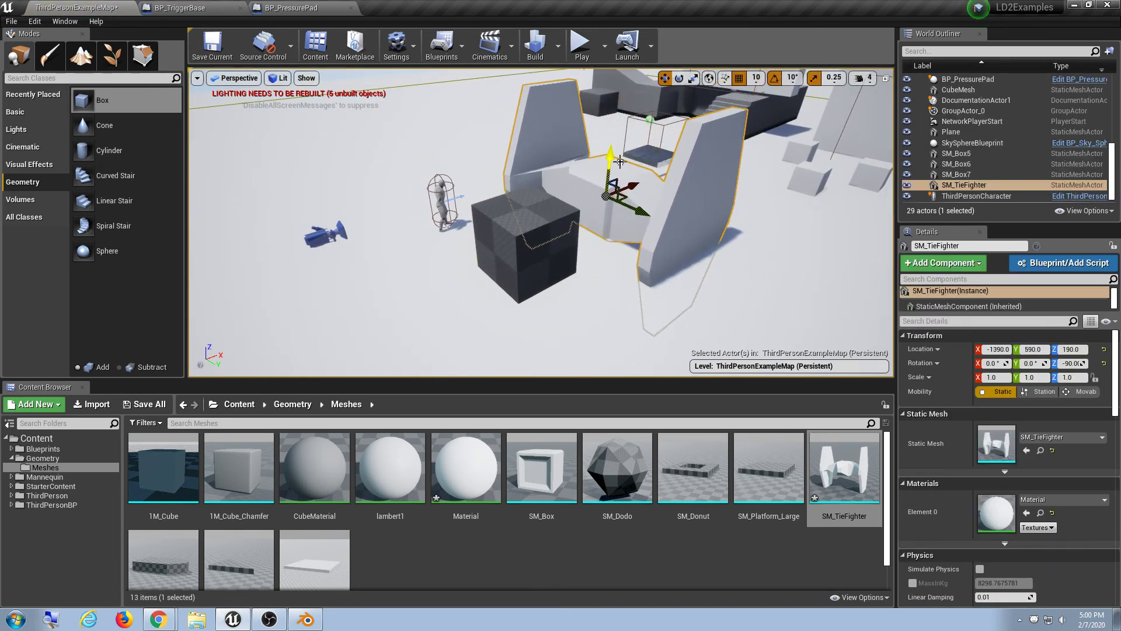
left_click_drag(620, 162, 628, 275, "alt")
left_click_drag(583, 244, 489, 272)
middle_click_drag(499, 311, 532, 284, "alt")
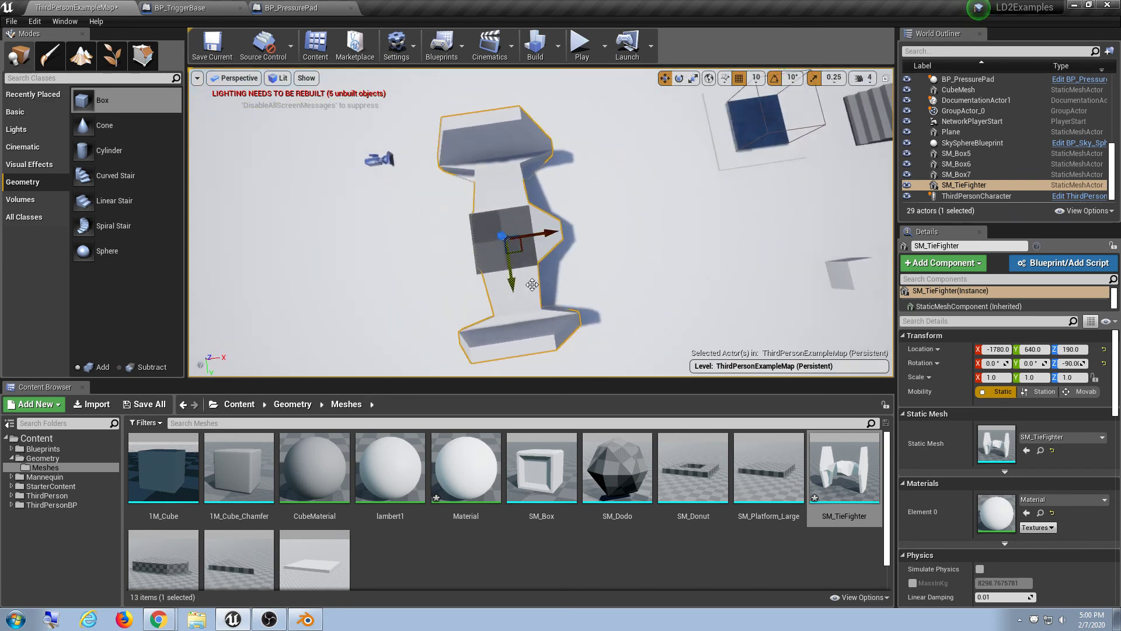
- Move the TIE fighter back behind the box brush and up to X -1280, Z 380
left_click_drag(531, 285, 680, 90, "alt")
left_click_drag(574, 220, 639, 104)
left_click_drag(632, 151, 590, 193, "alt")
- Switch to Blender and set up an FBX export to the Desktop with the file name SM_TieFighter2.fbx
left_click(306, 619)
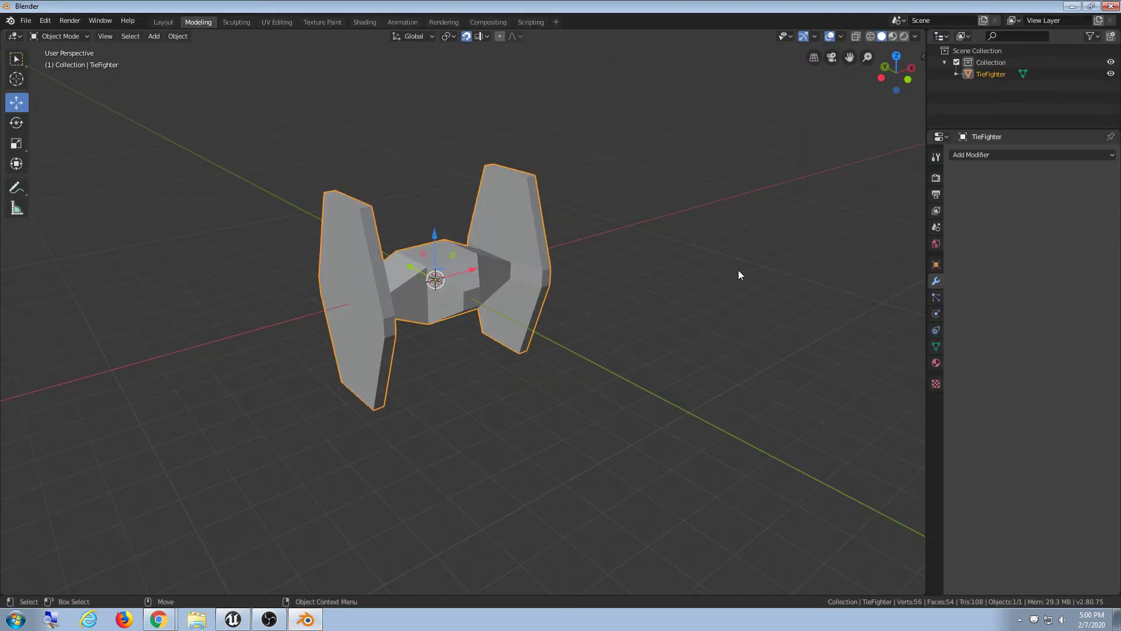
left_click(23, 21)
mouse_move(72, 188)
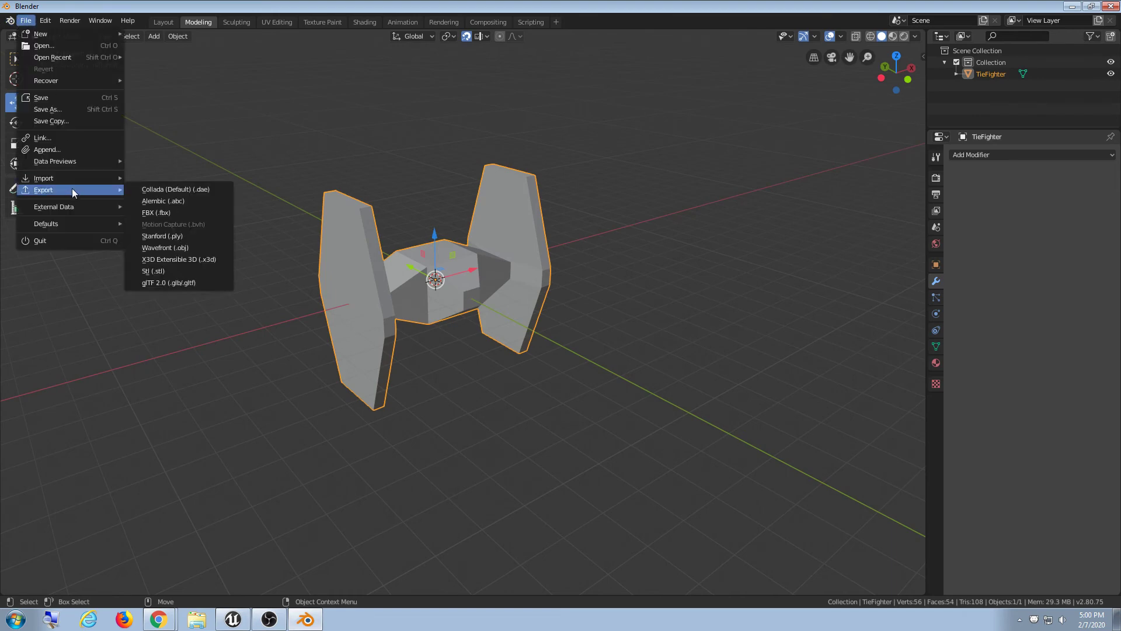
left_click(165, 211)
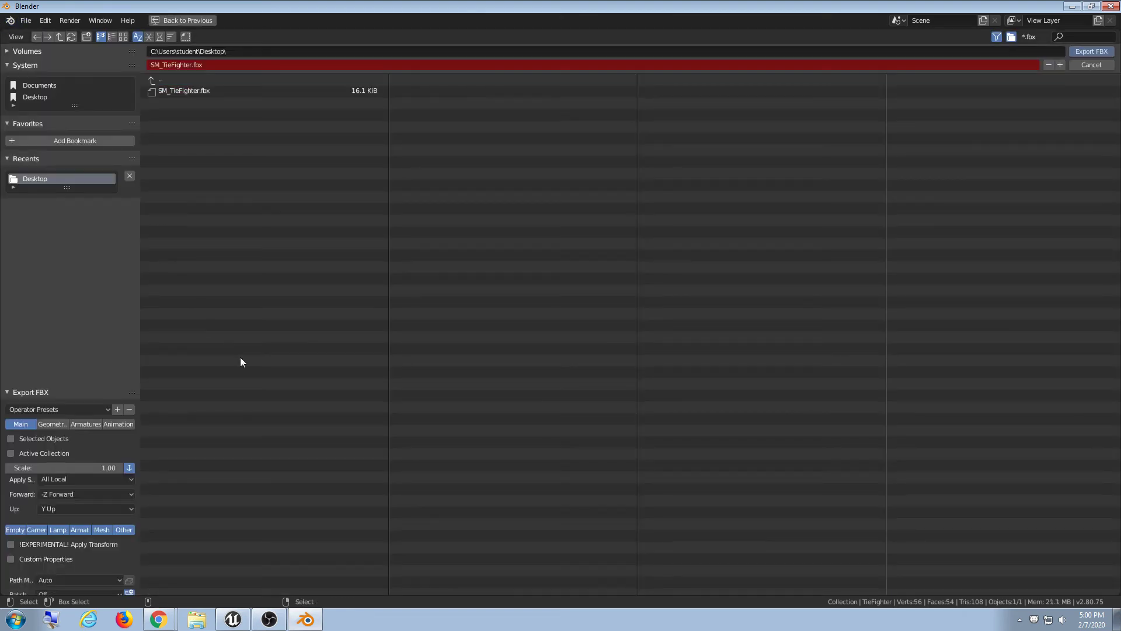
left_click(114, 467)
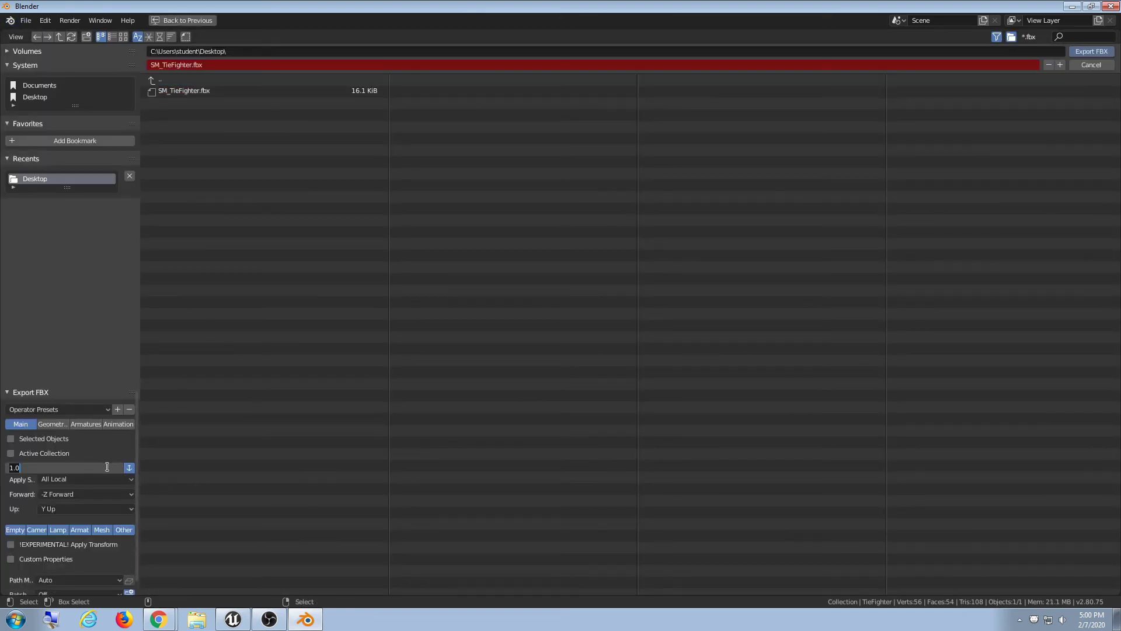
left_click(230, 62)
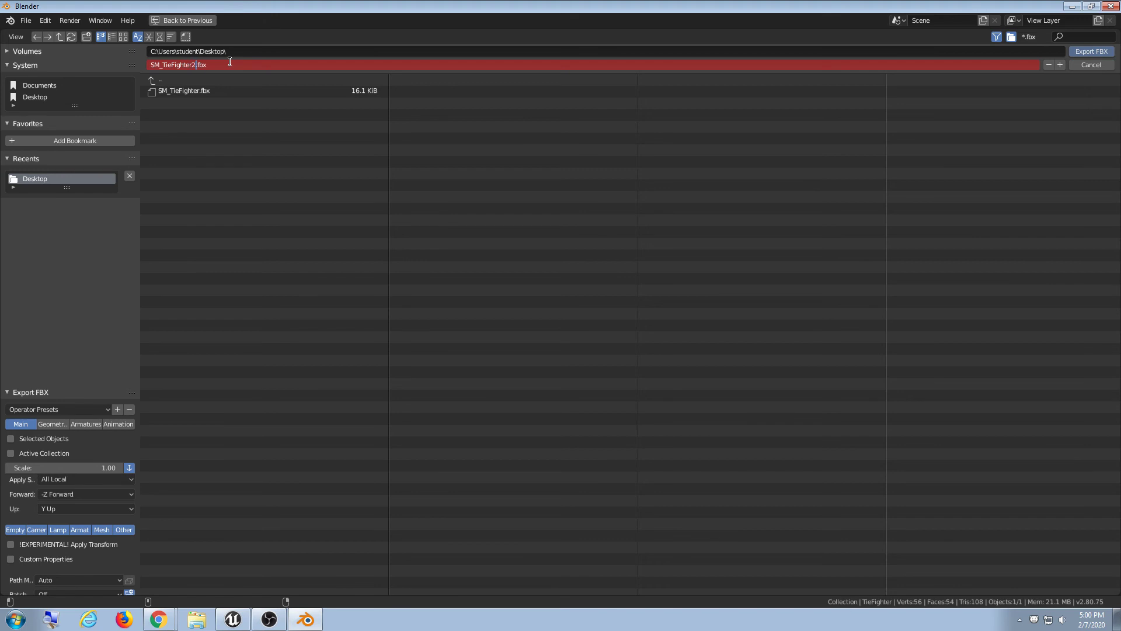
type("2")
left_click(291, 211)
- Set the FBX export scale to 2, export the file and return to Unreal Editor
left_click(108, 469)
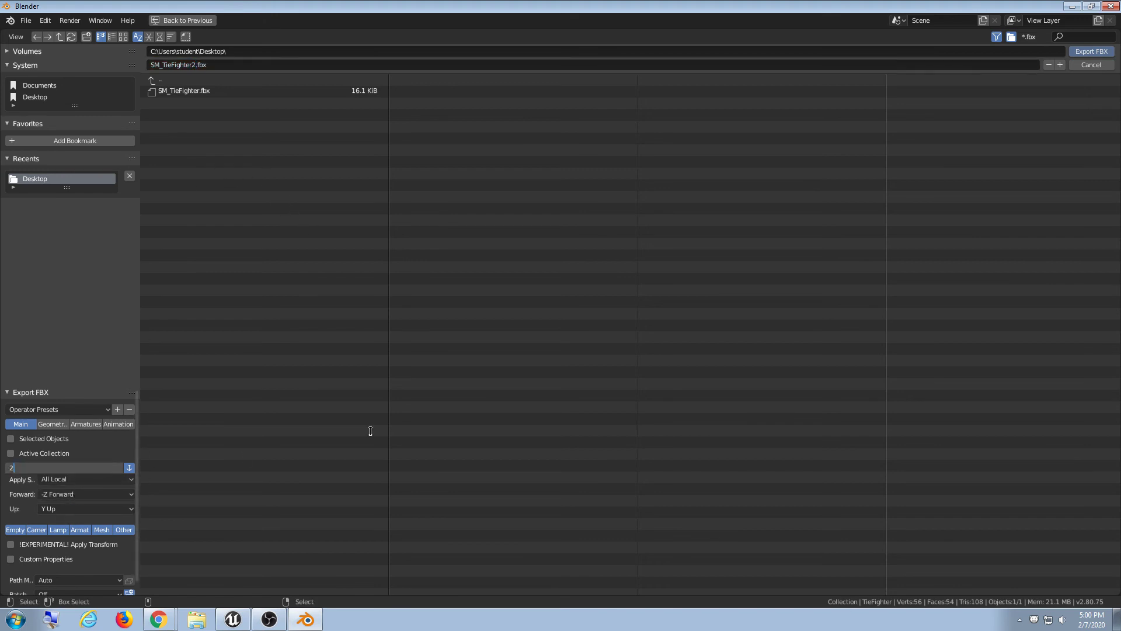
left_click(1085, 51)
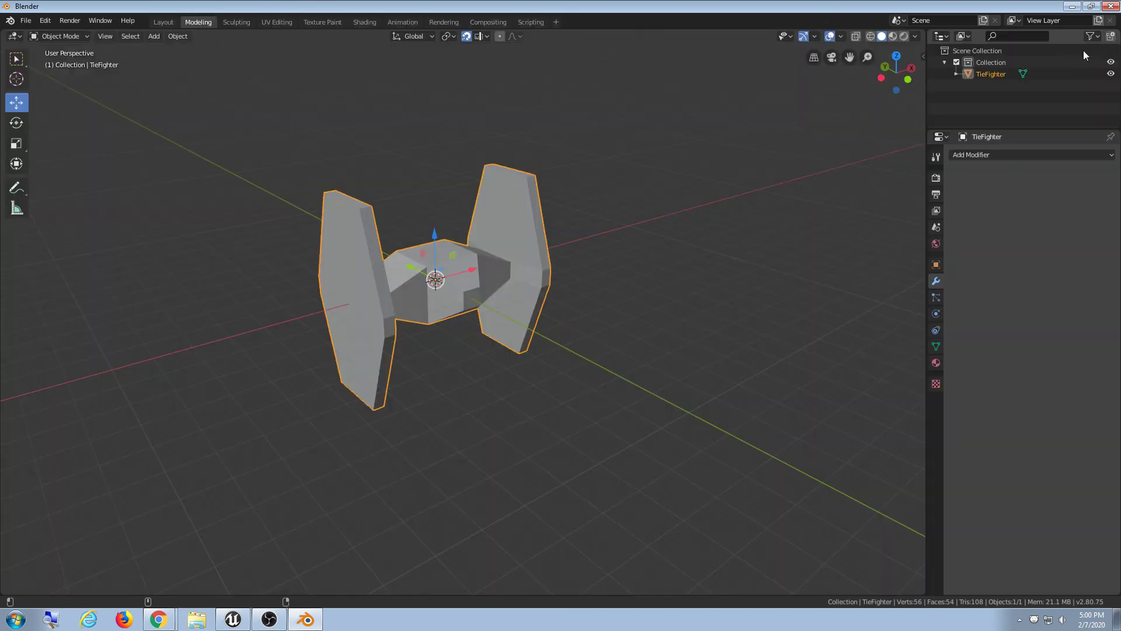
left_click(1072, 7)
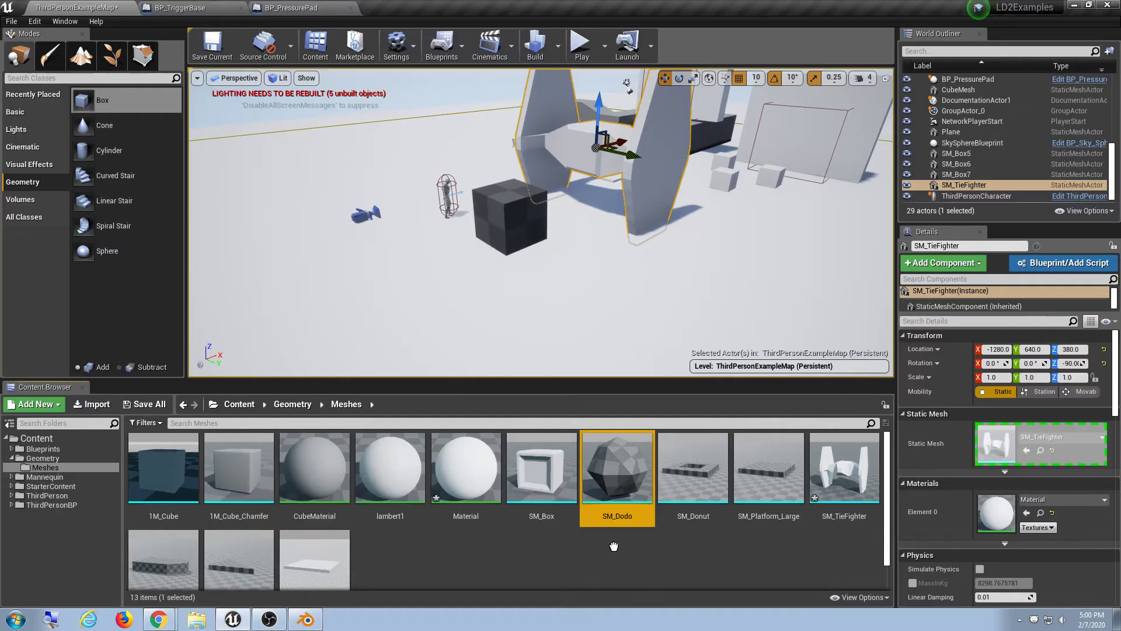
- Import SM_TieFighter2 from the Desktop into the Meshes folder with the default FBX options and close the message log
left_click_drag(650, 546, 651, 547)
left_click(768, 536)
right_click(716, 554)
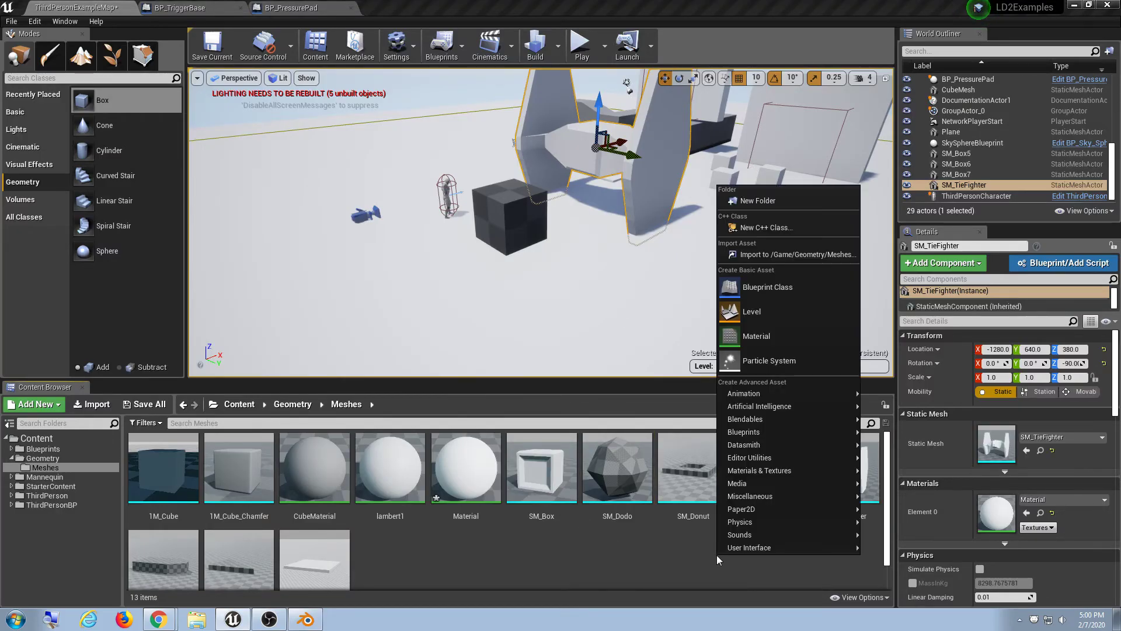
left_click(788, 254)
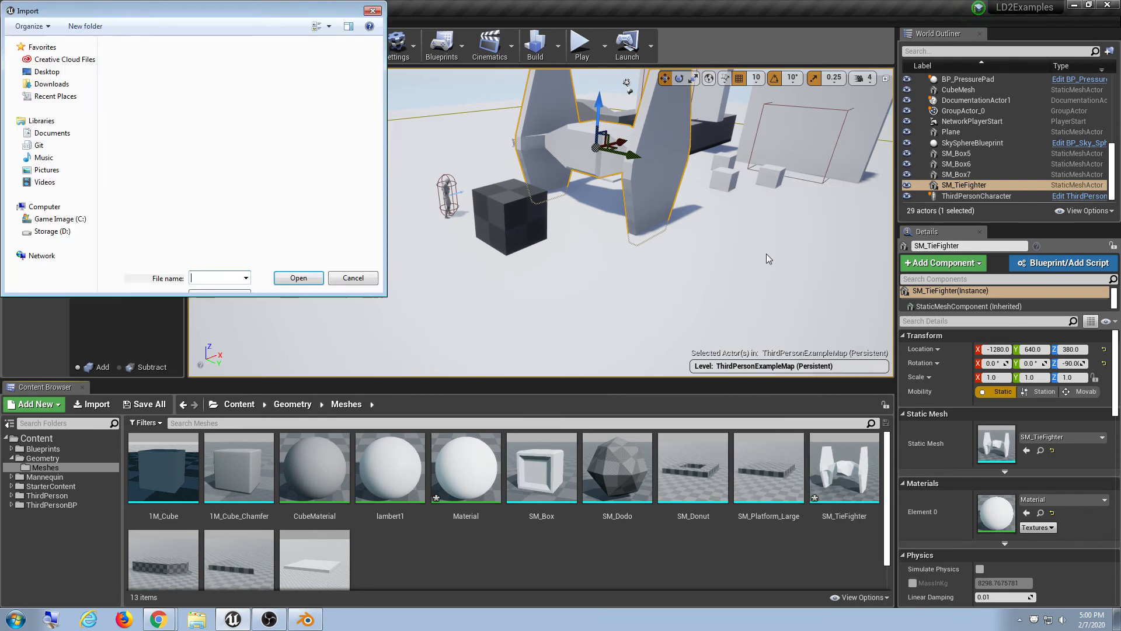
double_click(362, 248)
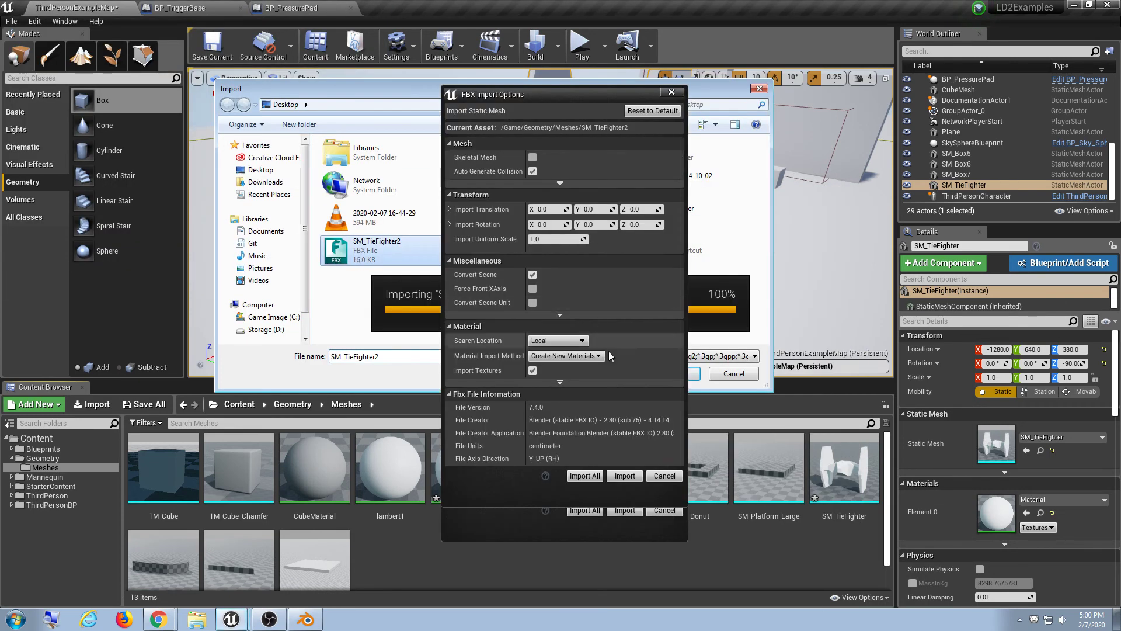
left_click(627, 476)
left_click(713, 118)
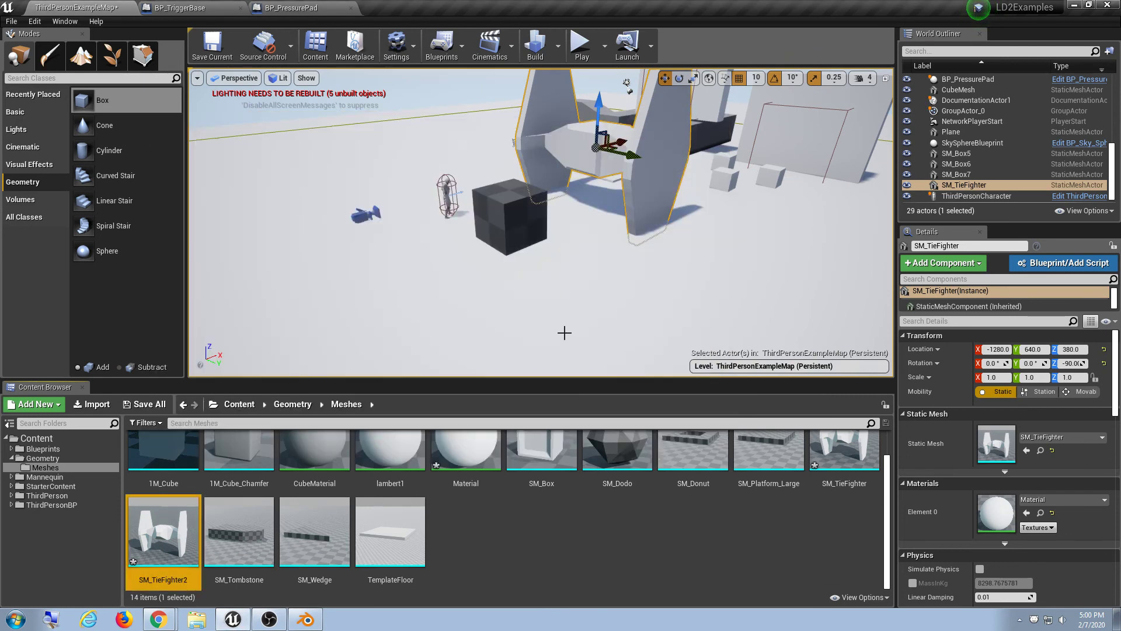
- Place SM_TieFighter2 in the level beside the first TIE fighter and rotate it by -90° about the Z axis
left_click_drag(167, 530, 720, 243)
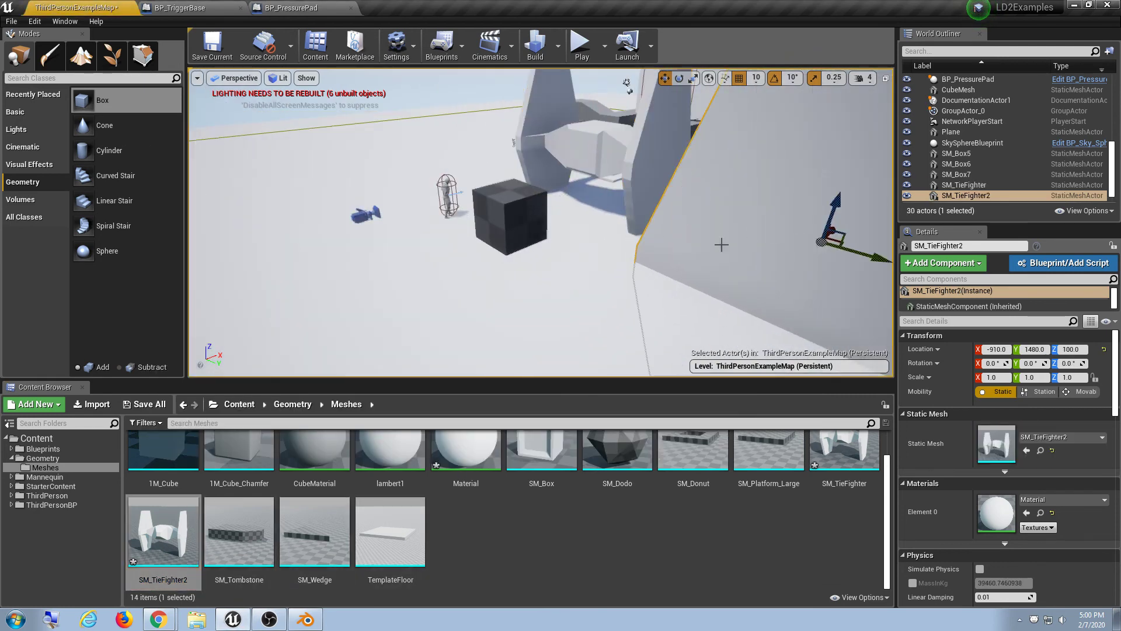
key("f")
key("e")
left_click_drag(506, 252, 612, 224)
- Raise SM_TieFighter2 above the floor to a Z location of 640, at Y 1800
key("w")
left_click_drag(573, 186, 575, 105)
right_click_drag(576, 105, 575, 70)
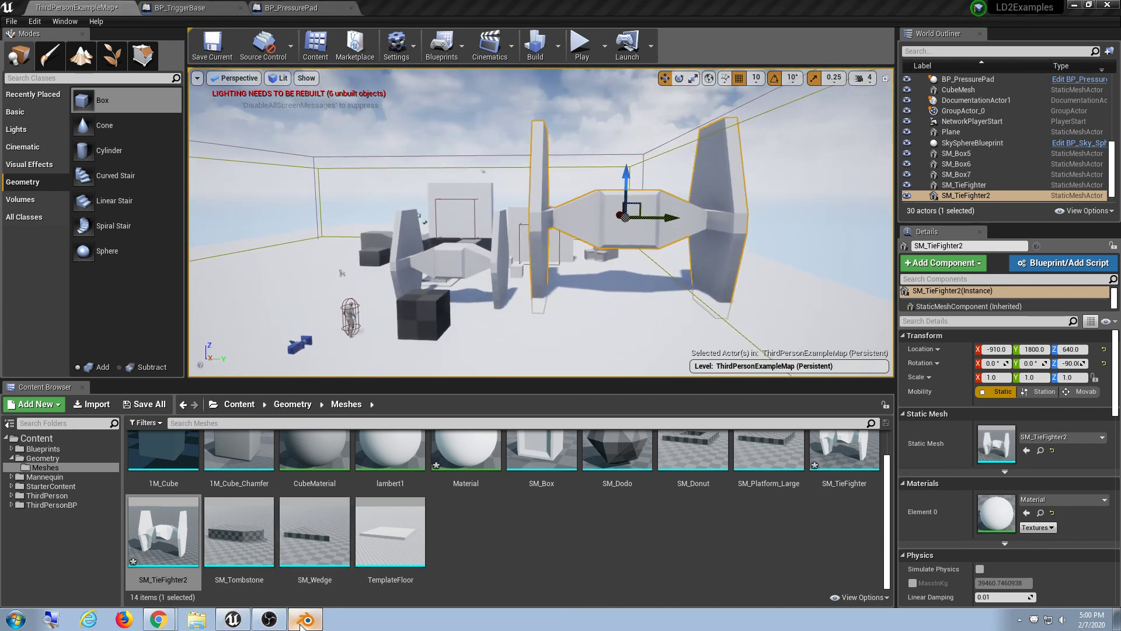
- Switch to Blender, set the FBX export scale back to 1.00 and return to Unreal Editor without exporting
key("alt+Tab")
left_click(26, 22)
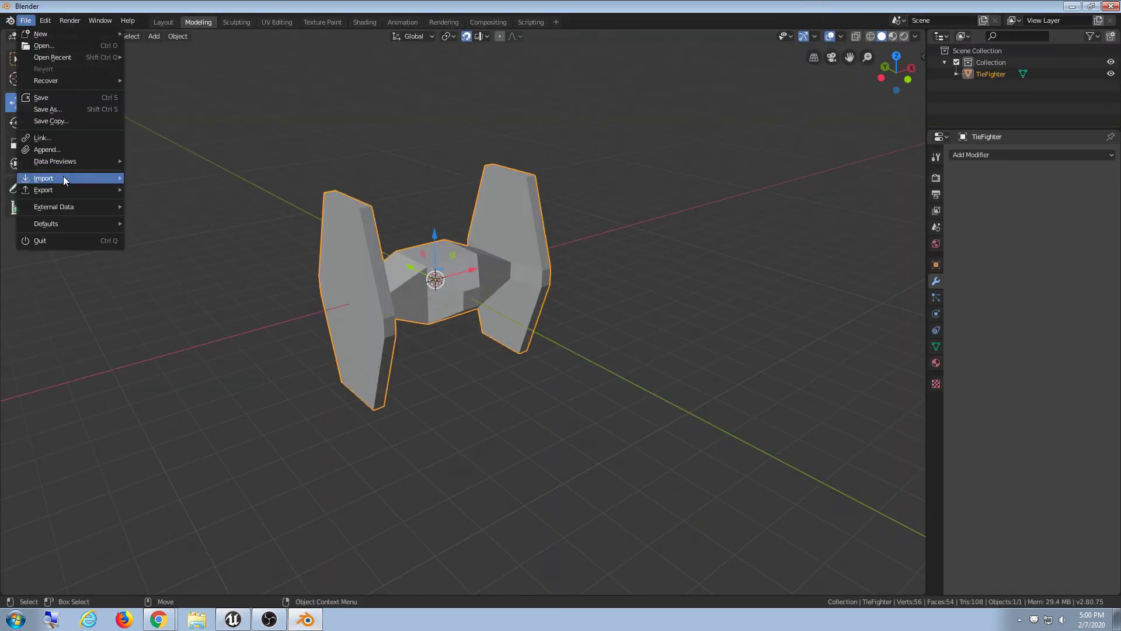
mouse_move(105, 191)
left_click(195, 213)
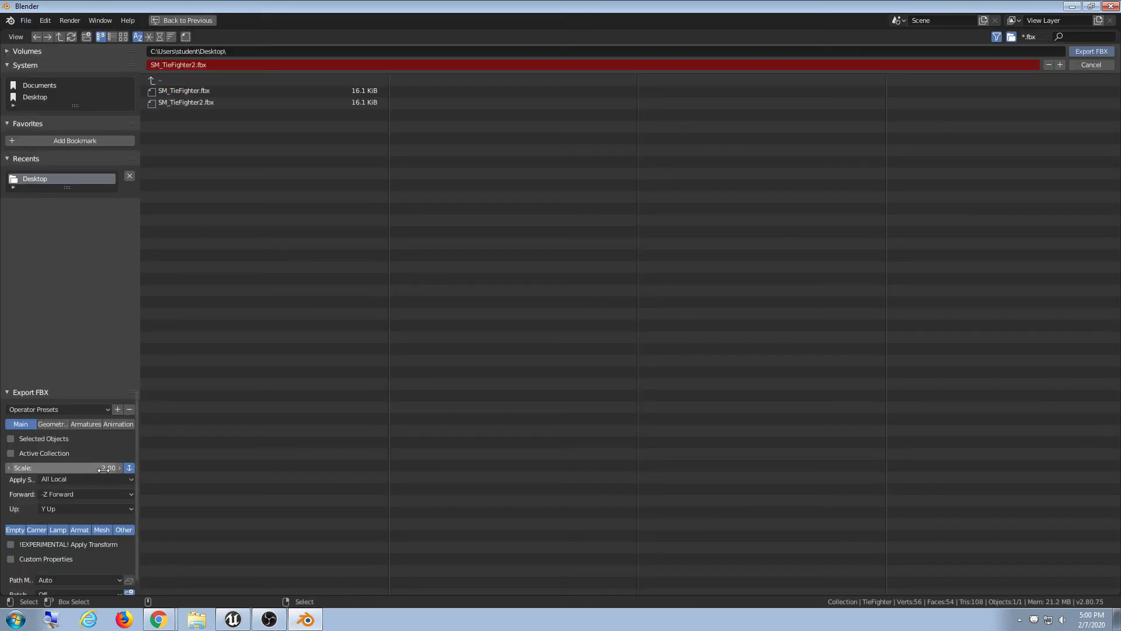
left_click(104, 468)
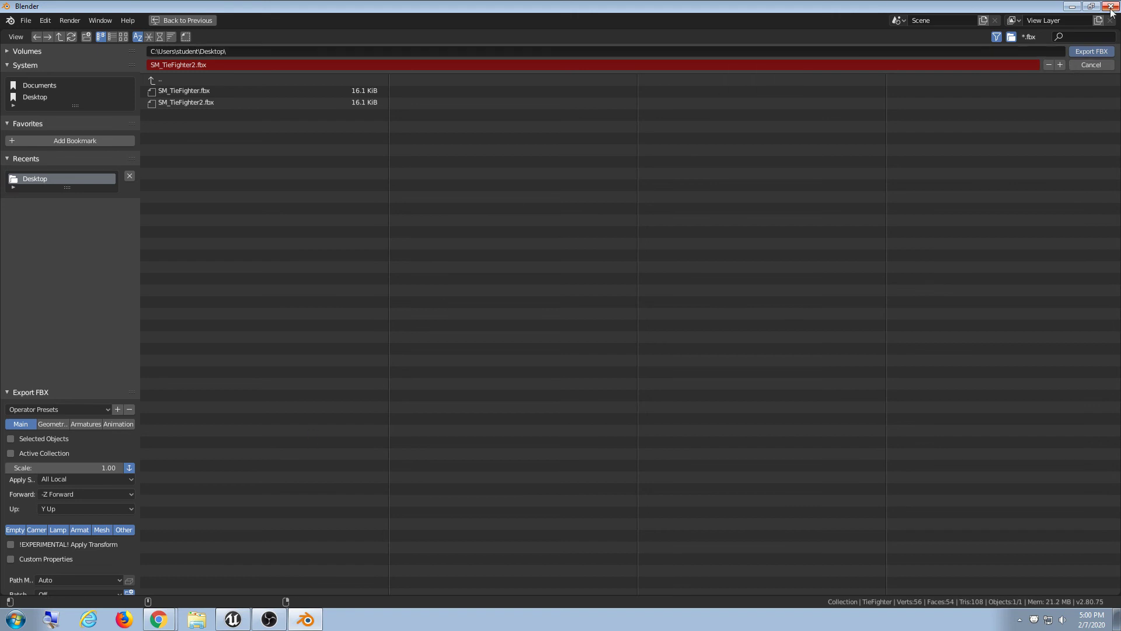
left_click(1072, 7)
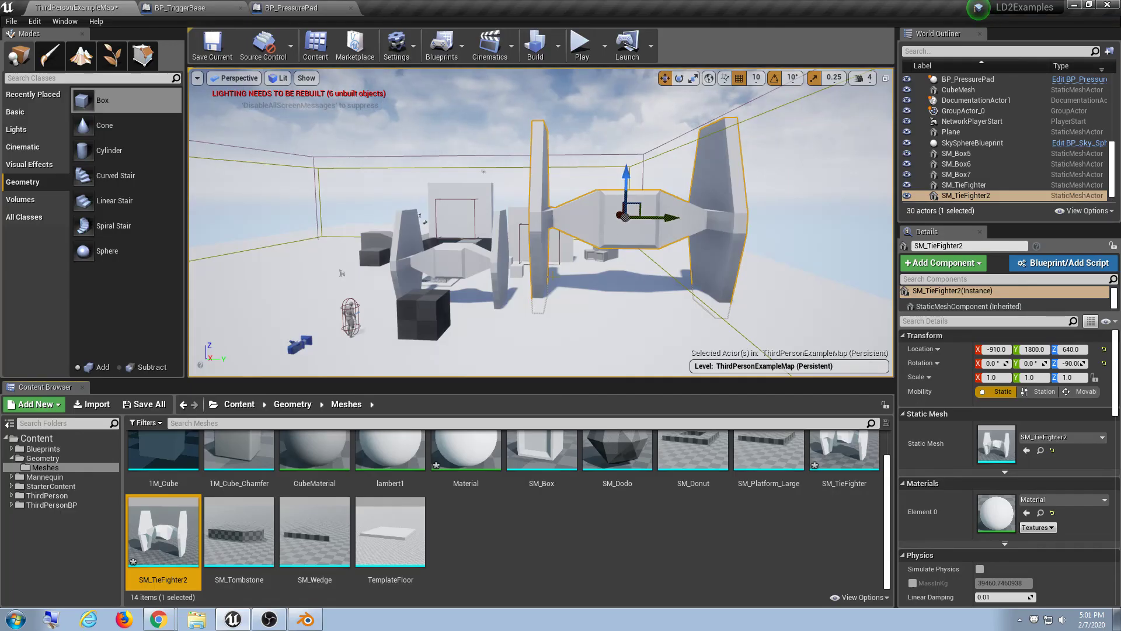
- Delete SM_TieFighter2 from the level
mouse_move(551, 276)
right_mouse_down()
mouse_move(508, 292)
mouse_move(531, 254)
mouse_move(538, 286)
mouse_move(538, 274)
right_mouse_up()
key("Delete")
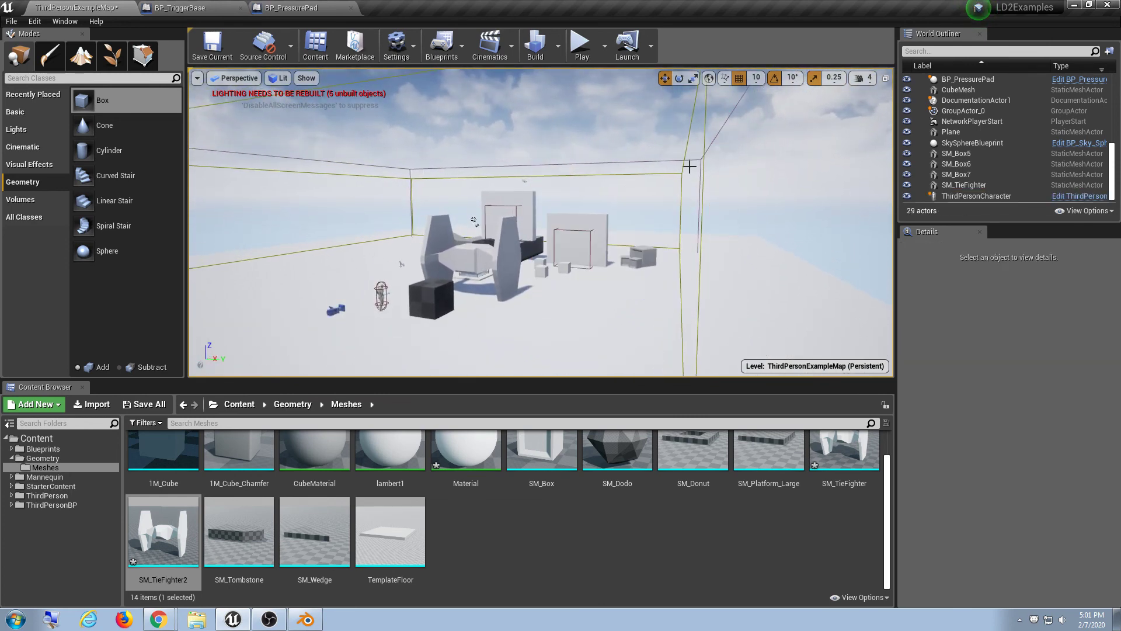
- Play the level in full screen and jump the character onto the dark cube in front of the TIE fighter
left_click(582, 44)
key("w")
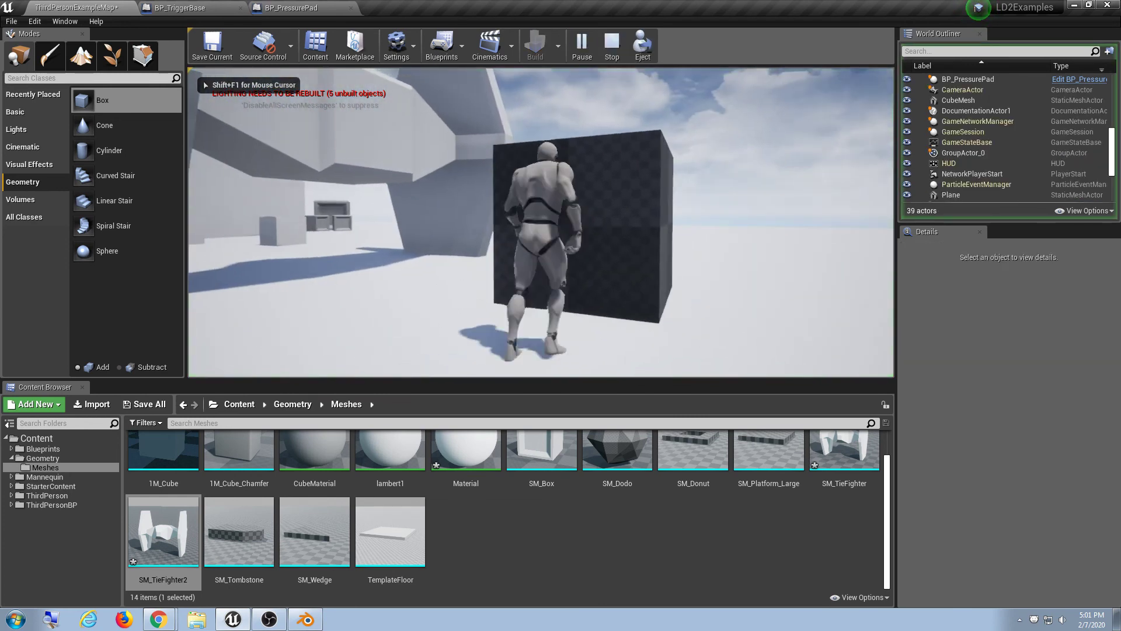
key("F11")
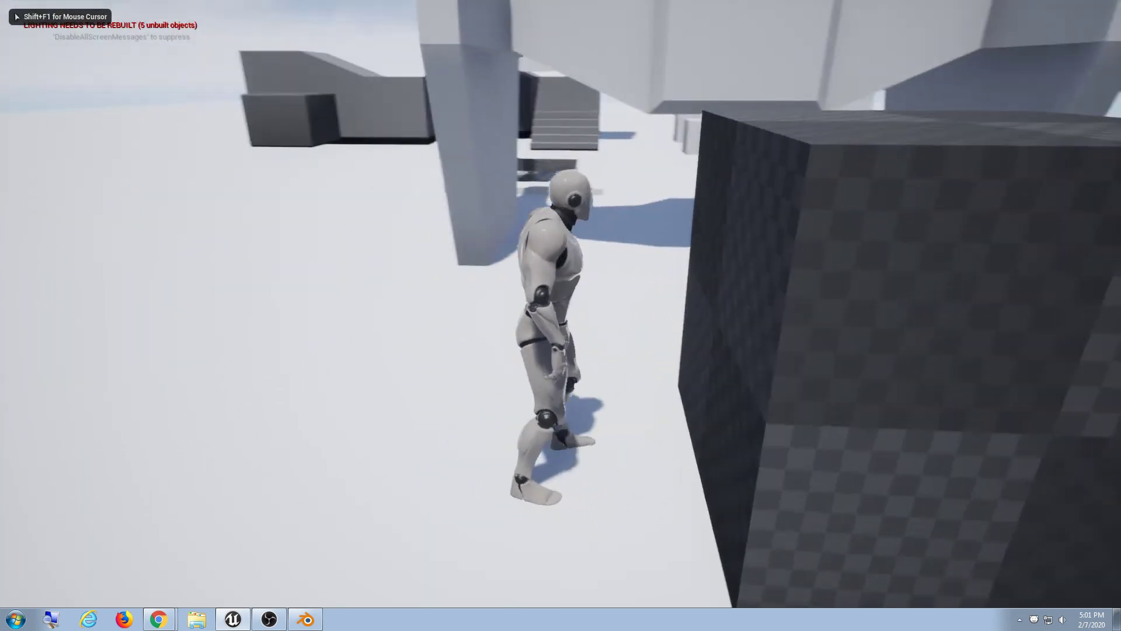
key("space")
key("w")
key("s")
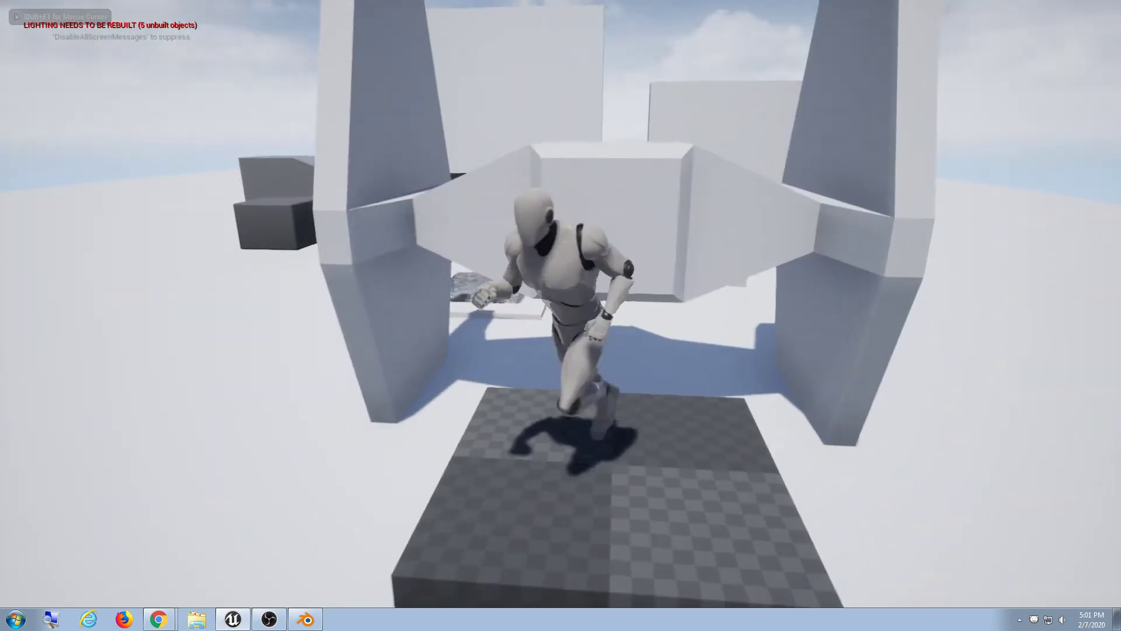
- Run the character down off the cube and around the TIE fighter's wings to judge the mesh's size
key("w")
key("space")
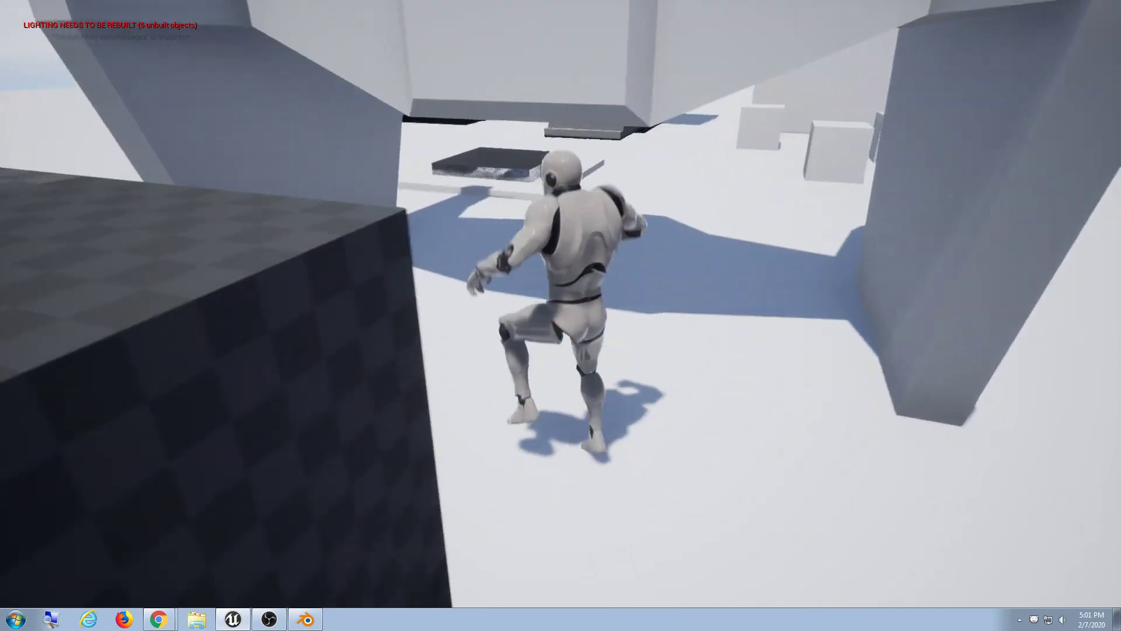
key("s")
key("w")
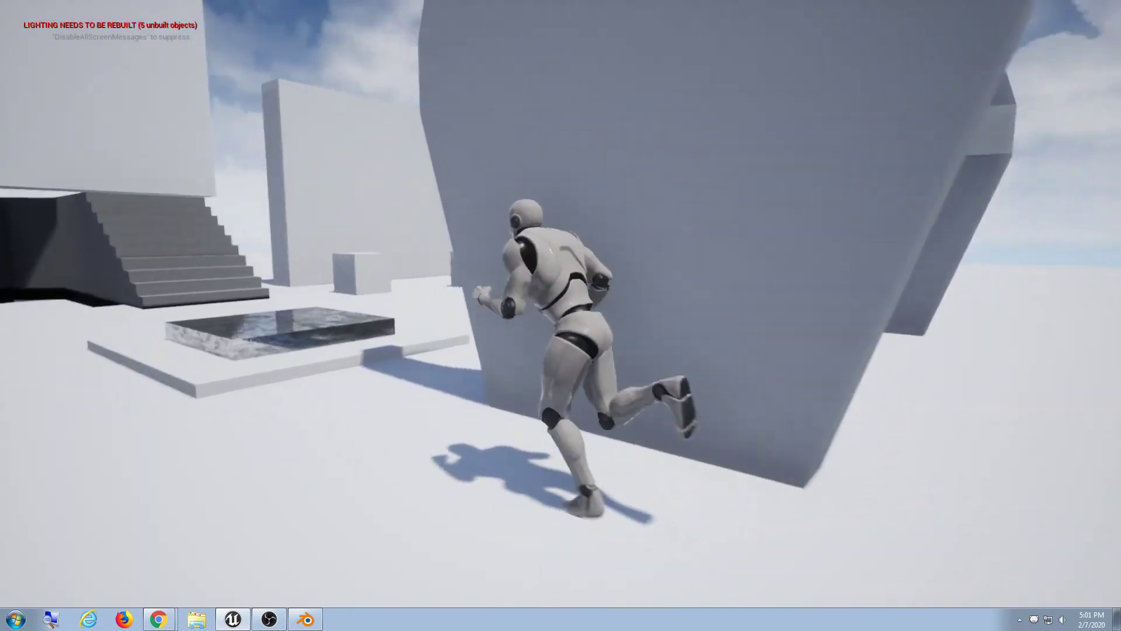
key("s")
key("a")
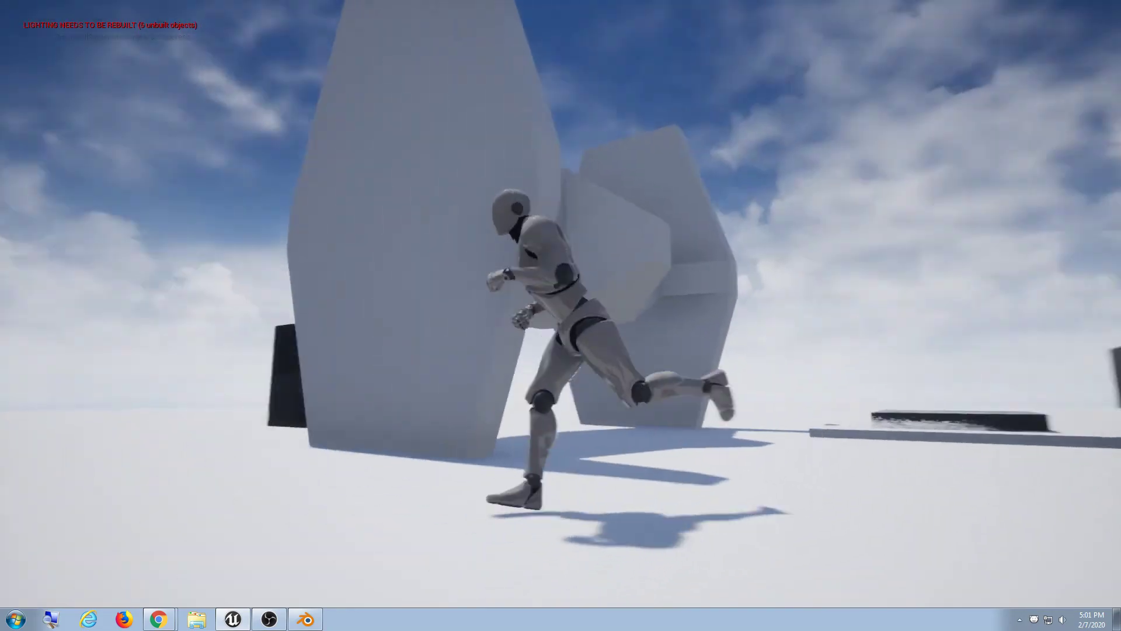
key("w")
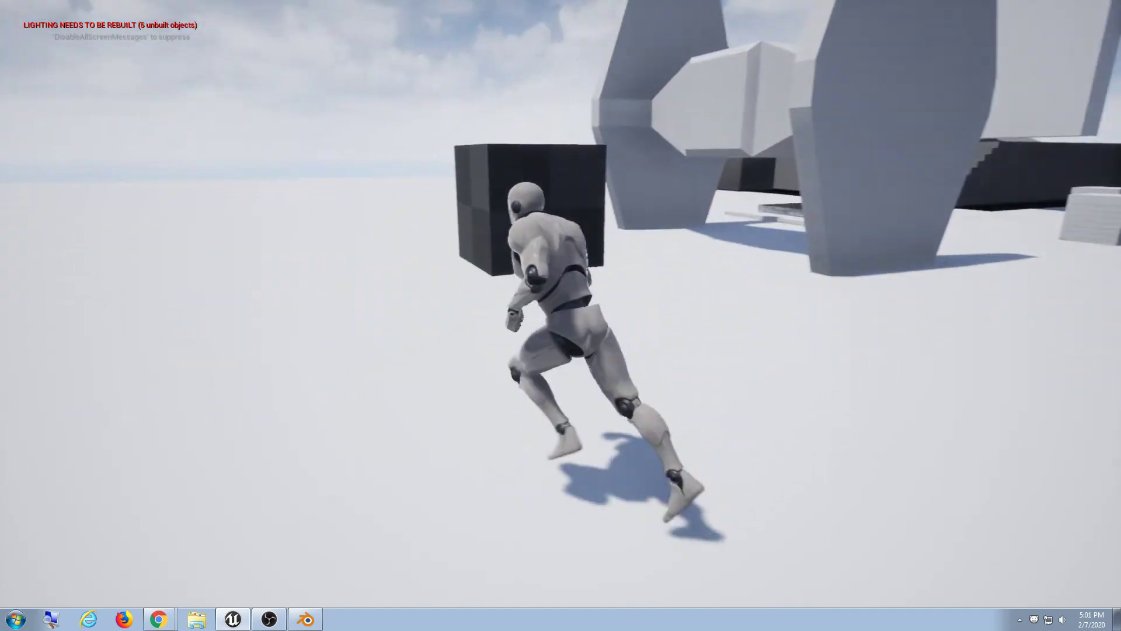
key("space")
key("w")
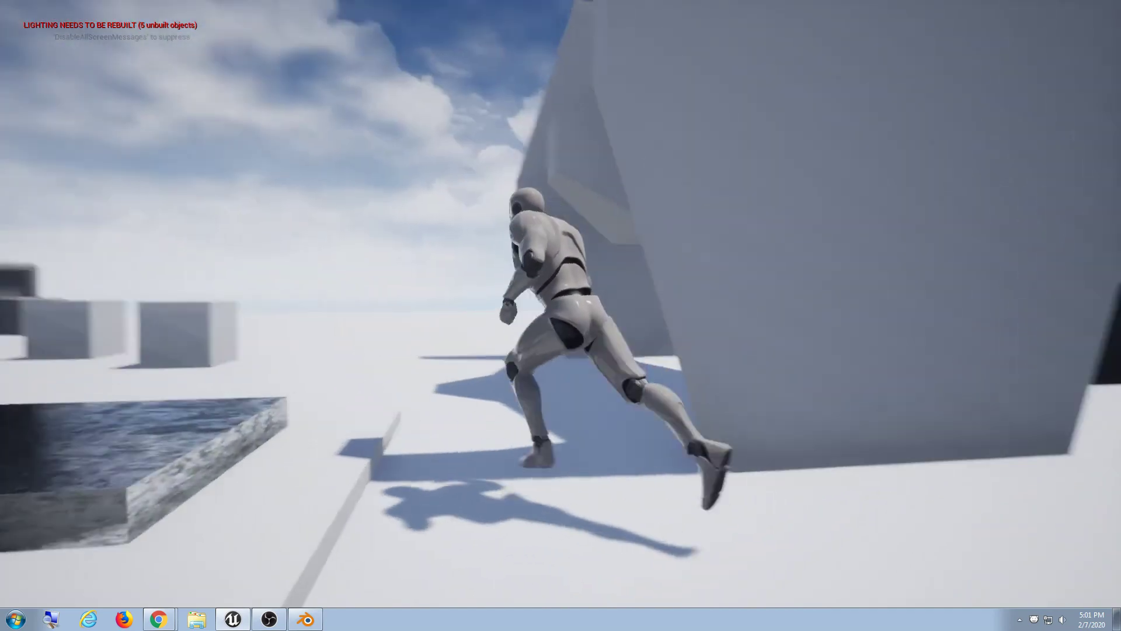
- Run the character past the pressure pad and back around the TIE fighter to view it from behind, and stop playing
key("d")
key("a")
key("w")
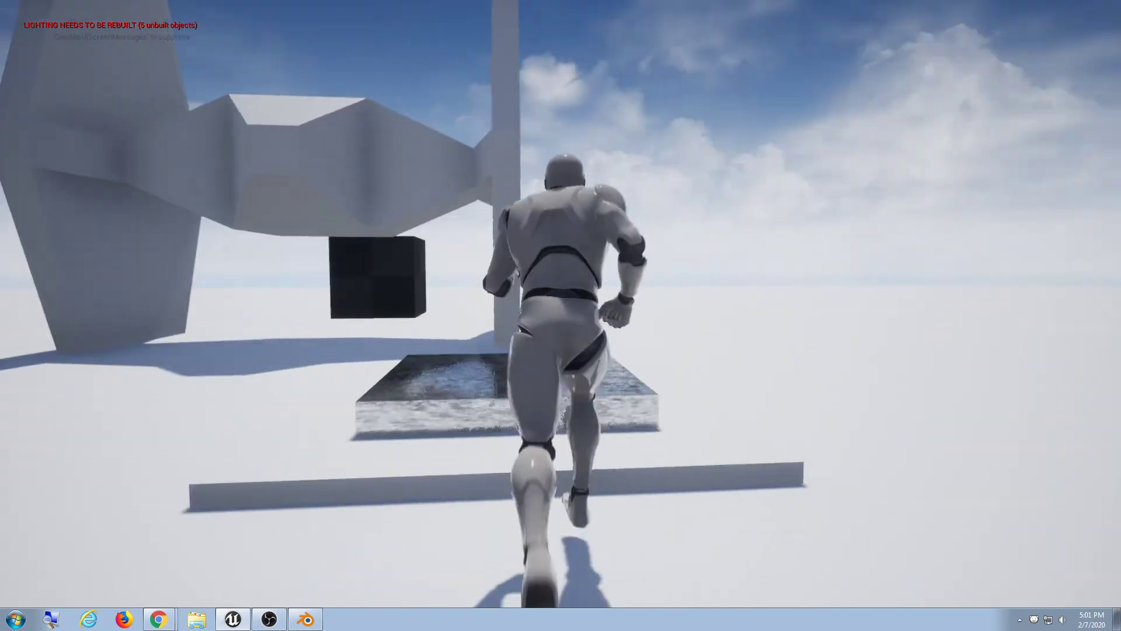
key("d")
key("w")
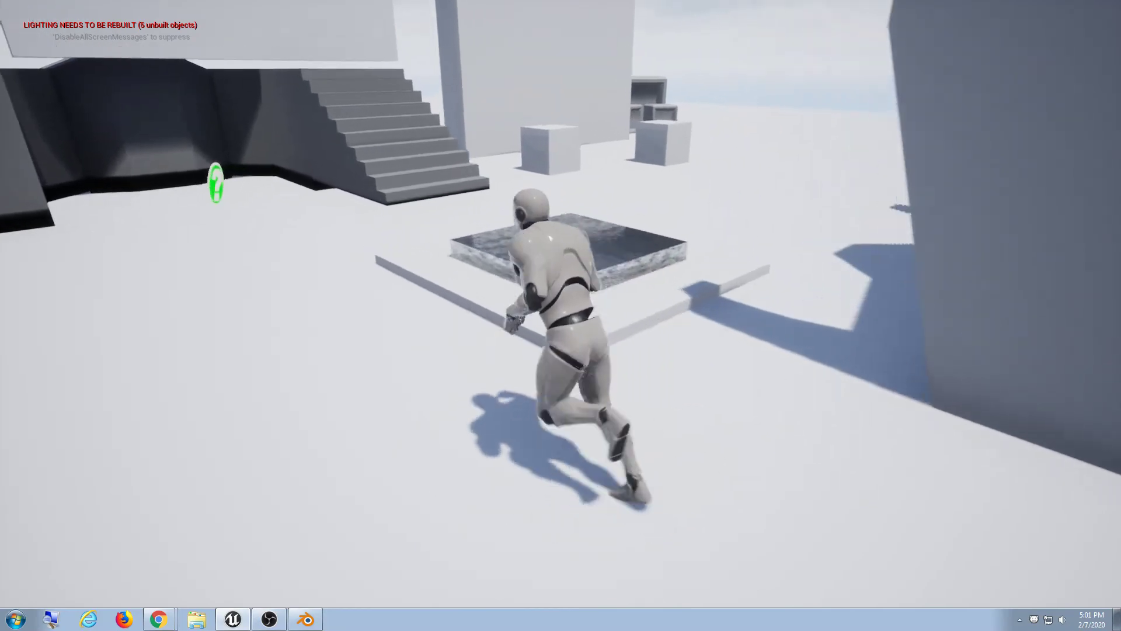
key("d")
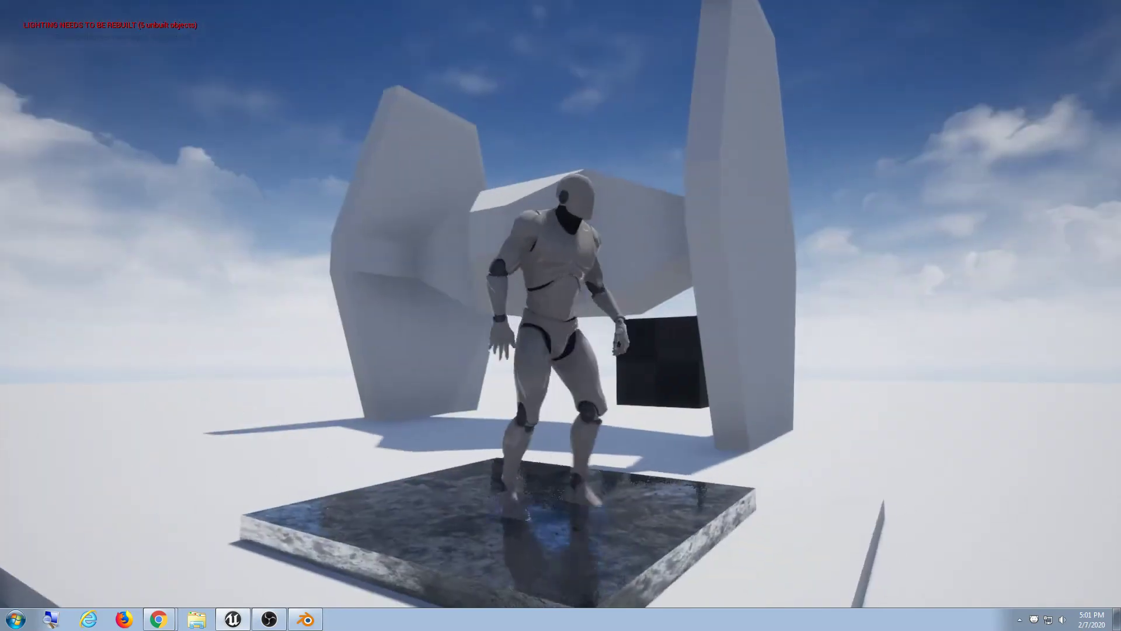
key("w")
key("w")
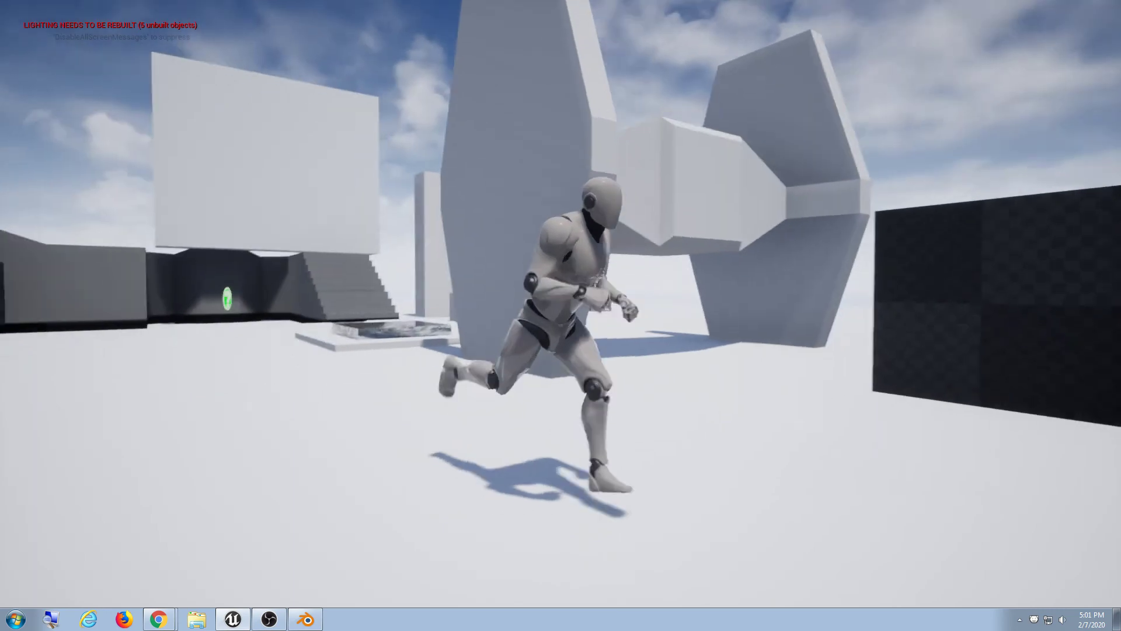
key("Escape")
- Select the TIE fighter and move it along the Y axis, well clear of the dark cube and the pressure pad
key("s")
right_click_drag(793, 183, 701, 230)
left_click(711, 211)
key("d")
key("s")
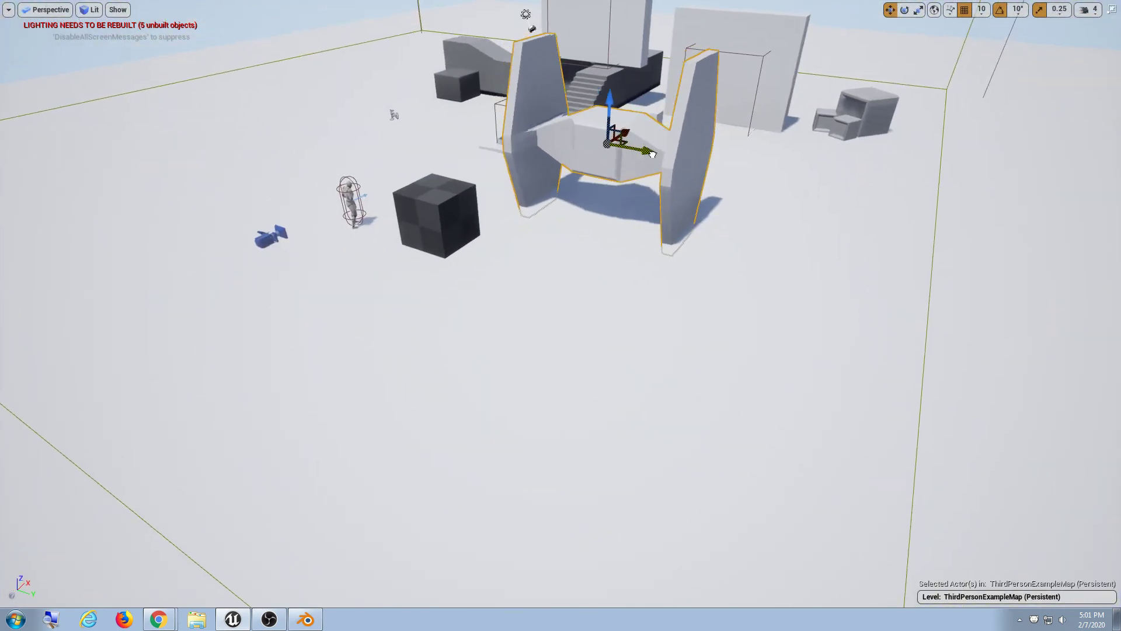
left_click_drag(591, 114, 759, 47)
right_click_drag(759, 47, 742, 70)
key("w")
key("s")
key("w")
right_click_drag(711, 231, 711, 231)
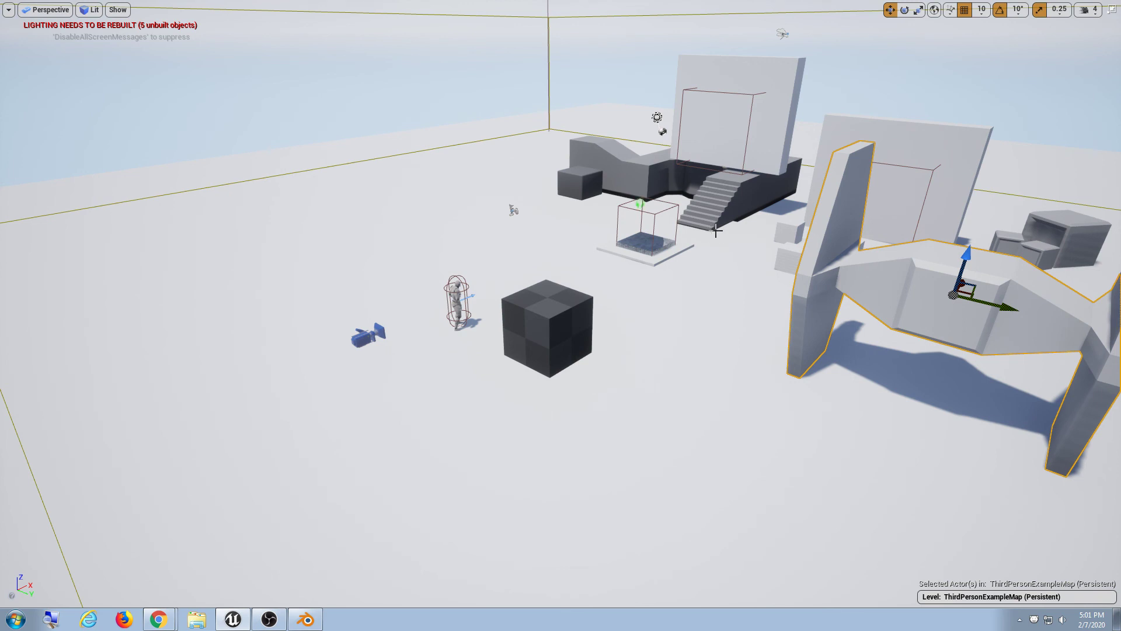
- Return to Blender, cancel the pending FBX export, look through the Interface preferences and close the Preferences window
left_click(305, 619)
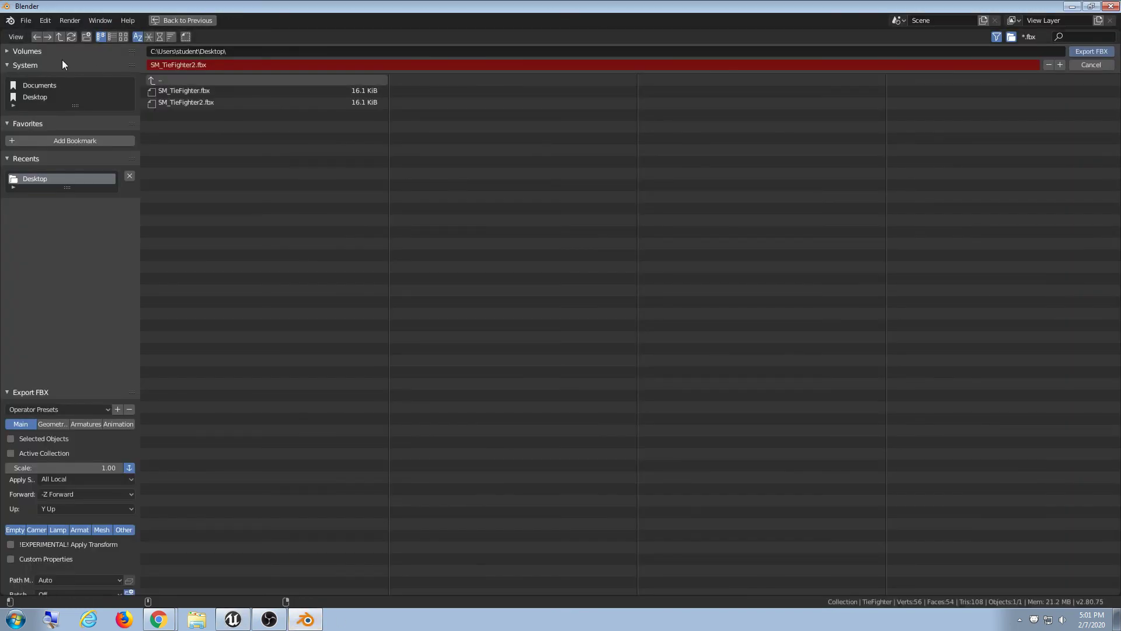
left_click(1090, 65)
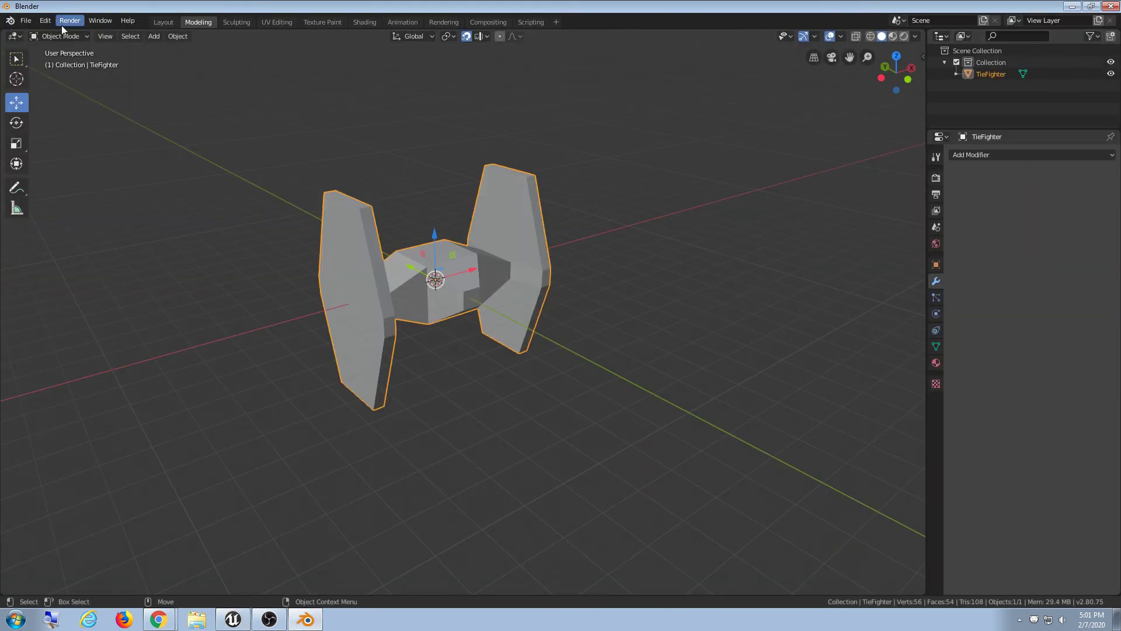
left_click(45, 21)
left_click(83, 176)
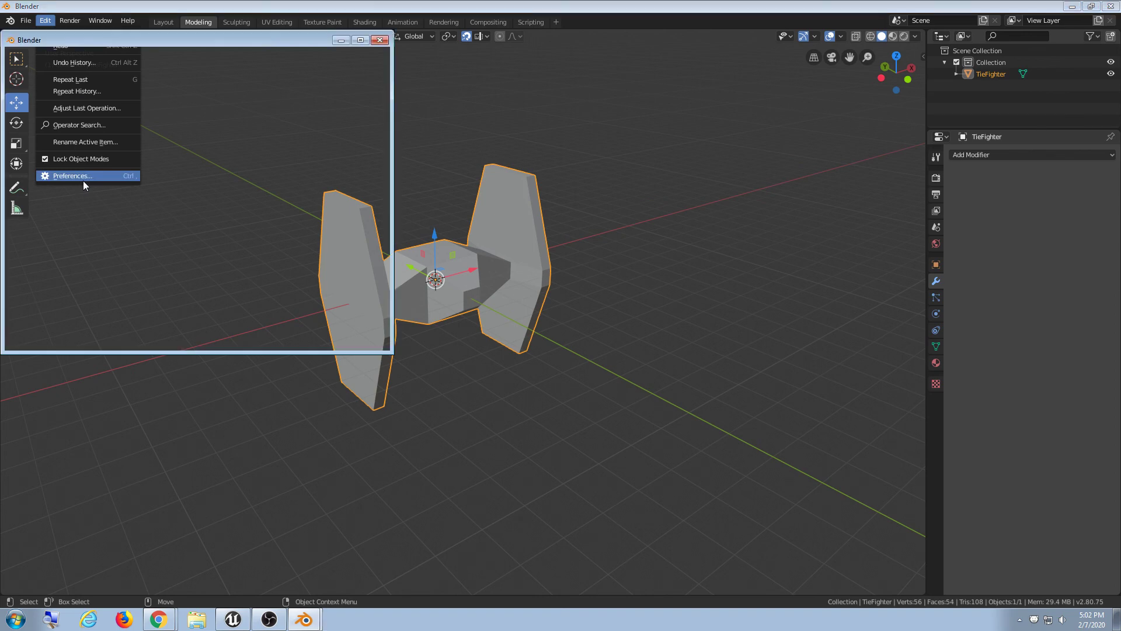
left_click_drag(140, 43, 172, 66)
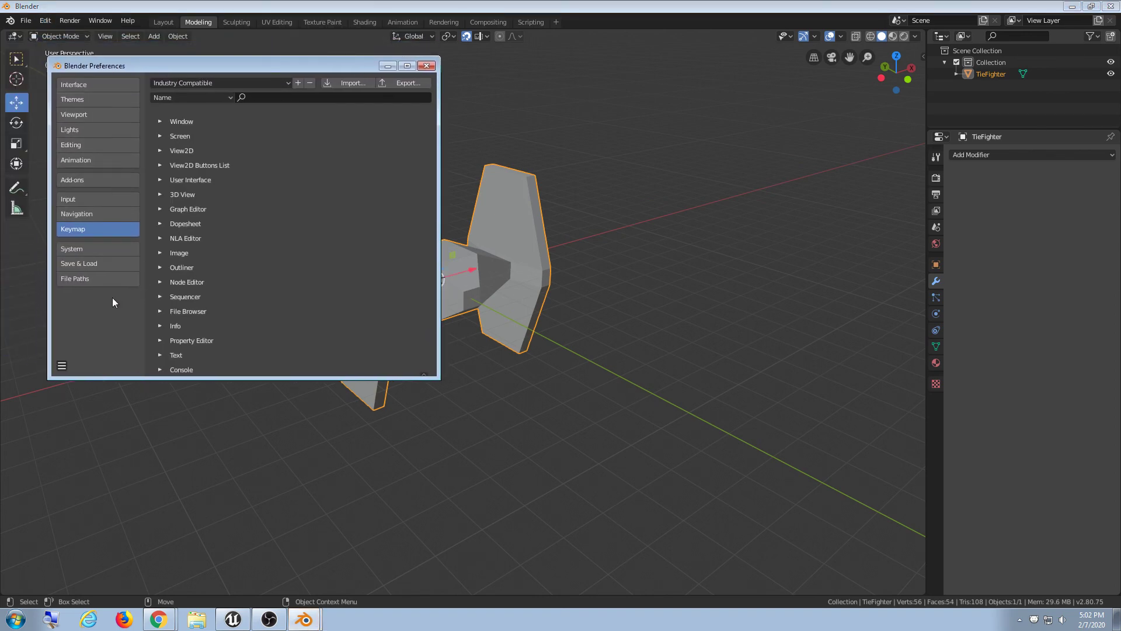
left_click(84, 98)
left_click(86, 85)
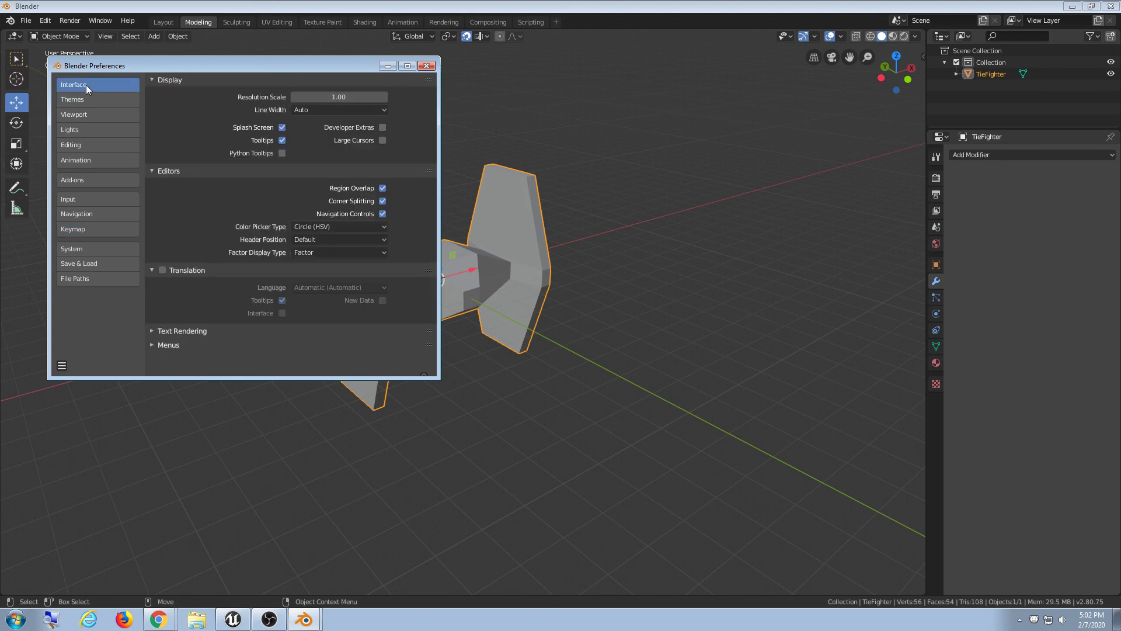
left_click(429, 66)
left_click(101, 21)
mouse_move(77, 22)
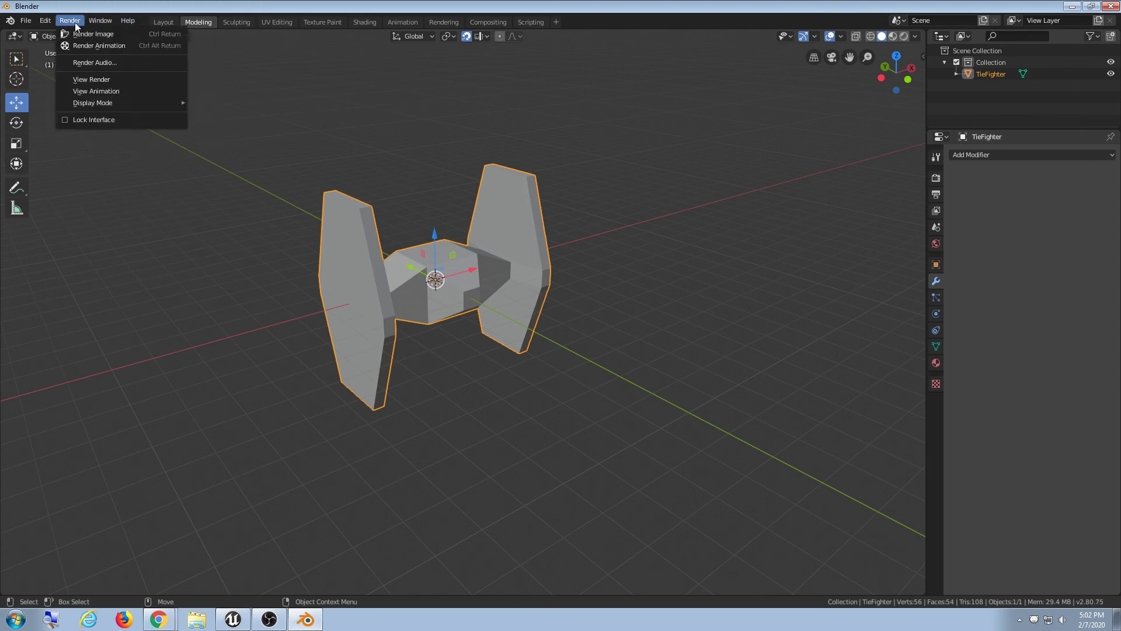
mouse_move(36, 22)
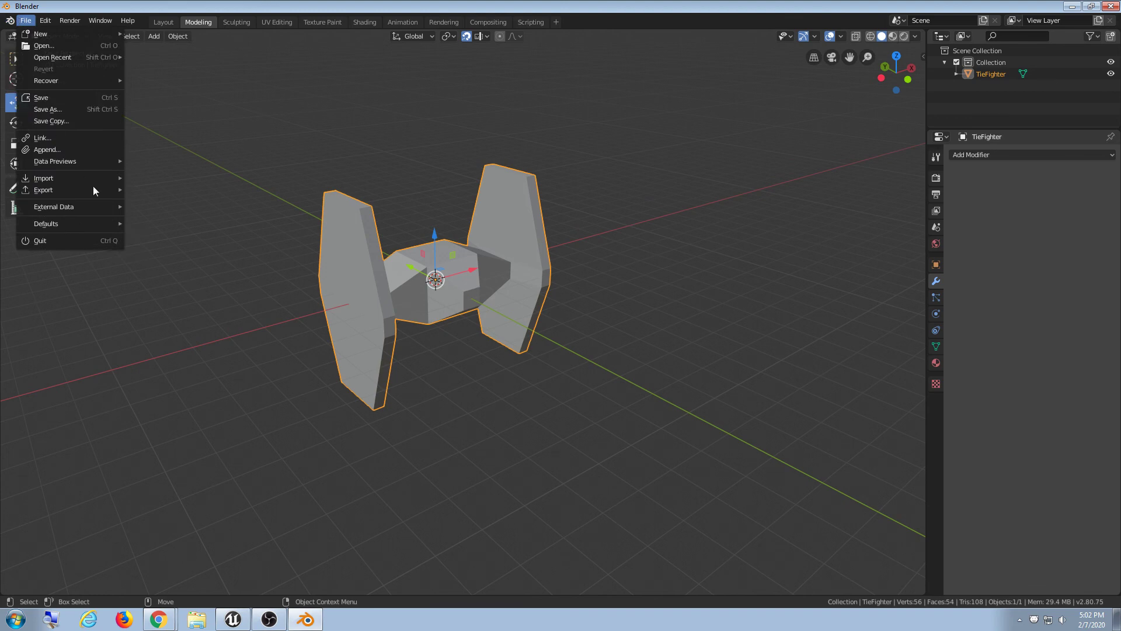
- Deselect the TIE fighter, examine the finished model from several angles and switch to OBS
left_click(229, 174)
middle_click_drag(361, 456, 329, 414)
scroll(291, 414, "up", 1)
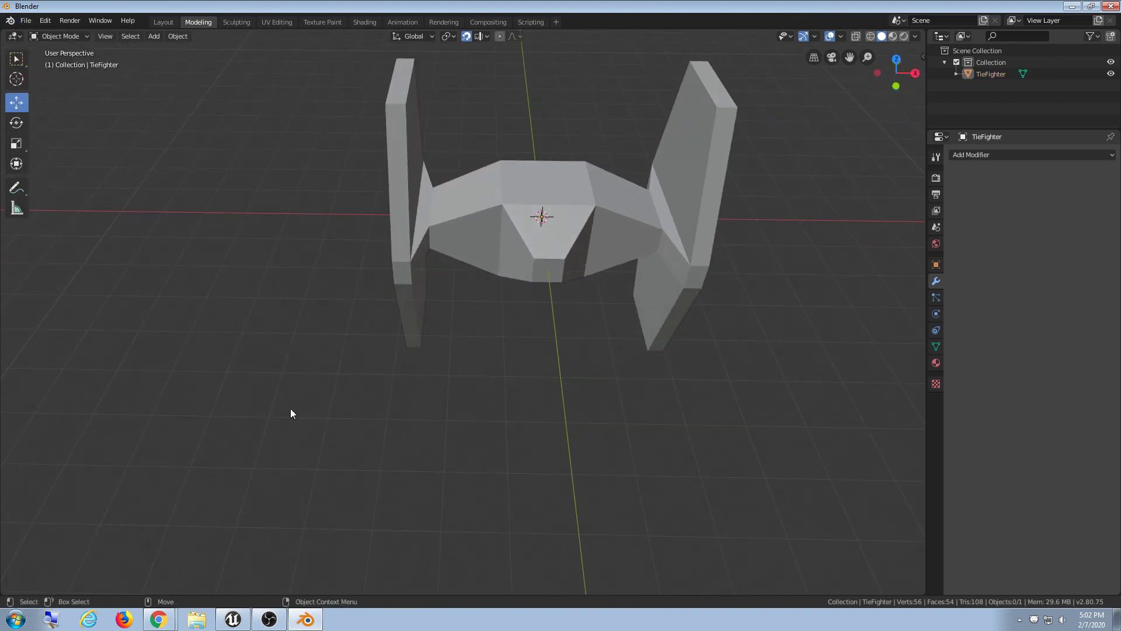
middle_click_drag(374, 454, 422, 386)
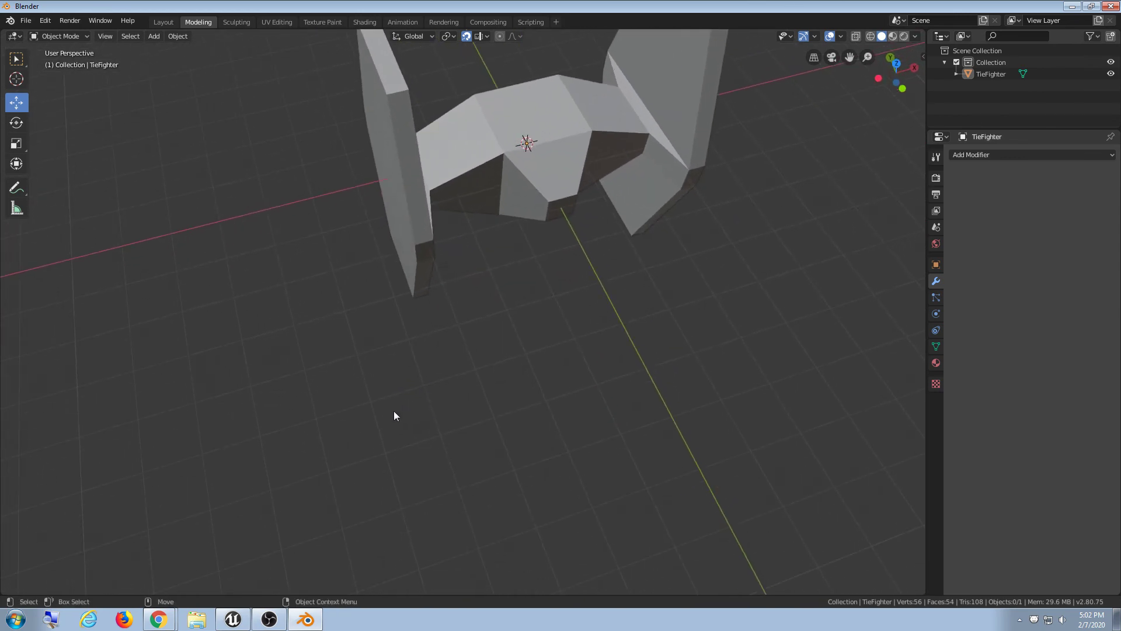
middle_click_drag(506, 418, 406, 405)
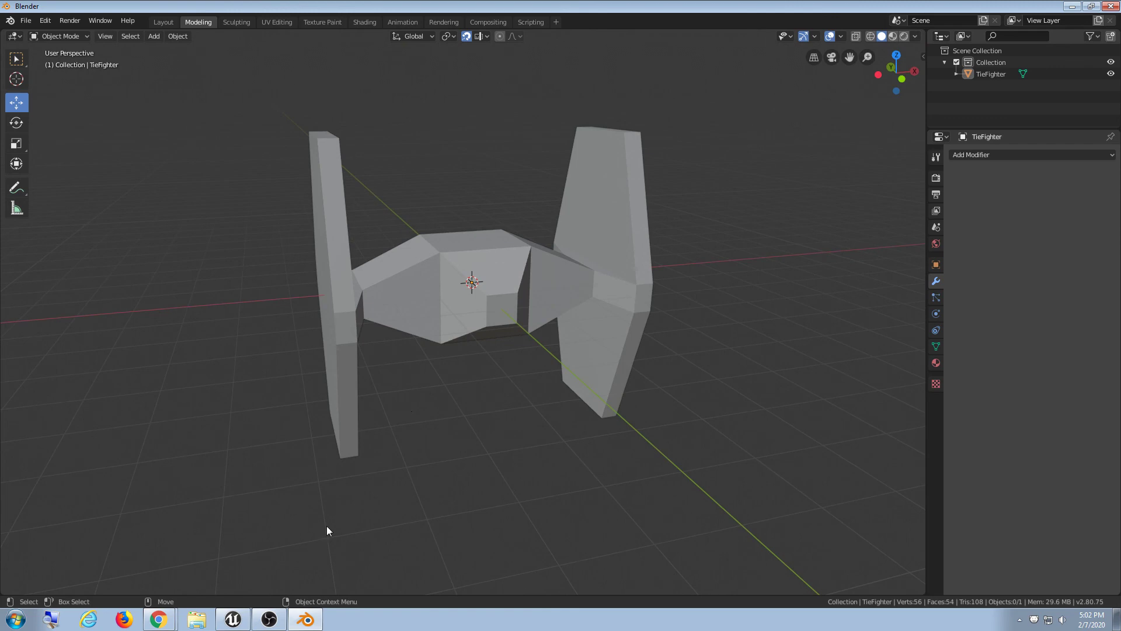
left_click(270, 620)
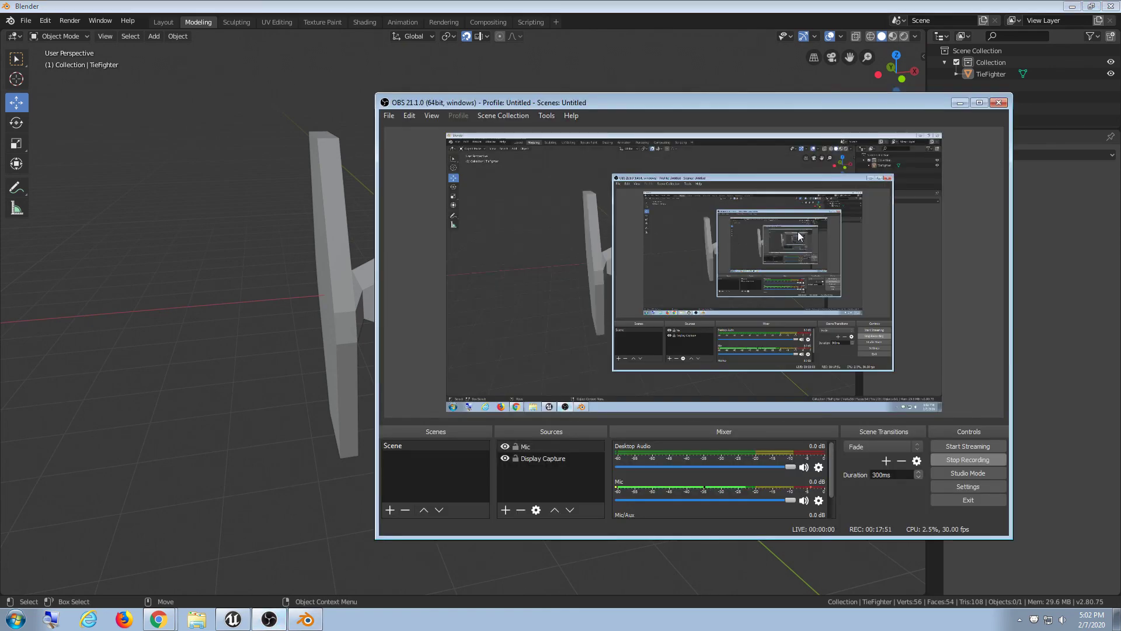